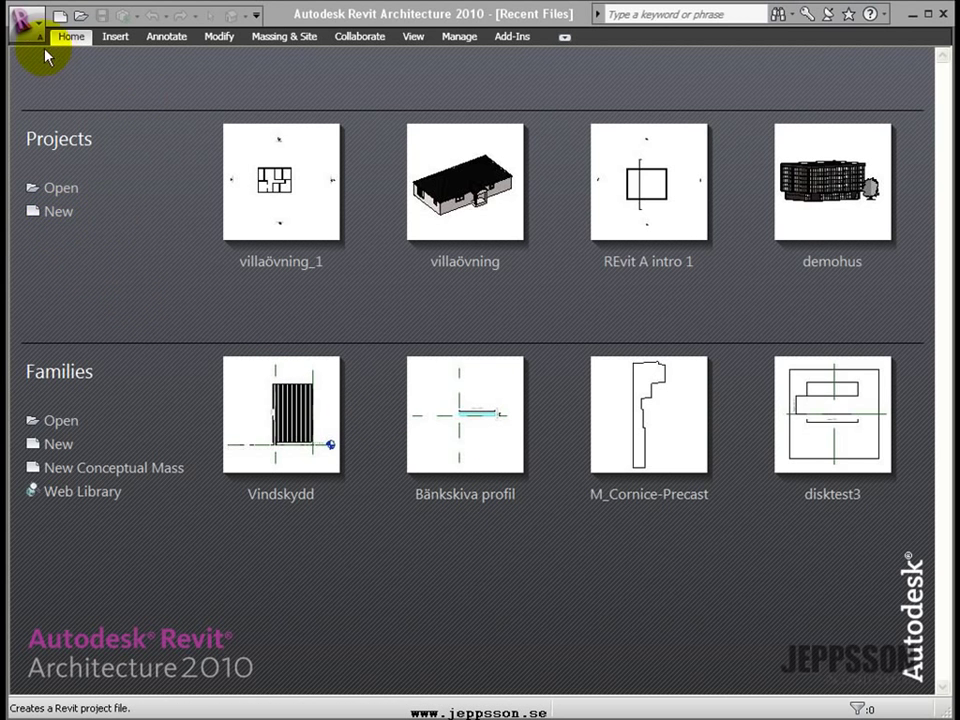
# Start a new project using the Villa.rte template from the introkurs folder
pyautogui.click(28, 36)
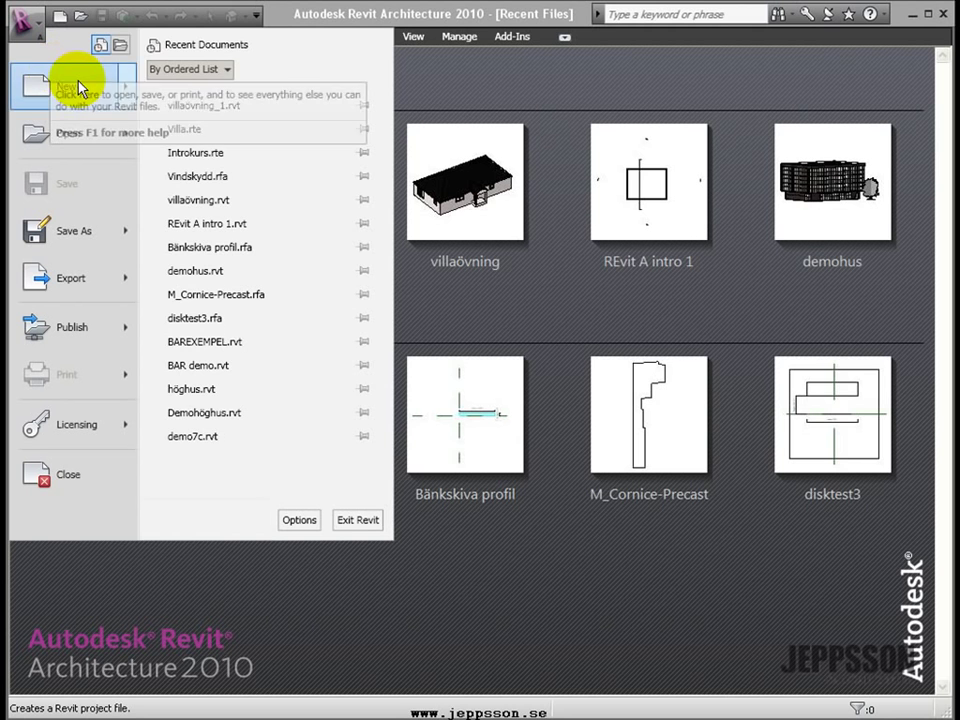
pyautogui.moveTo(128, 78)
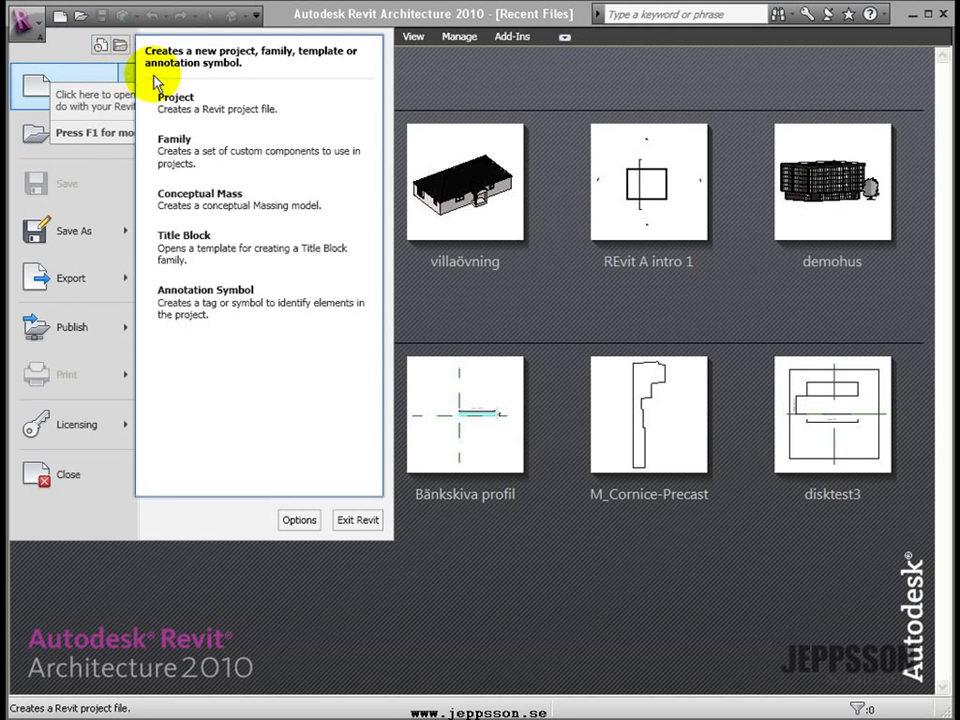
pyautogui.click(206, 108)
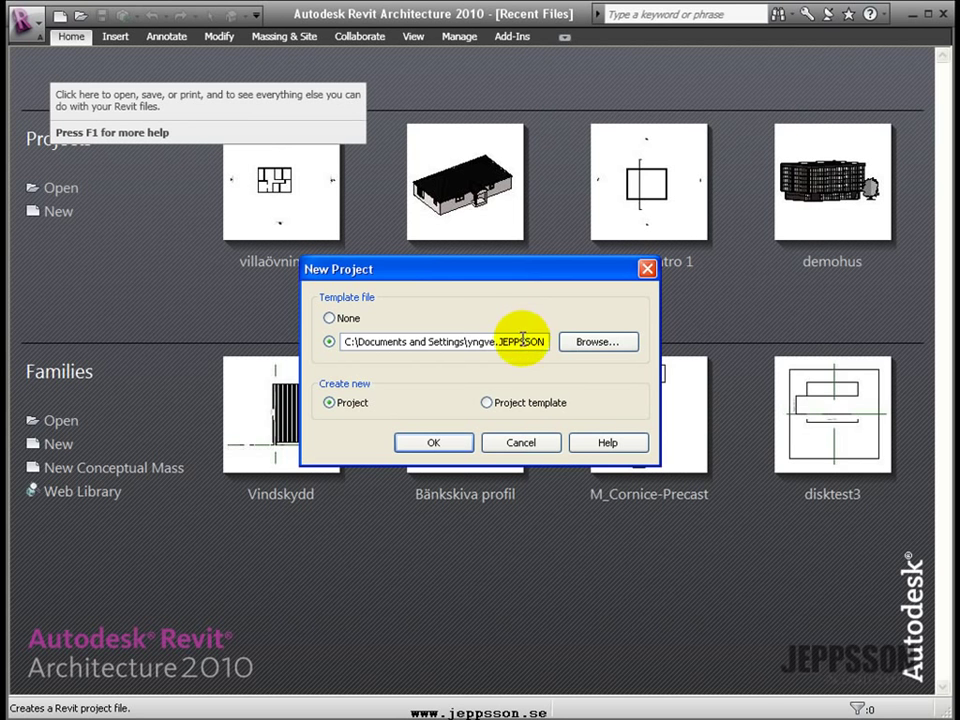
pyautogui.moveTo(522, 340)
pyautogui.mouseDown()
pyautogui.moveTo(546, 337)
pyautogui.moveTo(535, 341)
pyautogui.mouseUp()
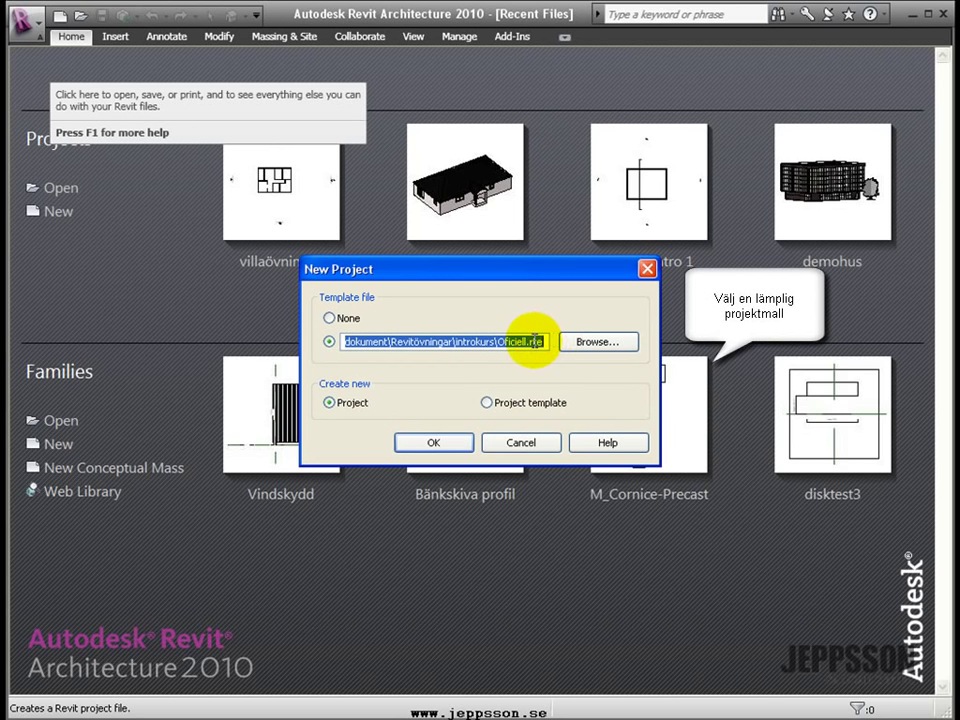
pyautogui.click(570, 345)
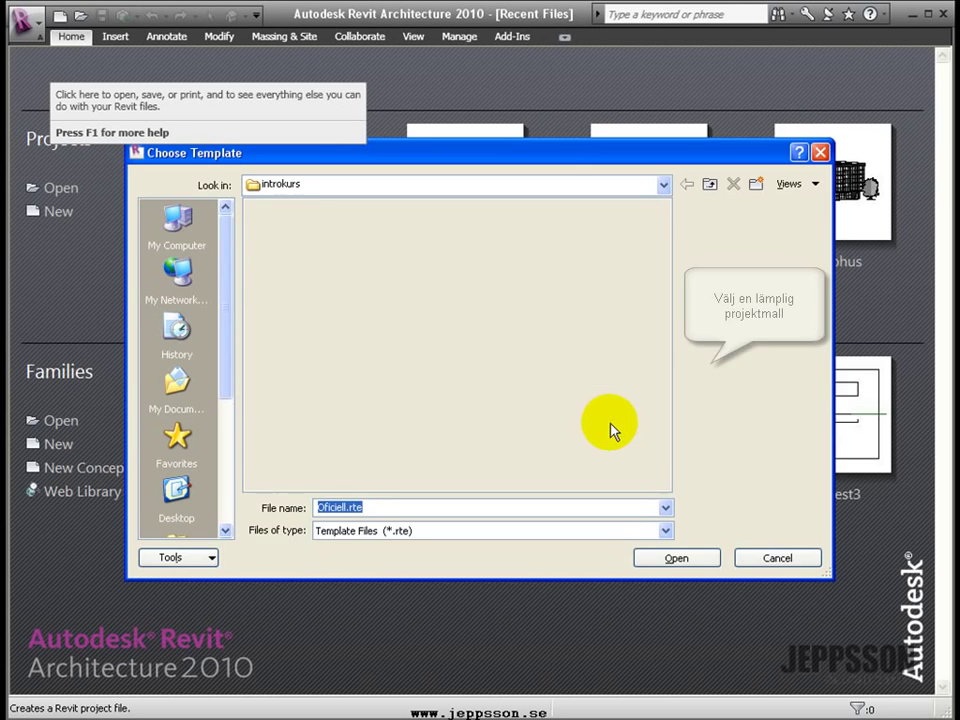
pyautogui.click(284, 302)
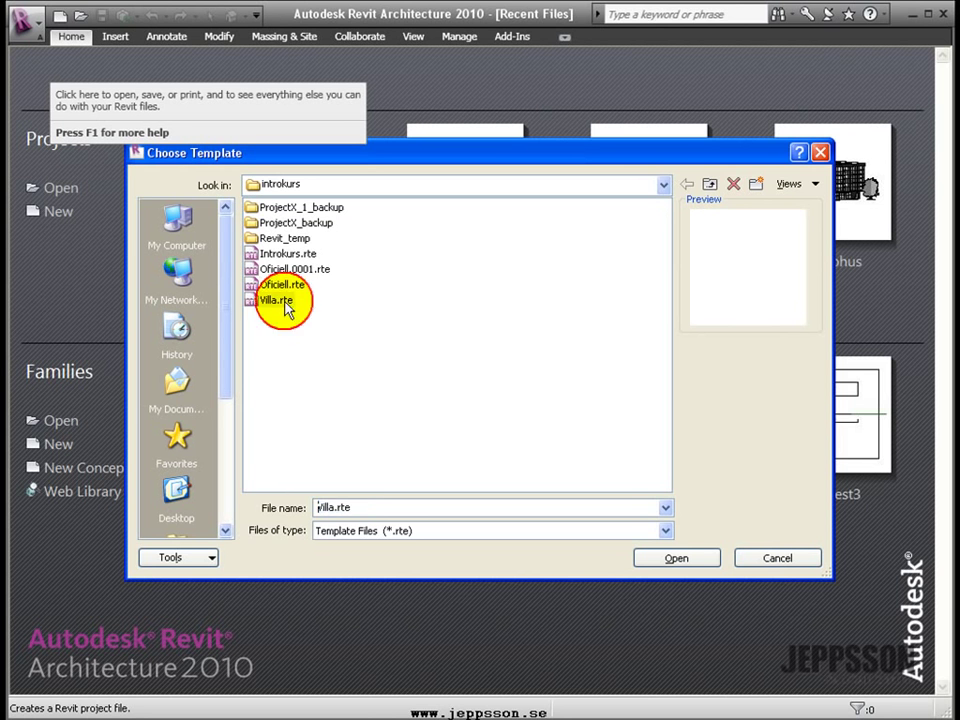
# Create Project1, then open and frame the Fasad mot Norr elevation with Plan 1, Plan 2 and Takplan levels
pyautogui.click(690, 560)
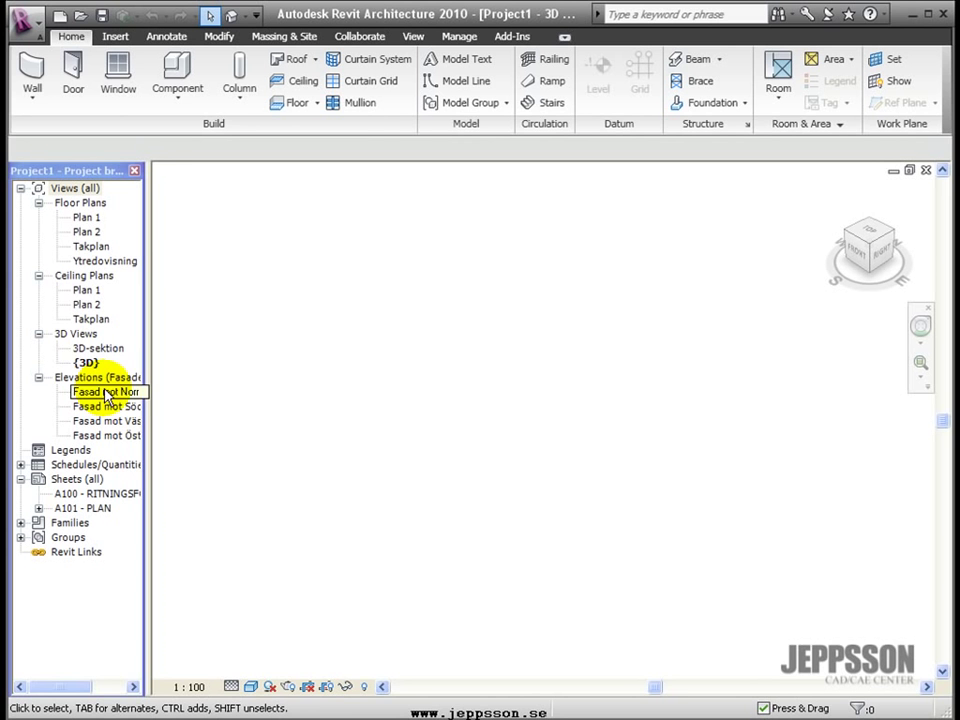
pyautogui.moveTo(147, 391); pyautogui.dragTo(185, 395)
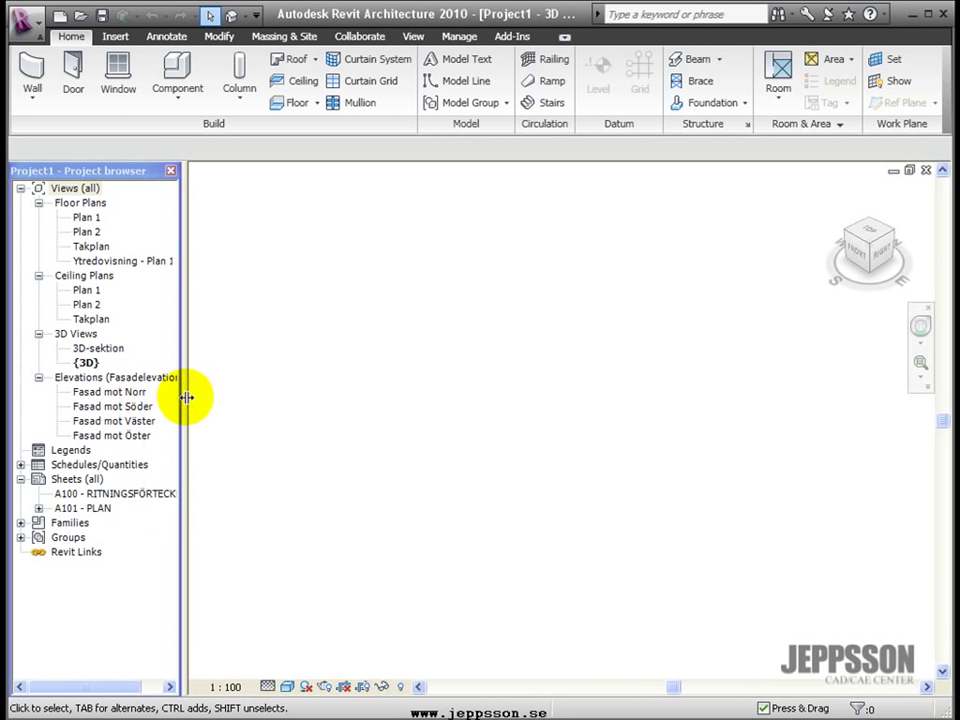
pyautogui.doubleClick(122, 393)
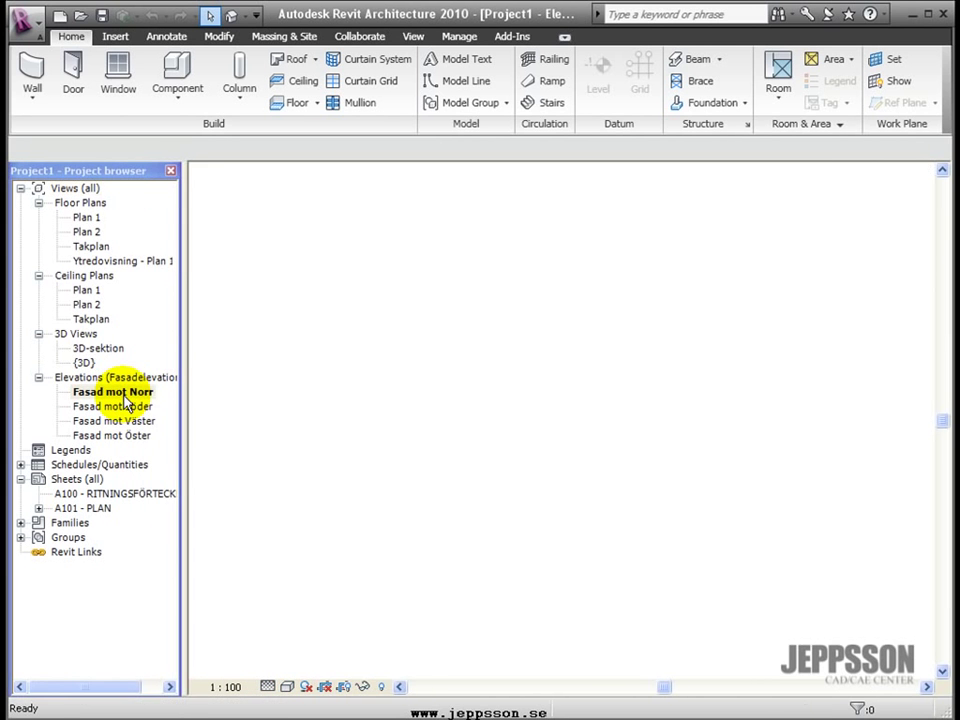
pyautogui.scroll(3, 643, 456)
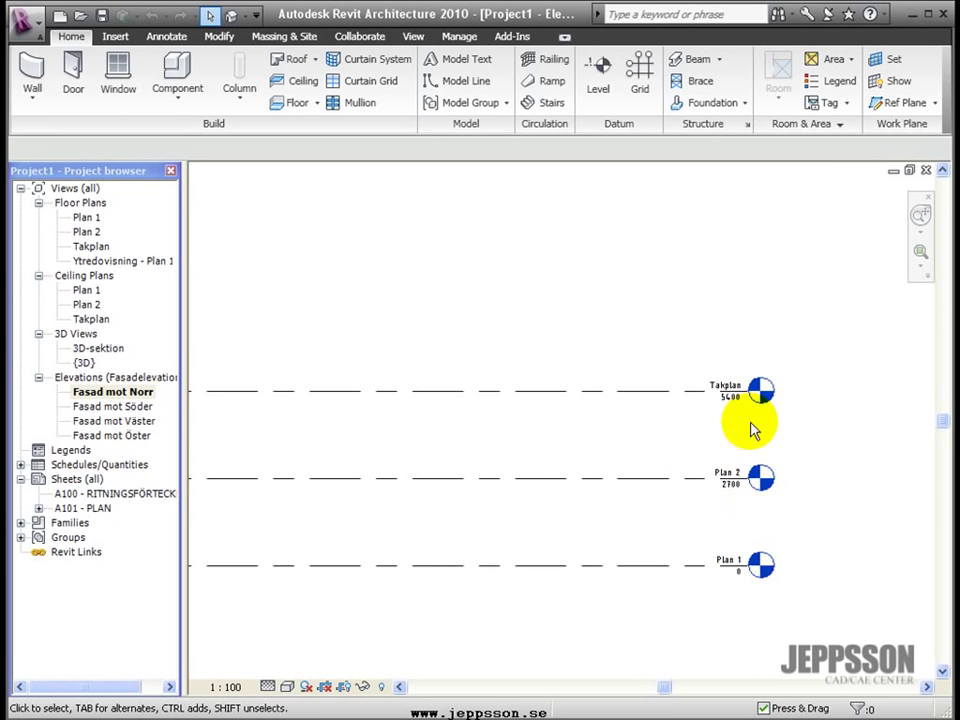
pyautogui.moveTo(545, 566); pyautogui.dragTo(594, 534, button='middle')
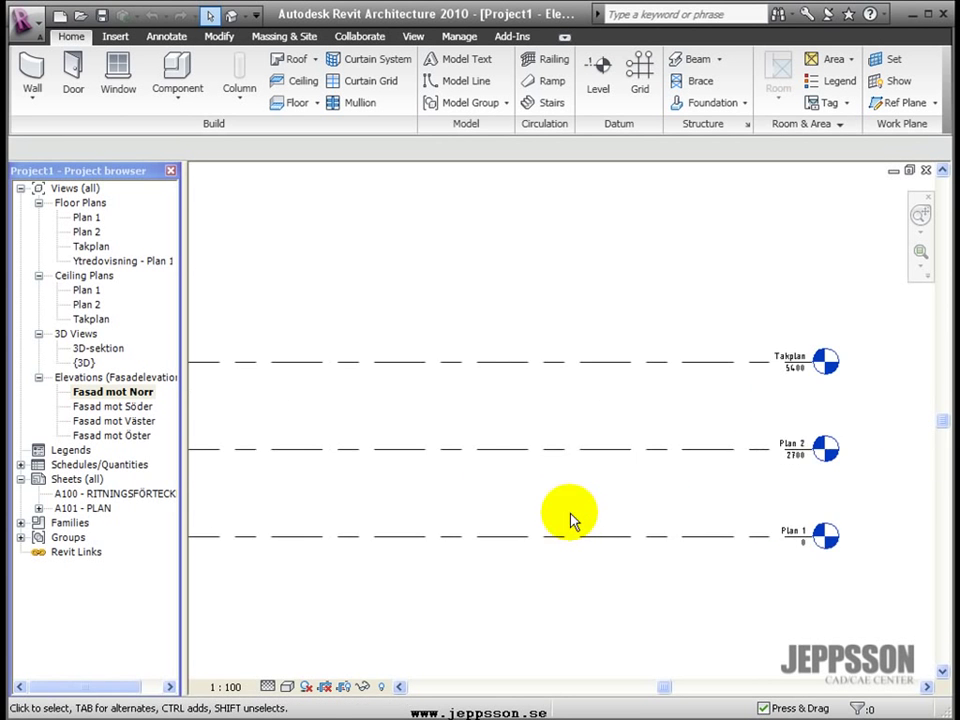
pyautogui.scroll(-1, 476, 508)
pyautogui.moveTo(476, 508); pyautogui.dragTo(572, 493, button='middle')
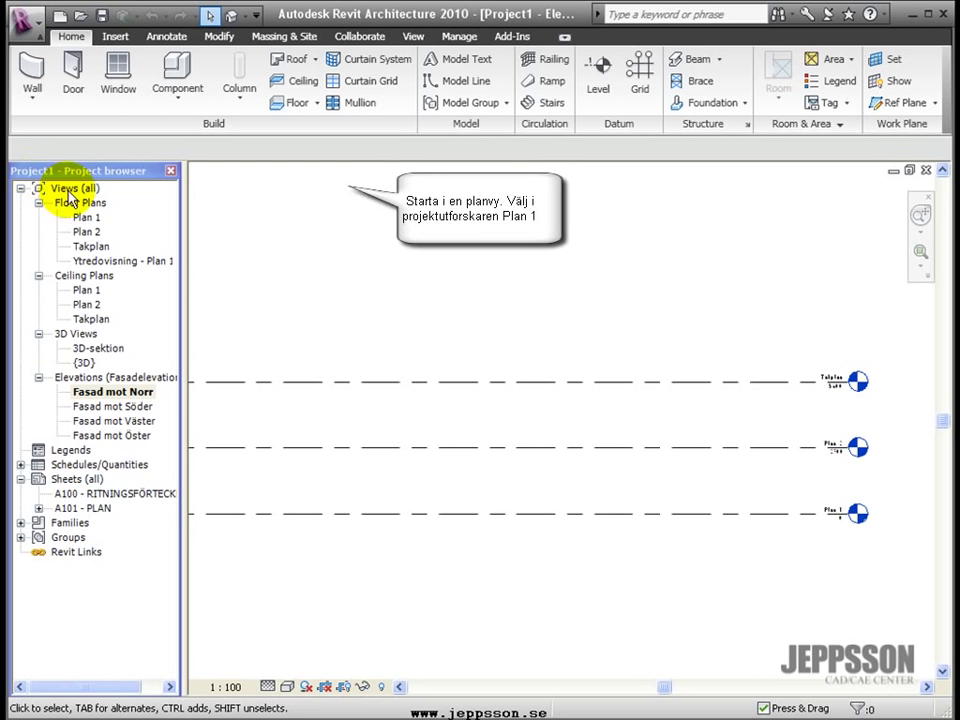
# Open the Plan 1 floor plan and change its view scale from 1:50 to 1:100
pyautogui.click(86, 218)
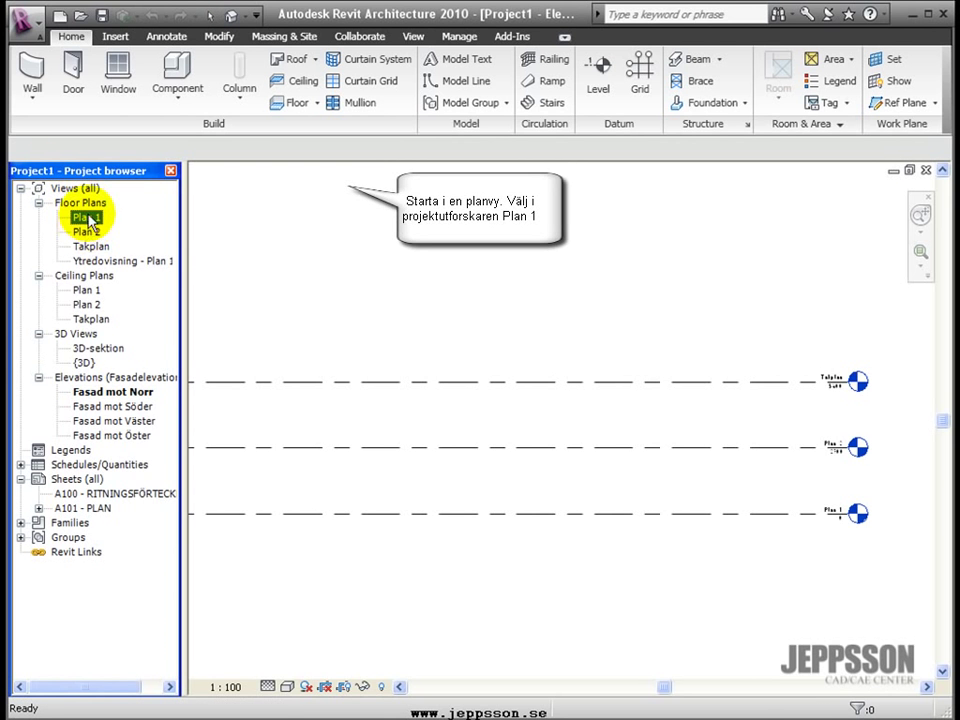
pyautogui.doubleClick(87, 218)
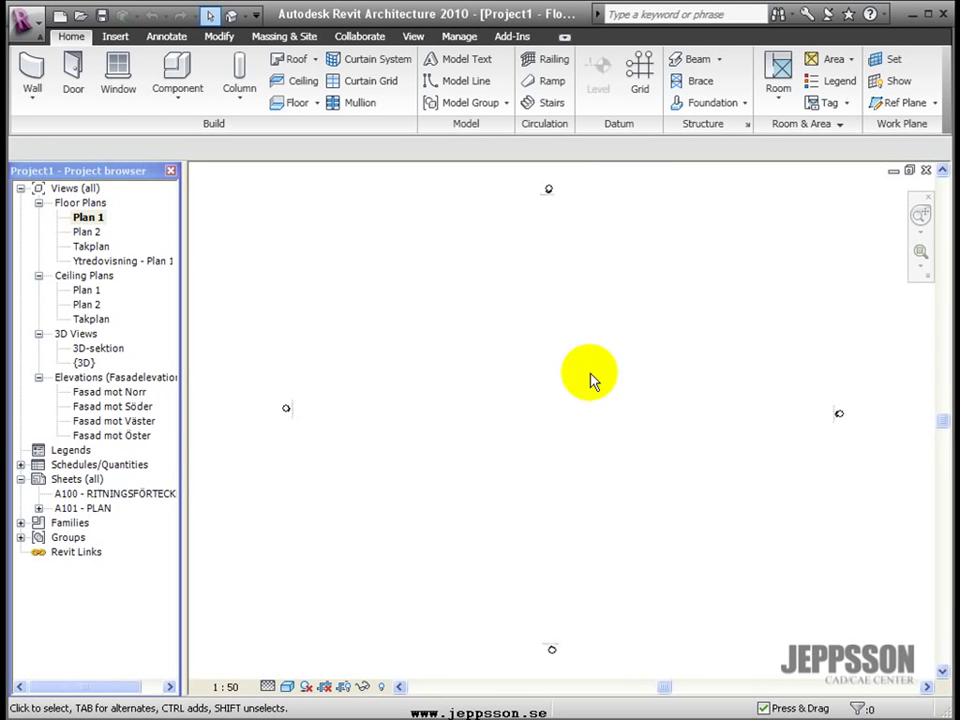
pyautogui.click(231, 686)
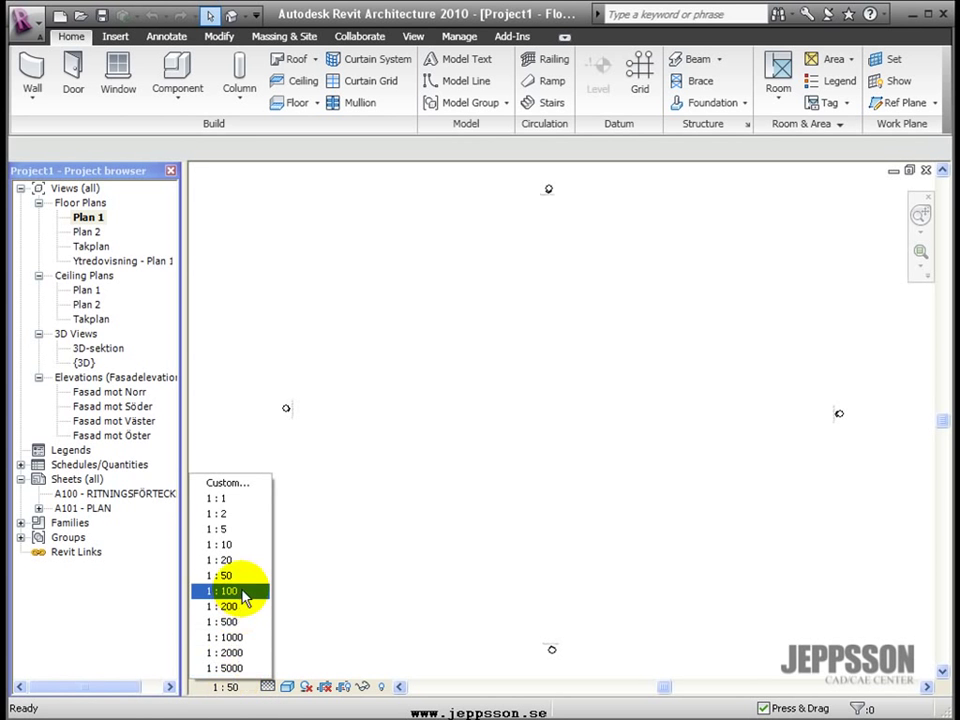
pyautogui.click(243, 592)
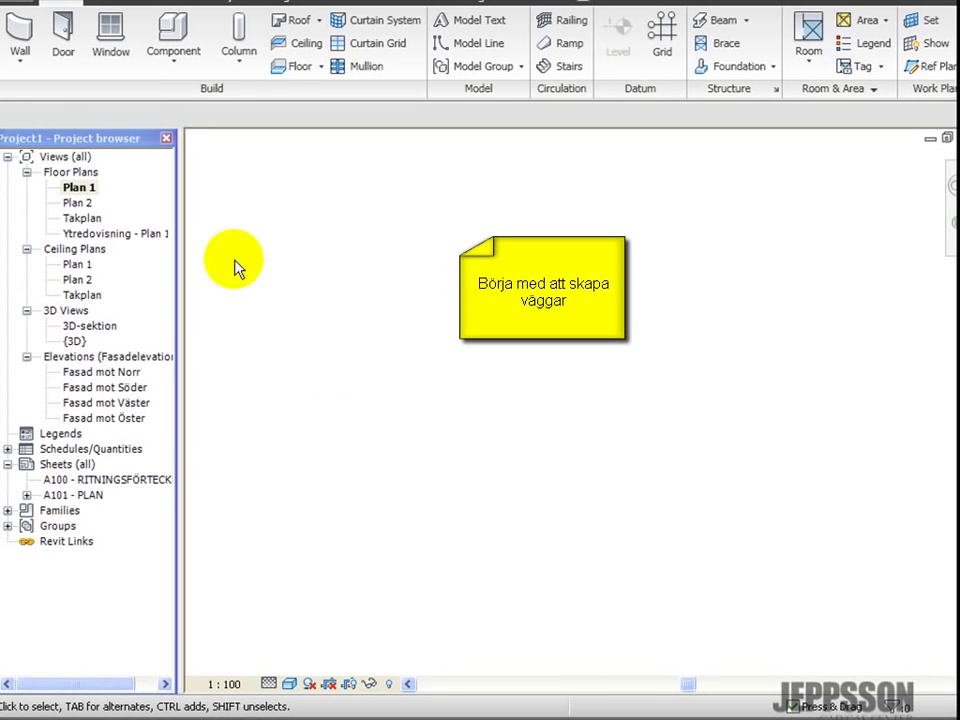
# Start a wall using the Basic Wall type Yttervägg 300 mm Bärande
pyautogui.click(22, 58)
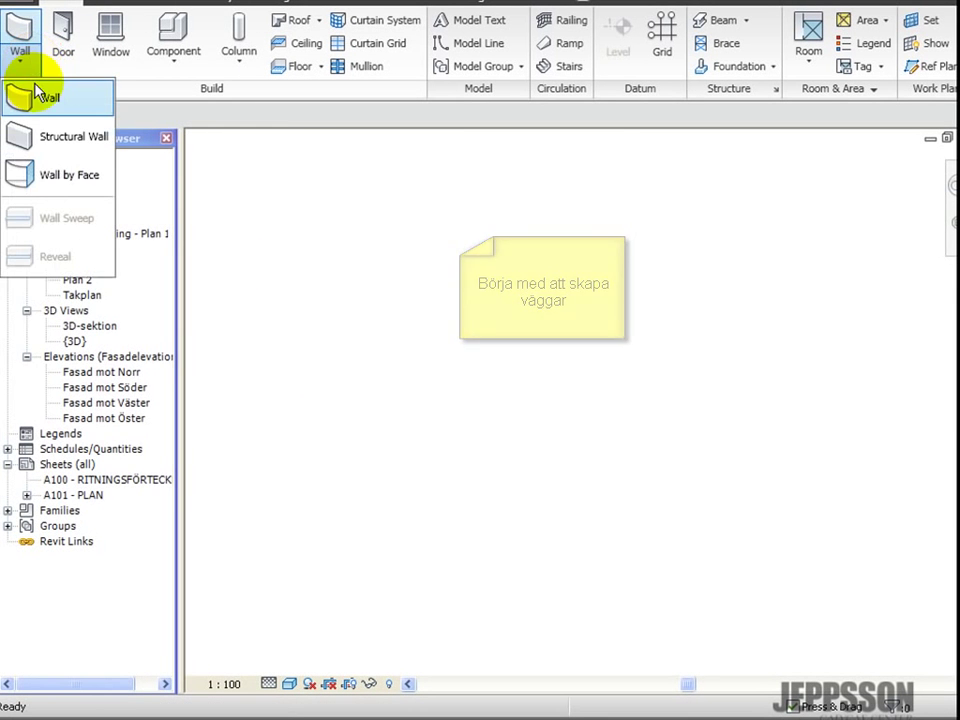
pyautogui.click(37, 97)
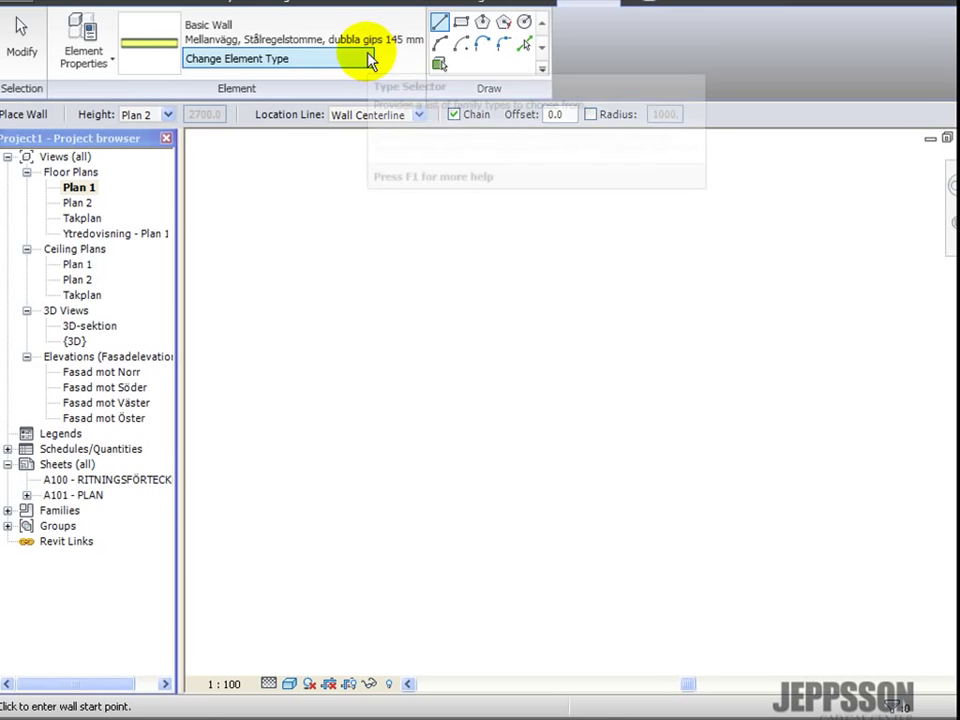
pyautogui.click(370, 60)
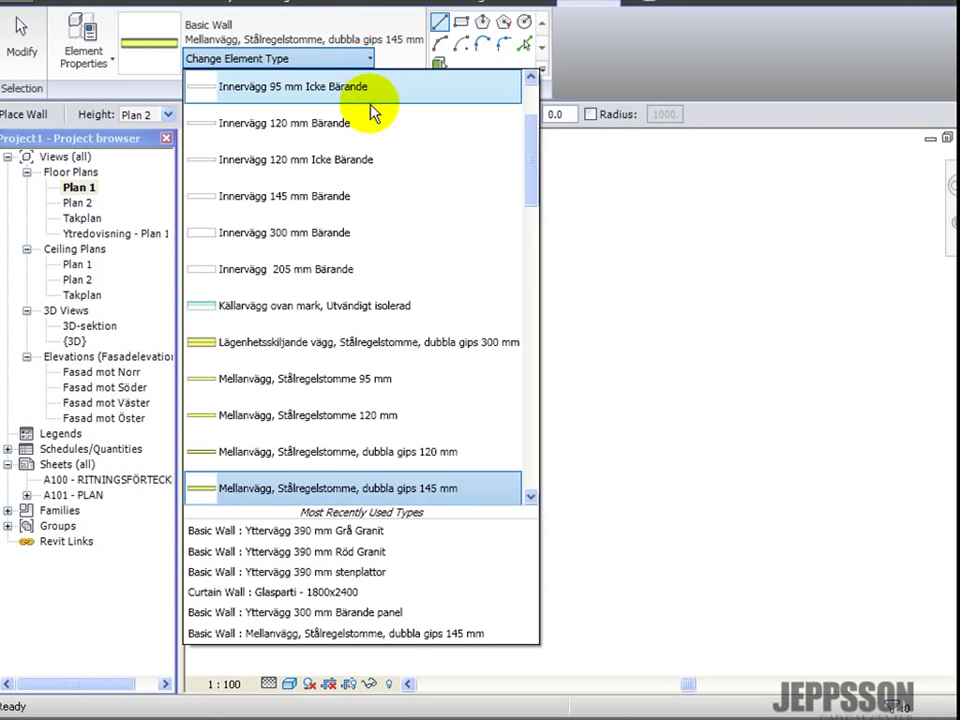
pyautogui.moveTo(532, 178); pyautogui.dragTo(551, 352)
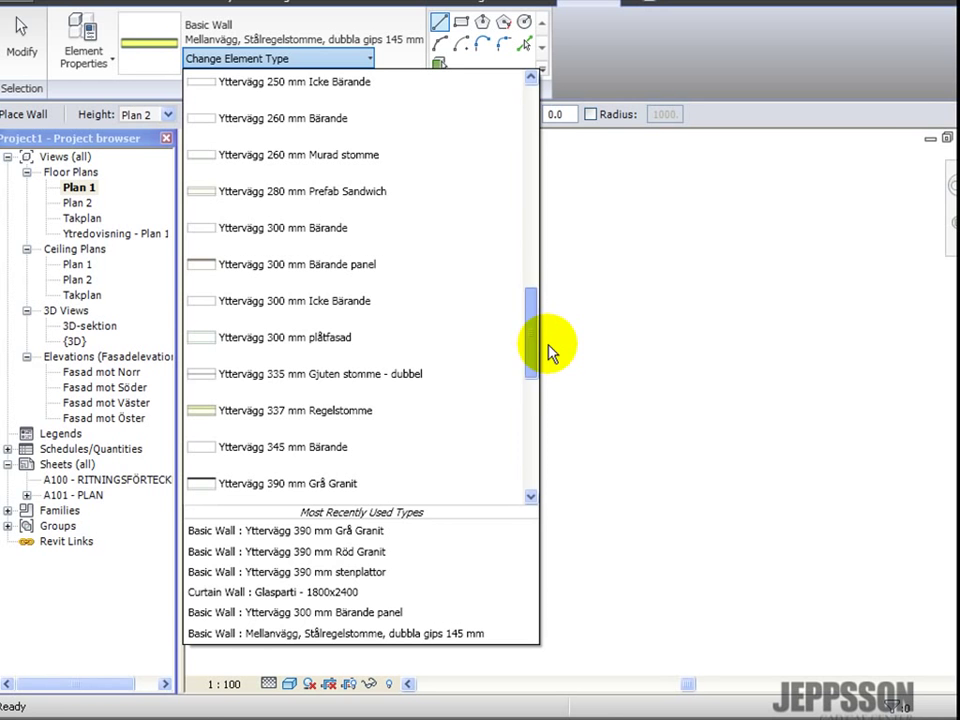
pyautogui.click(390, 228)
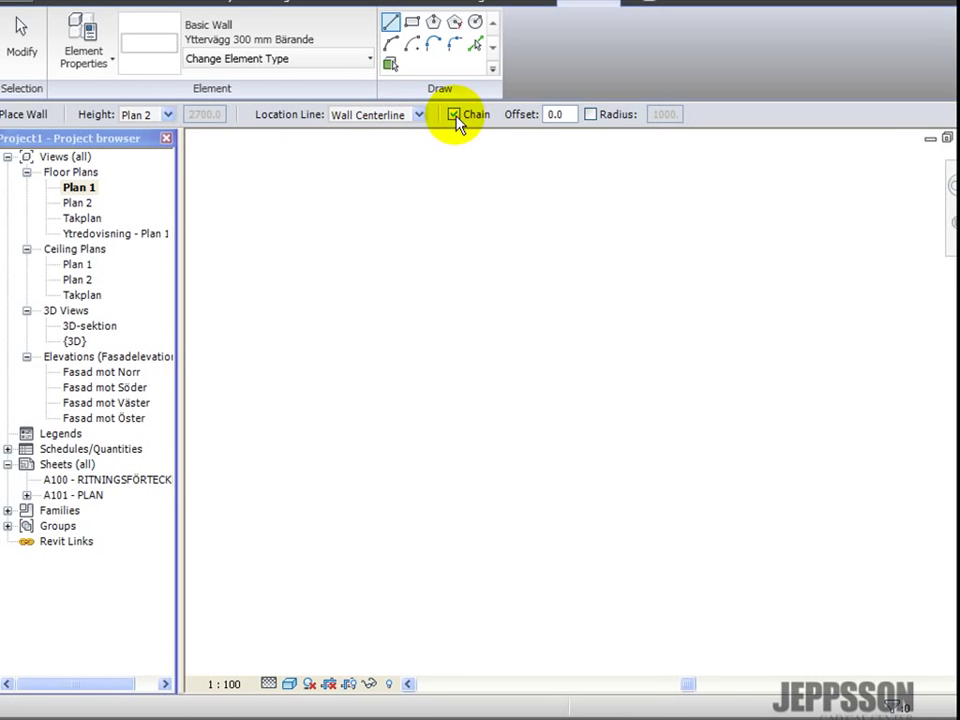
# Draw a rectangle of exterior walls on Plan 1 by picking two opposite corners
pyautogui.click(412, 25)
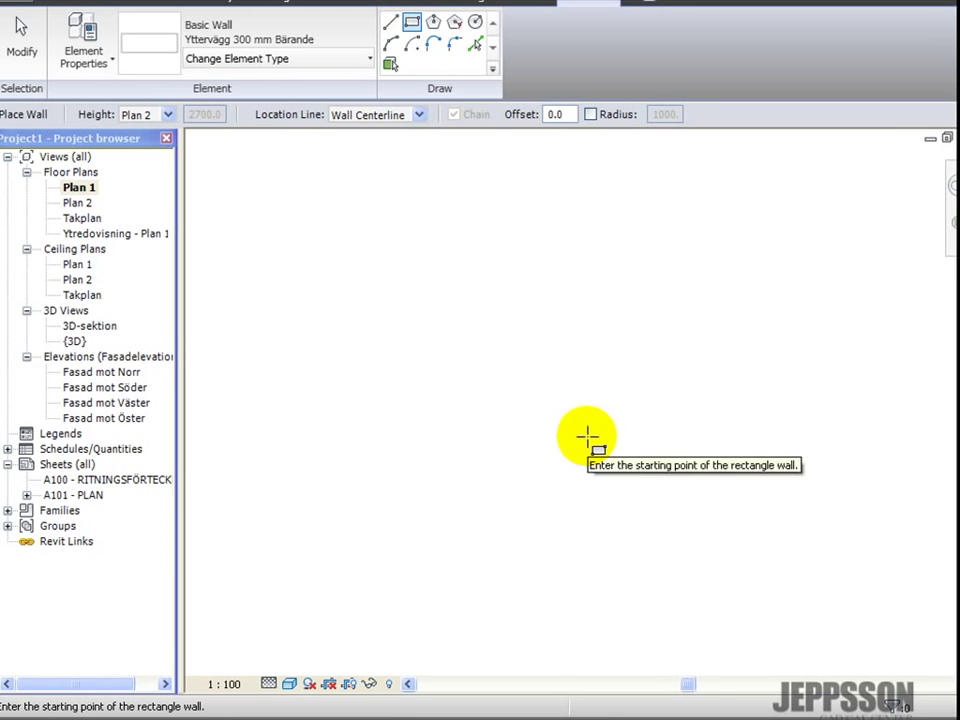
pyautogui.scroll(-1, 581, 431)
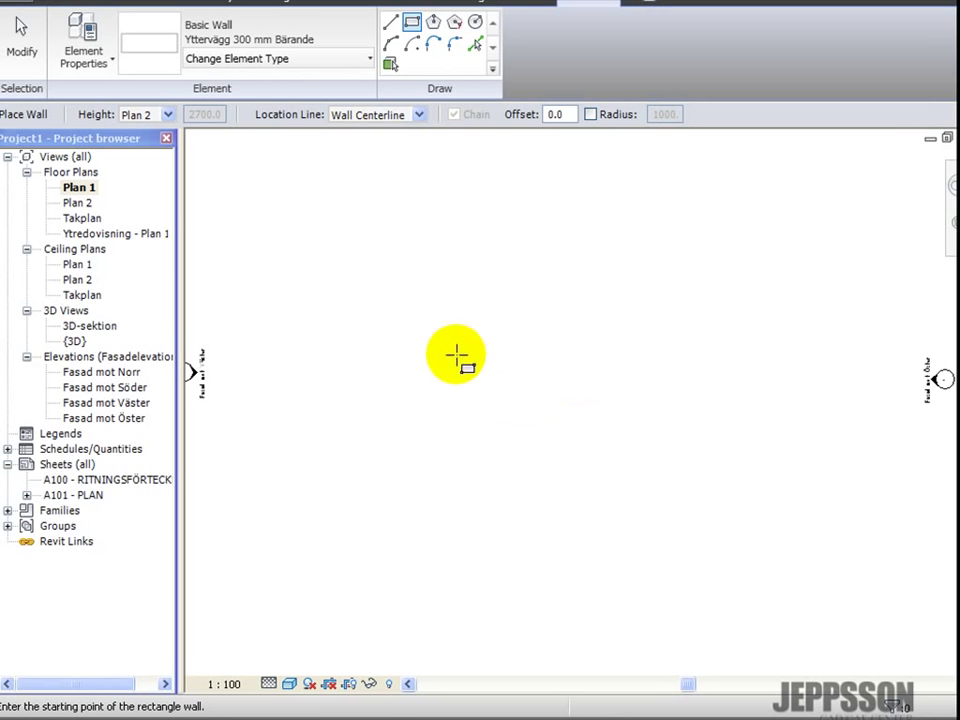
pyautogui.click(422, 291)
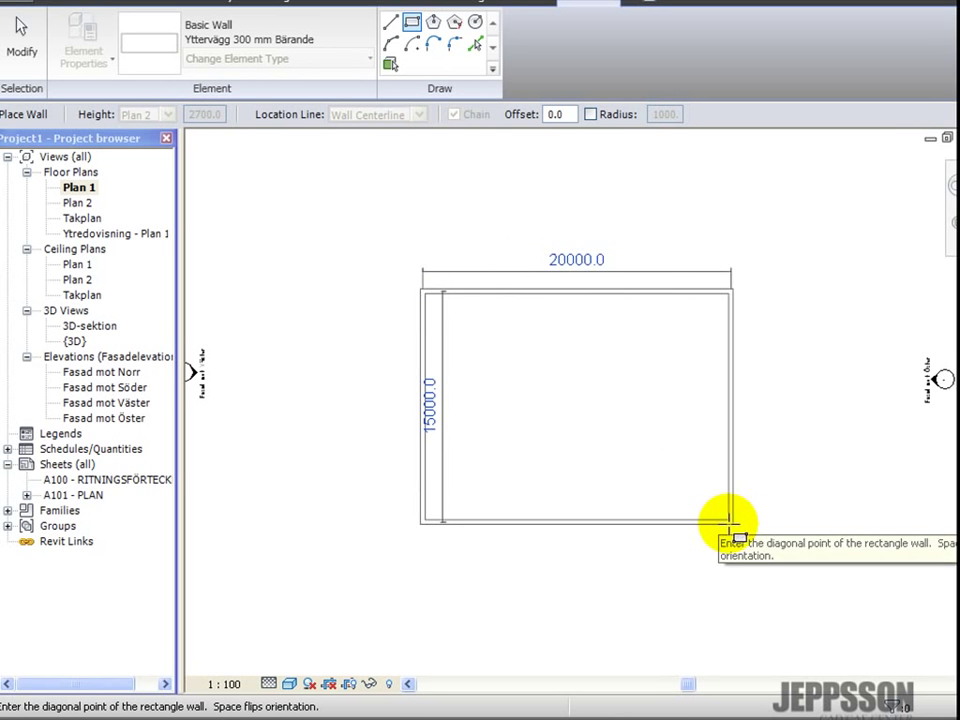
pyautogui.click(712, 506)
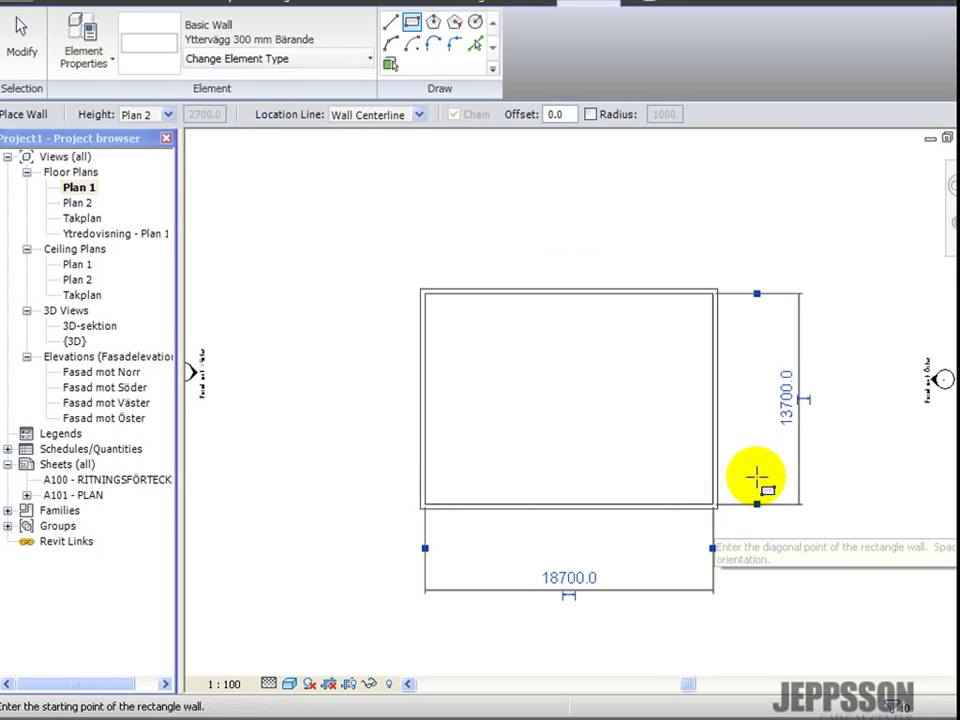
# Resize the wall rectangle to 16000 wide by 12000 deep and finish the walls
pyautogui.click(578, 576)
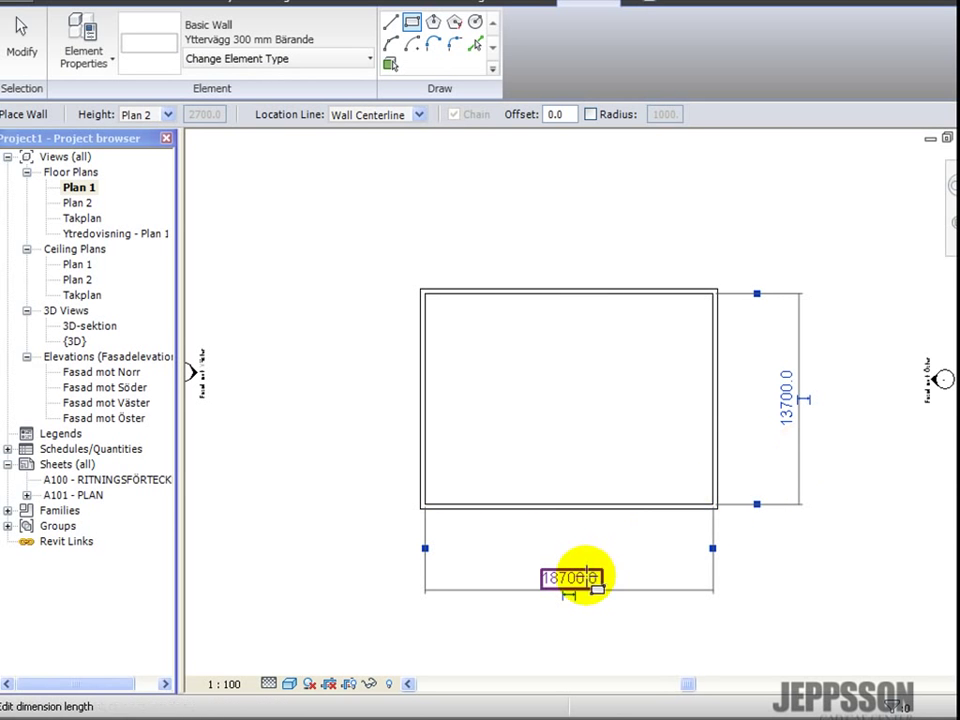
pyautogui.click(575, 578)
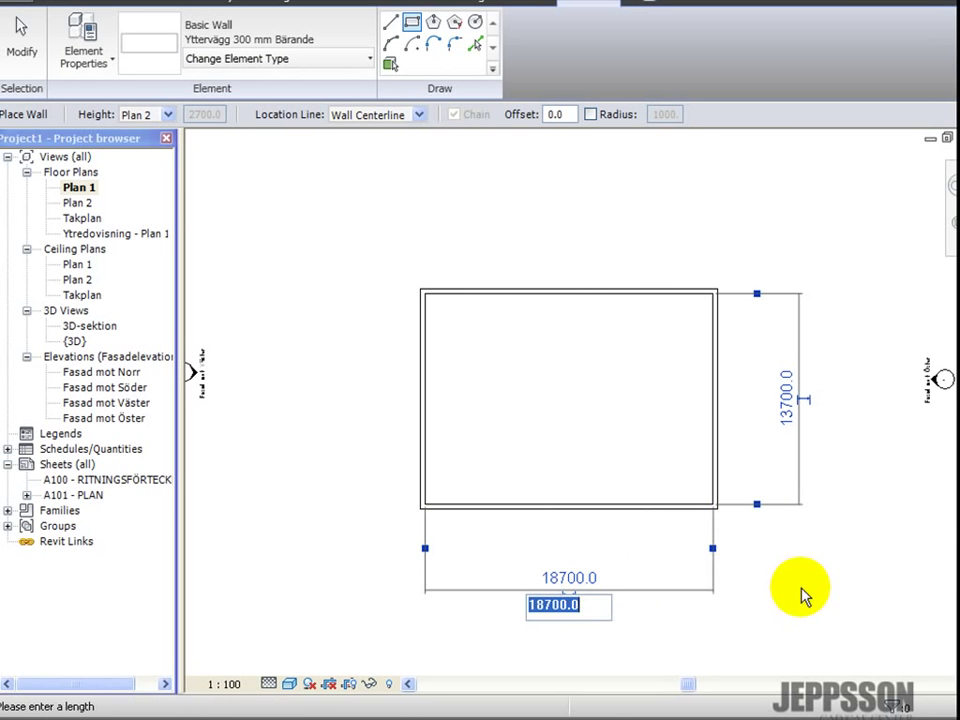
pyautogui.write('1600')
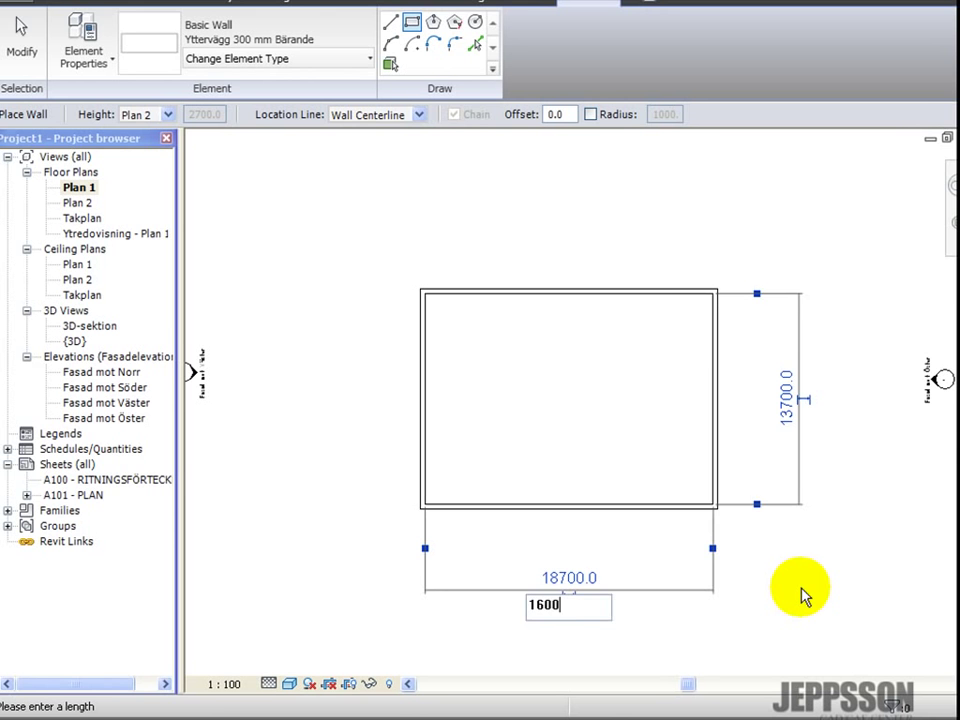
pyautogui.write('0')
pyautogui.press('Return')
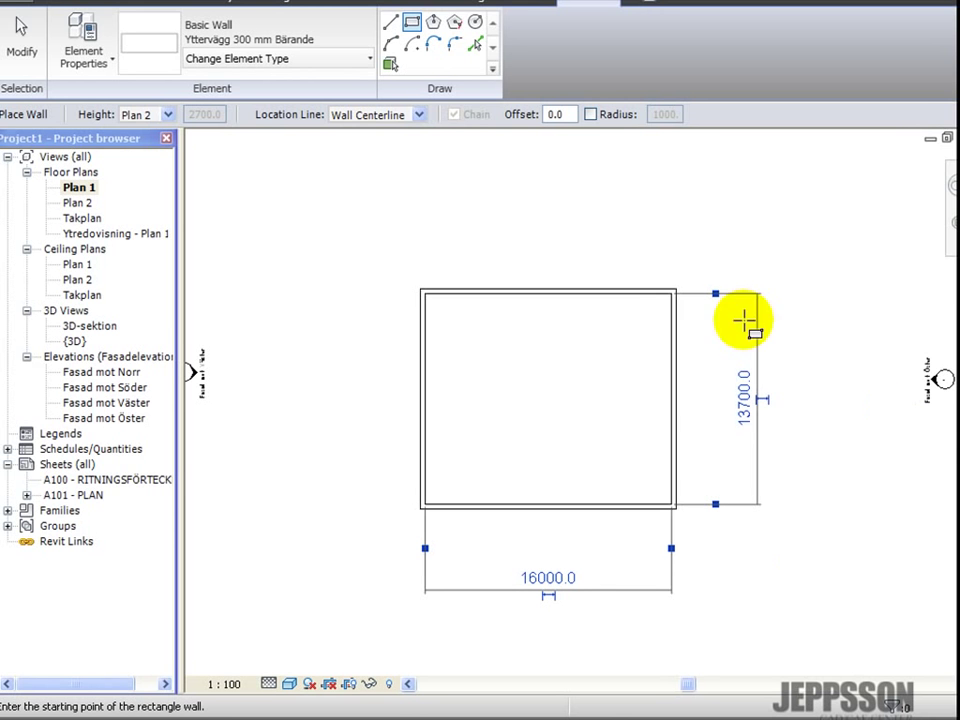
pyautogui.click(744, 397)
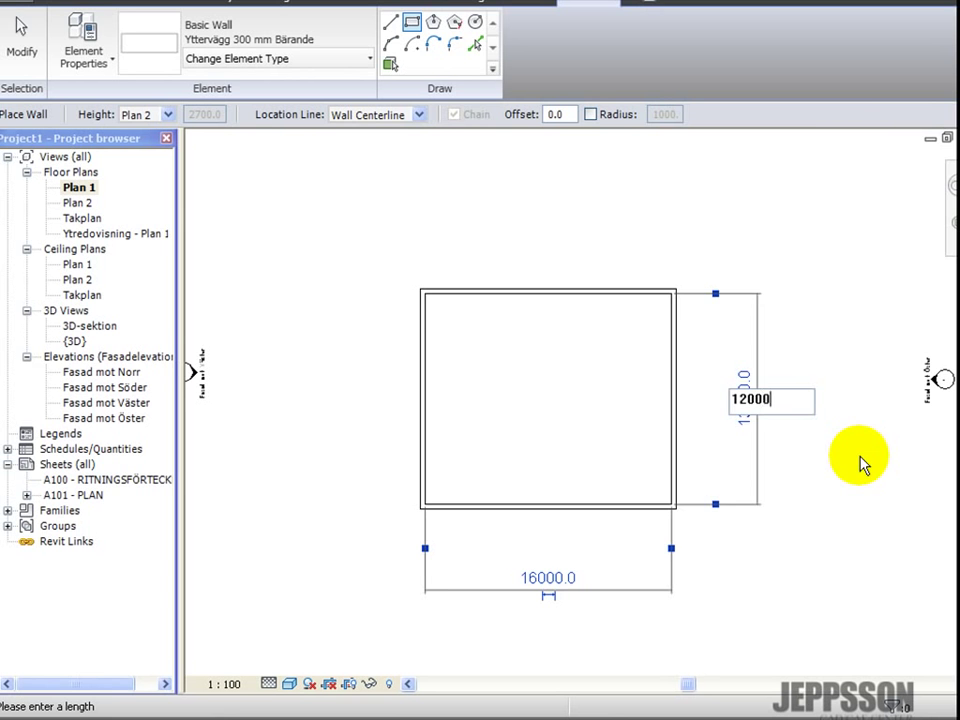
pyautogui.press('Return')
pyautogui.scroll(3, 540, 400)
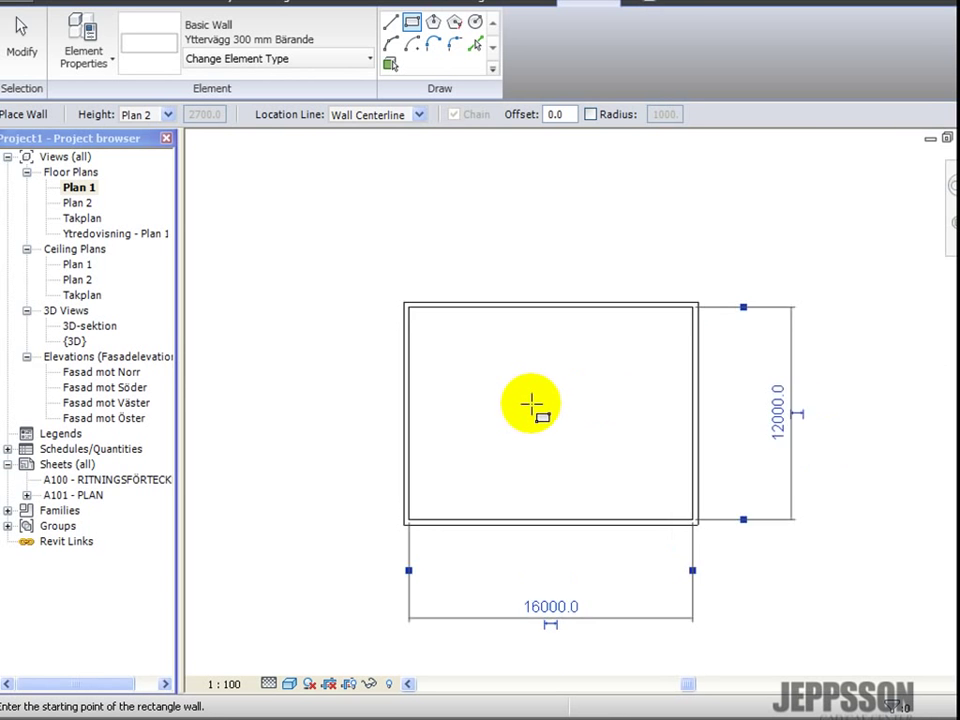
pyautogui.click(22, 44)
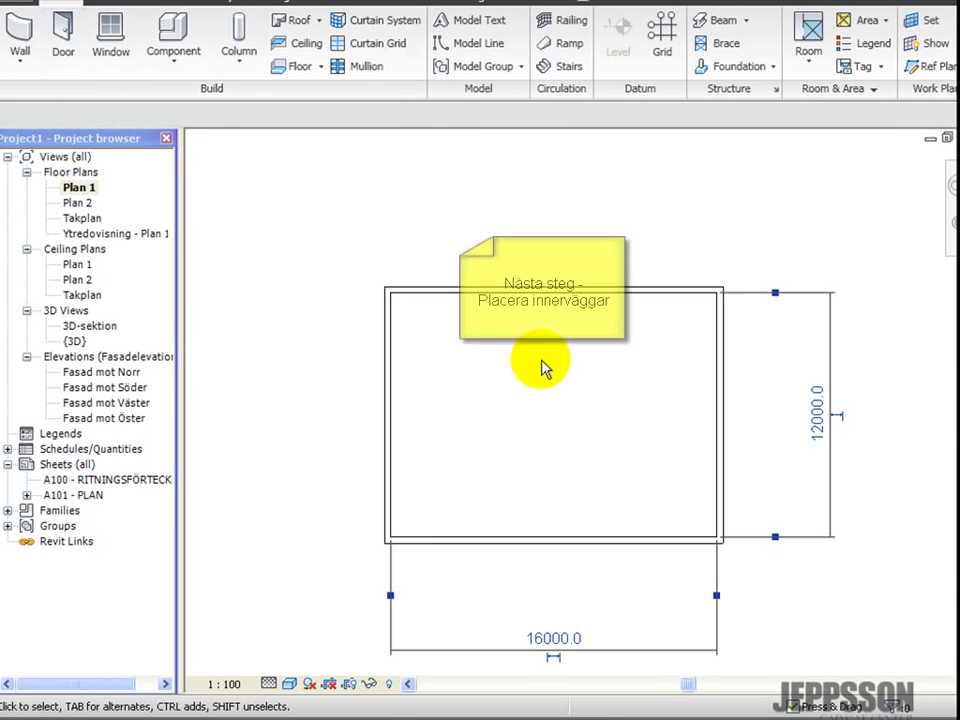
# Start a wall using the 'Mellanvägg, Träregelstomme, dubbla gips 220 mm' type
pyautogui.click(540, 366)
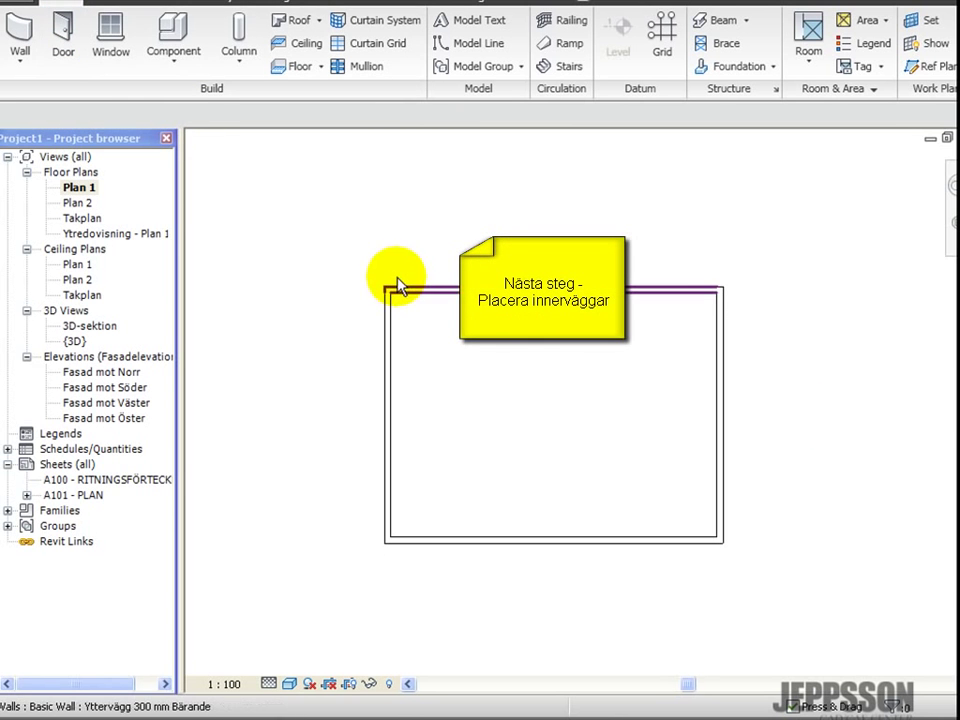
pyautogui.click(21, 62)
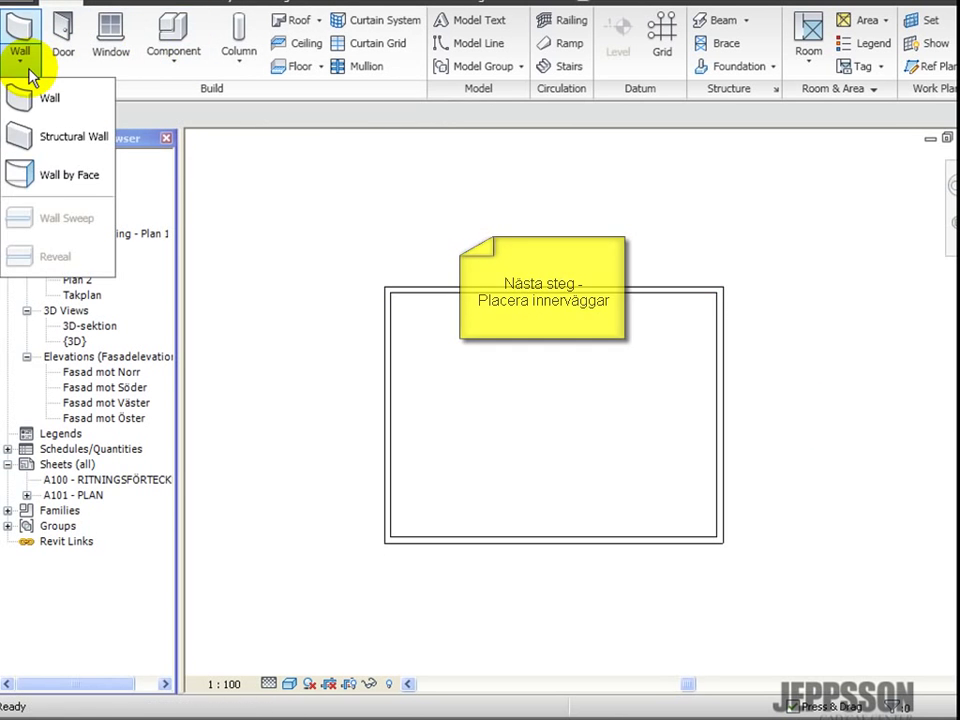
pyautogui.click(45, 98)
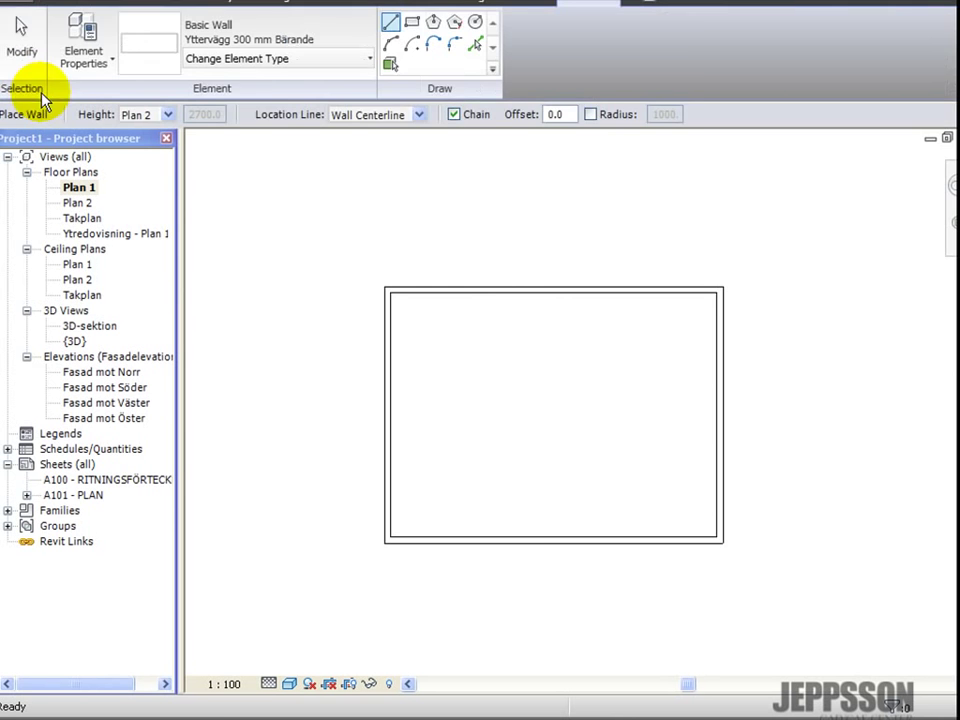
pyautogui.click(366, 59)
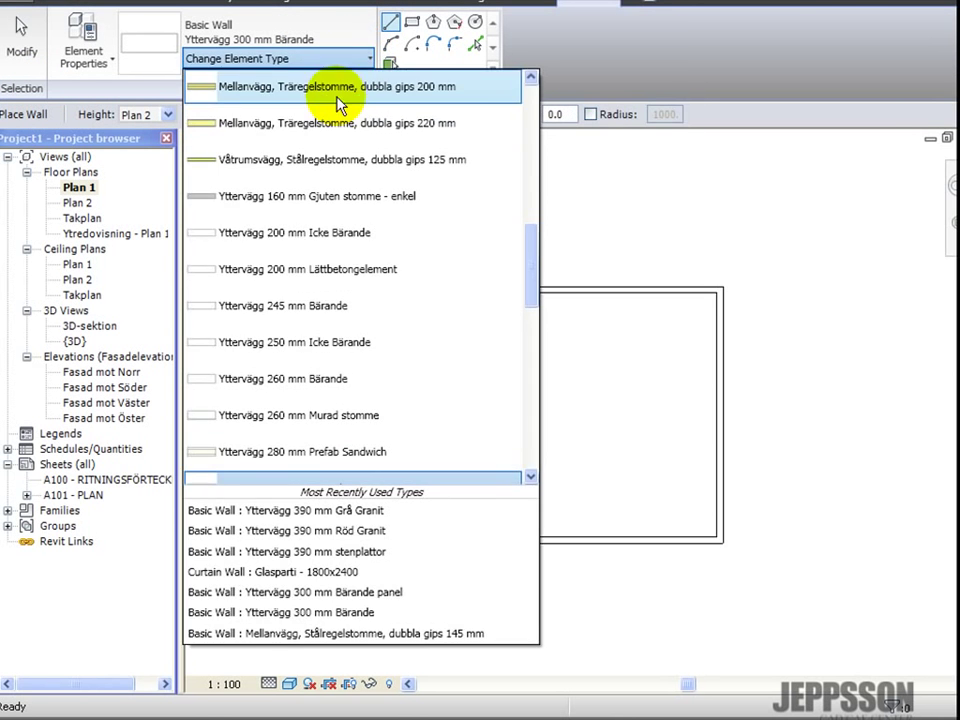
pyautogui.moveTo(340, 120)
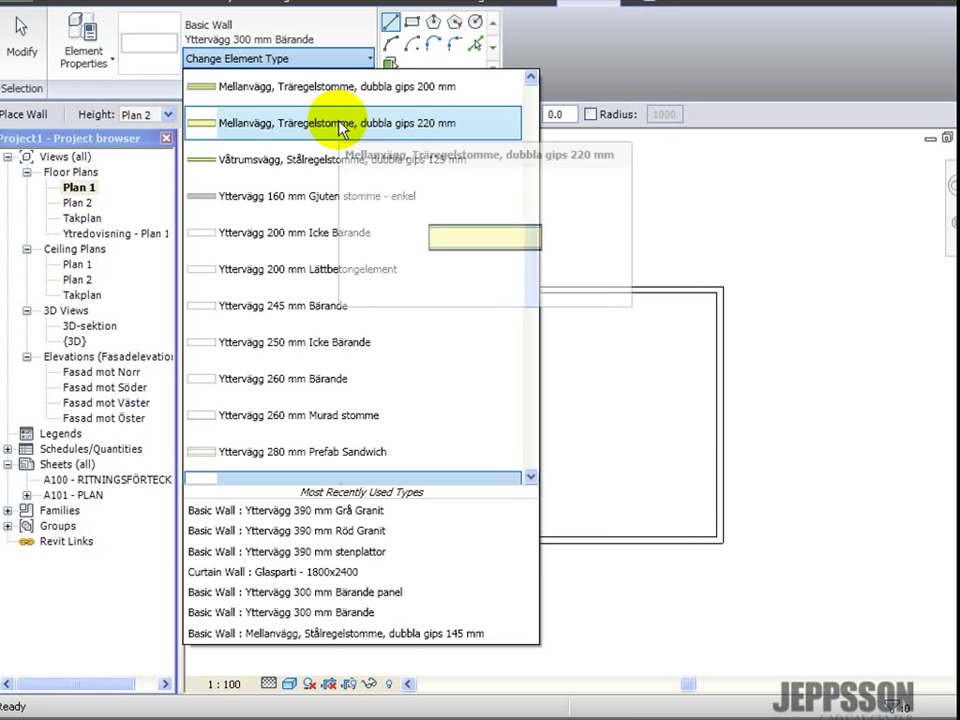
pyautogui.click(340, 123)
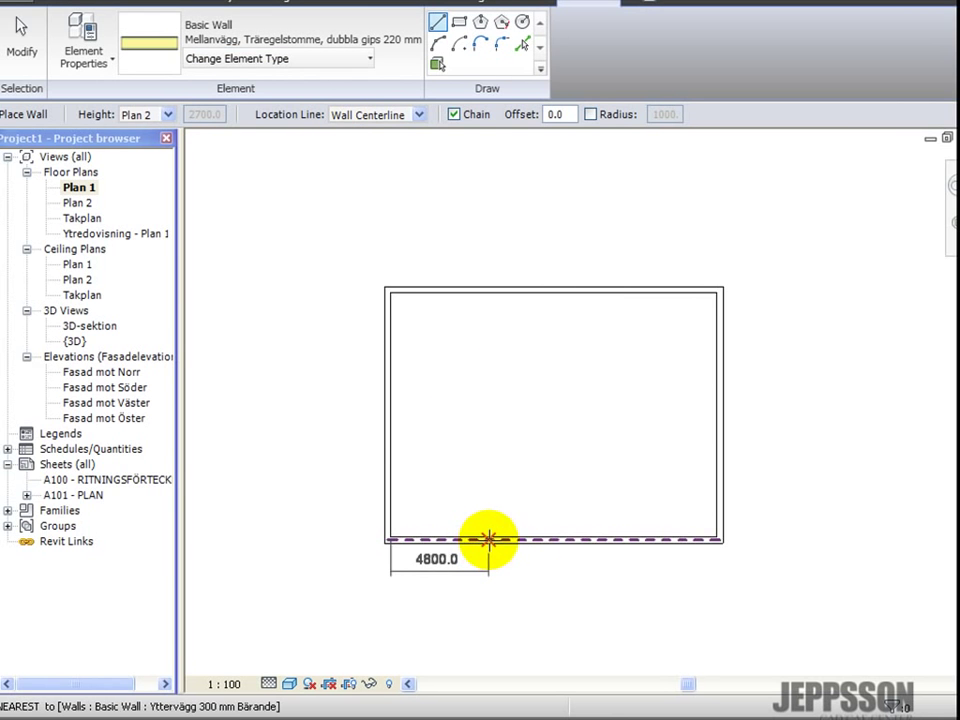
# Draw an L-shaped interior wall from the bottom outer wall to the left outer wall
pyautogui.click(488, 538)
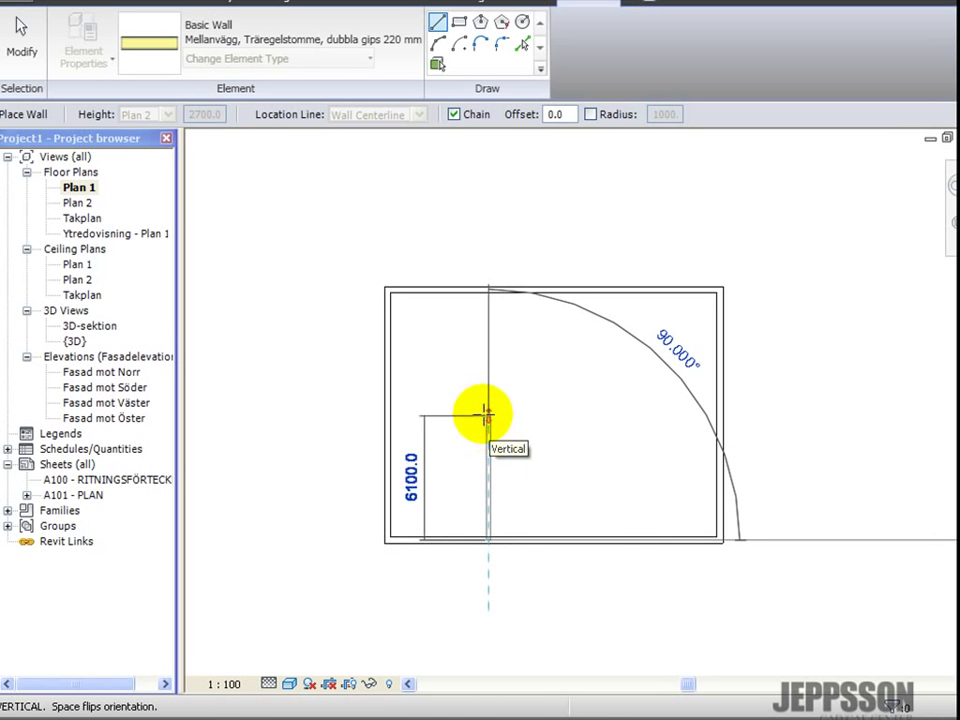
pyautogui.click(488, 389)
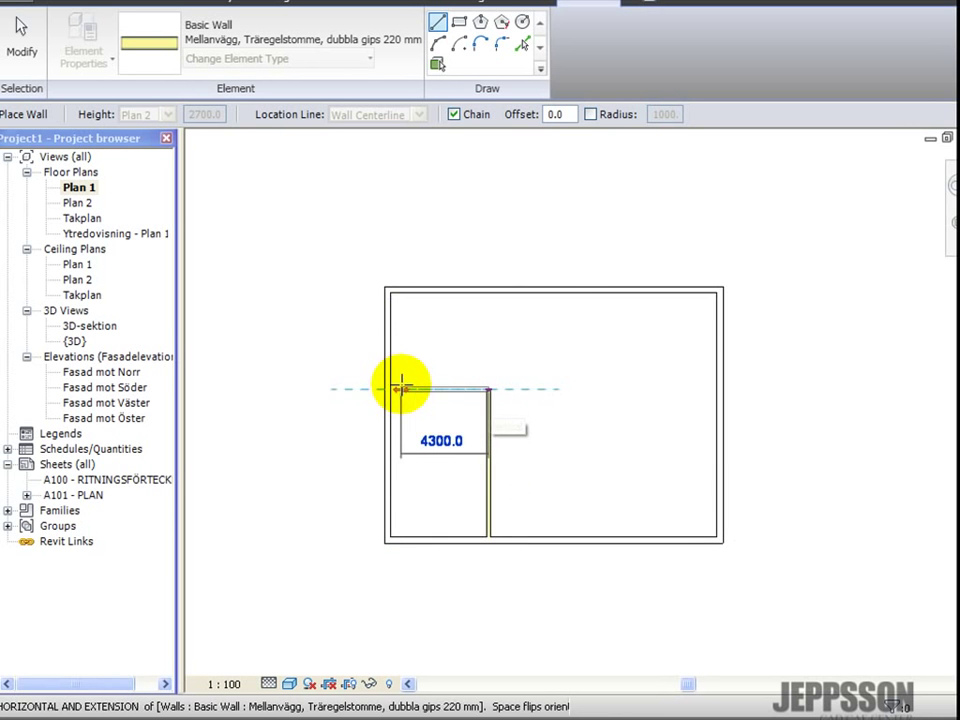
pyautogui.click(390, 388)
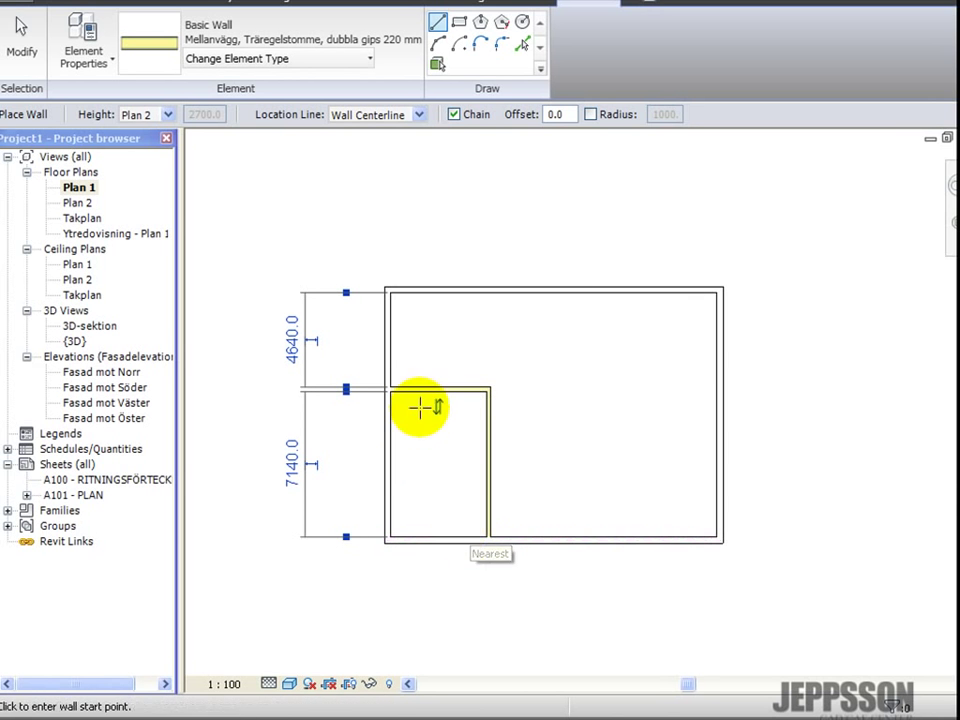
pyautogui.click(21, 42)
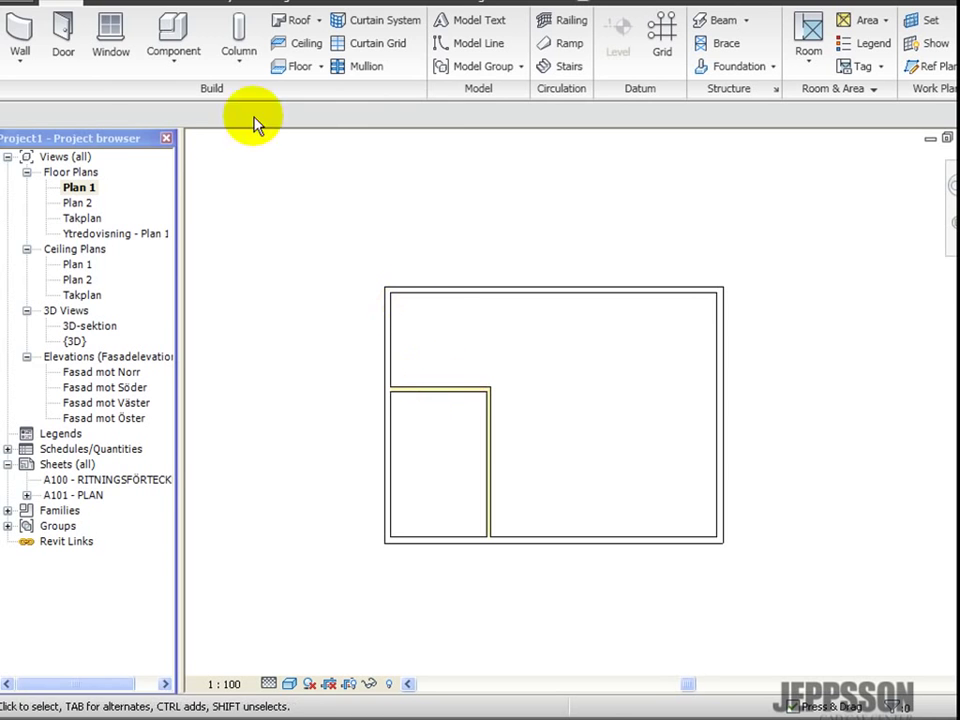
# Draw a further interior wall up to the top wall and begin another from the bottom wall
pyautogui.click(22, 65)
pyautogui.click(43, 96)
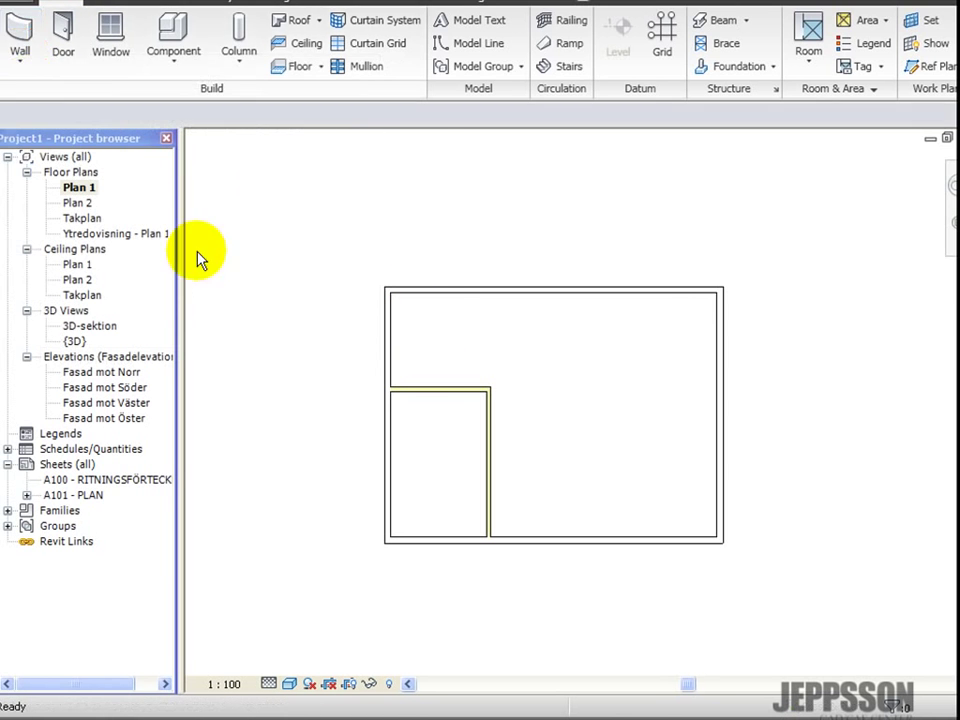
pyautogui.click(437, 388)
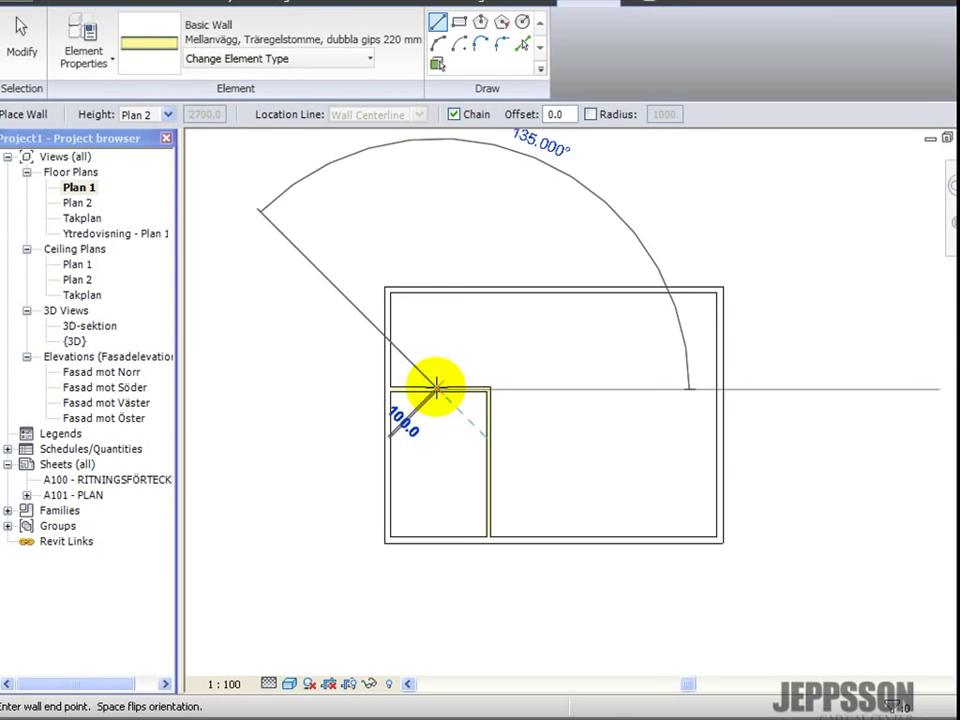
pyautogui.click(437, 290)
pyautogui.press('Escape')
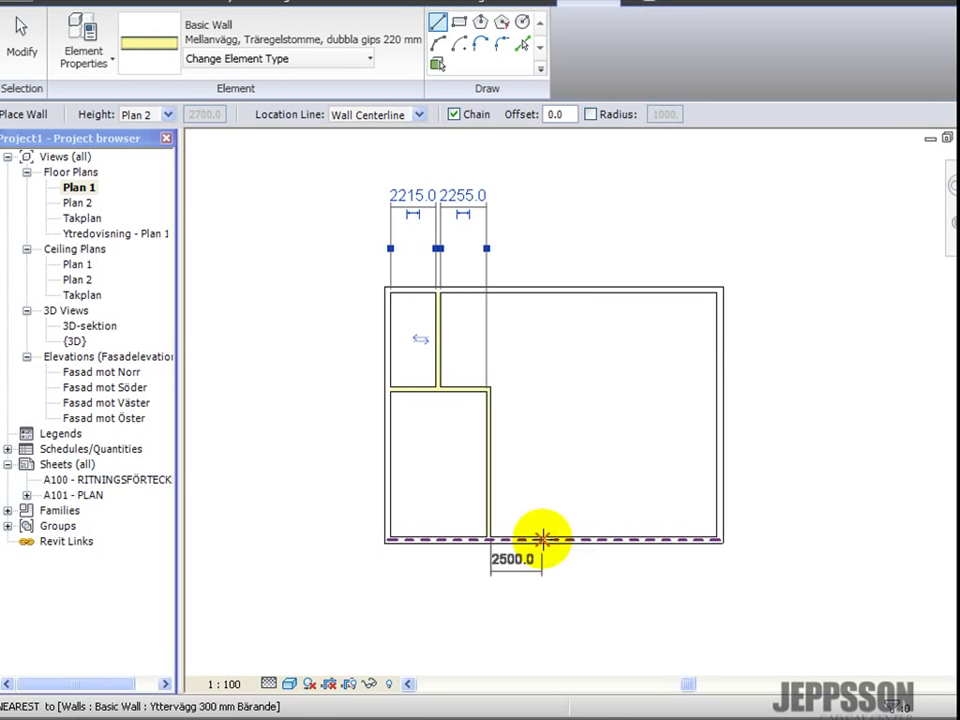
pyautogui.click(554, 540)
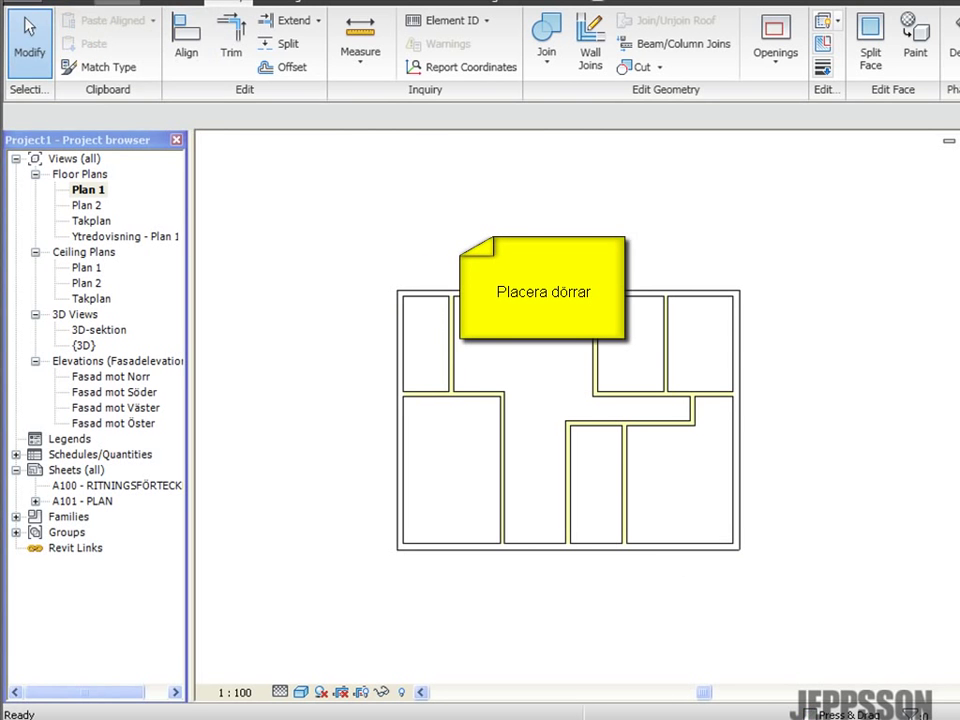
# Place a 'Ytterdörr - fönster - runt : D10' entrance door in the bottom exterior wall
pyautogui.click(88, 2)
pyautogui.click(73, 40)
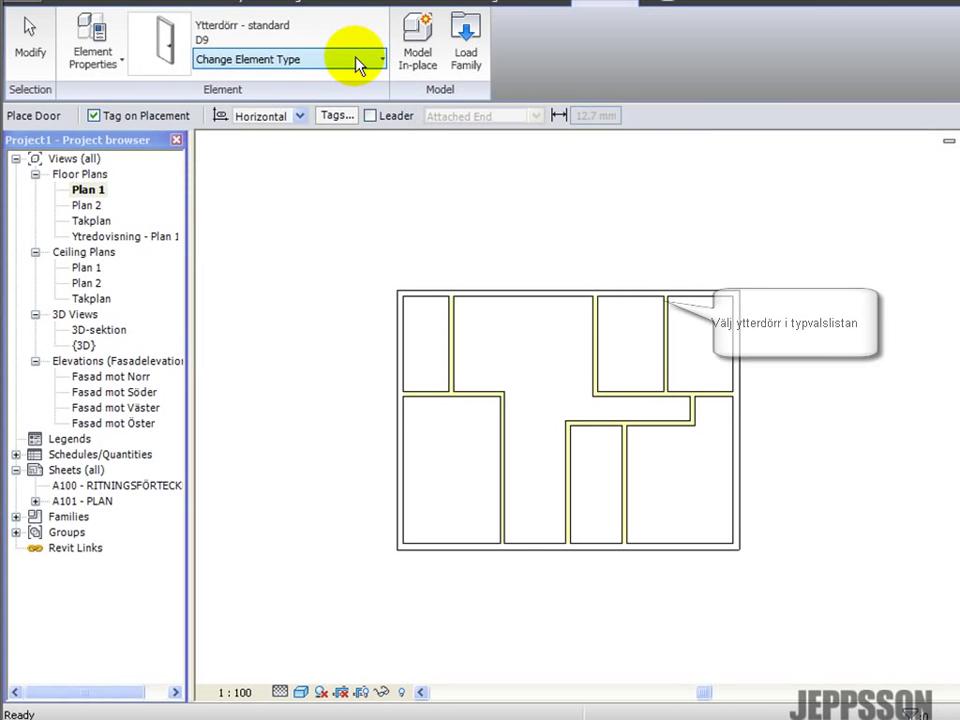
pyautogui.click(380, 60)
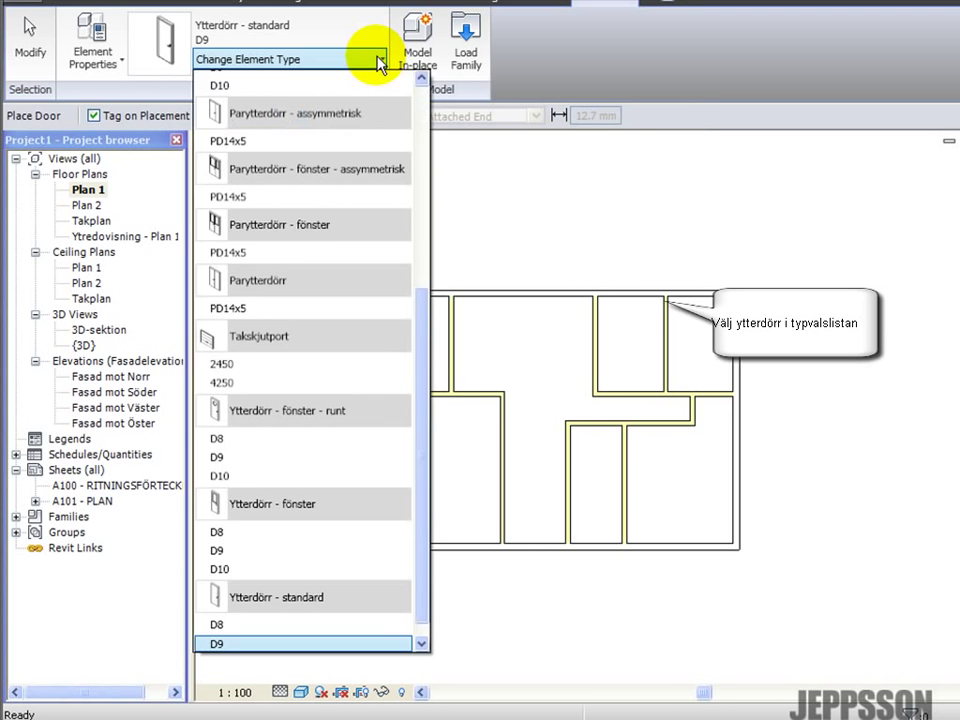
pyautogui.click(336, 489)
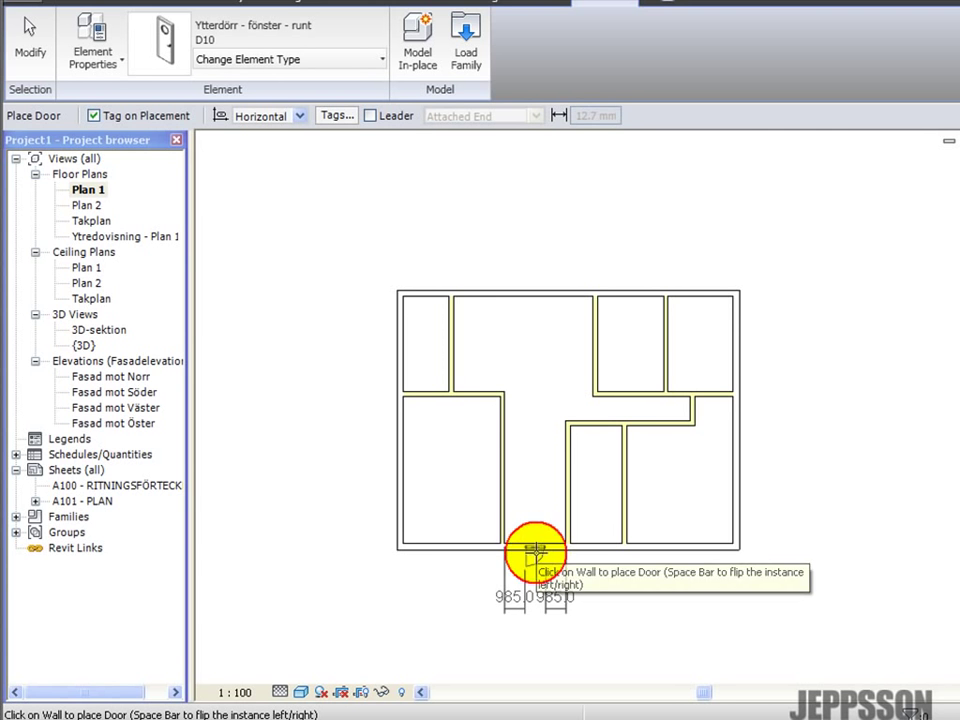
pyautogui.click(535, 557)
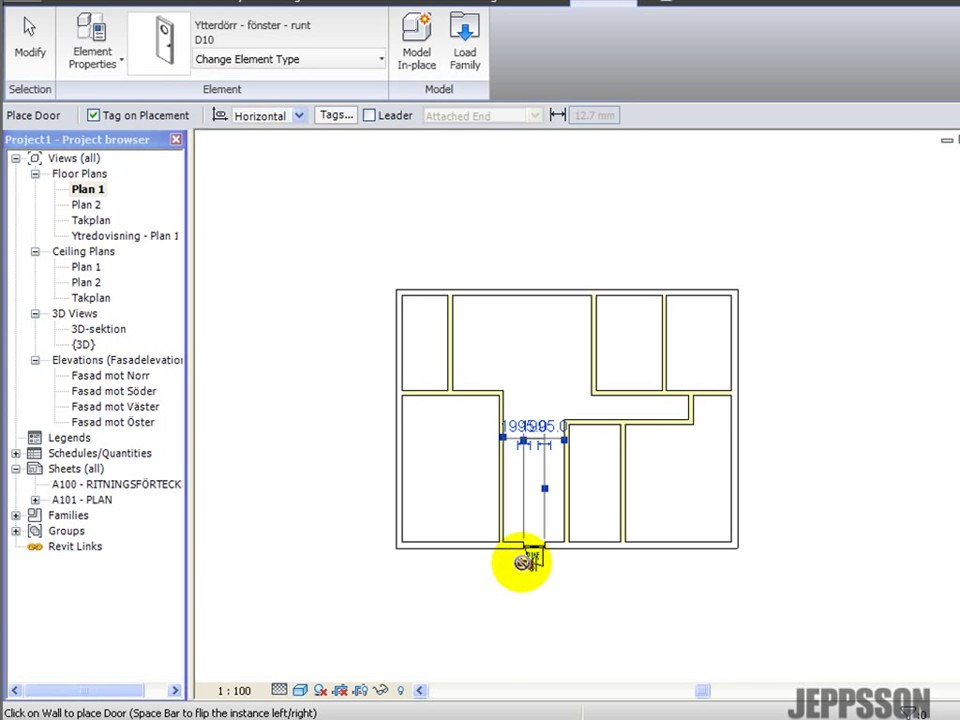
pyautogui.click(523, 563)
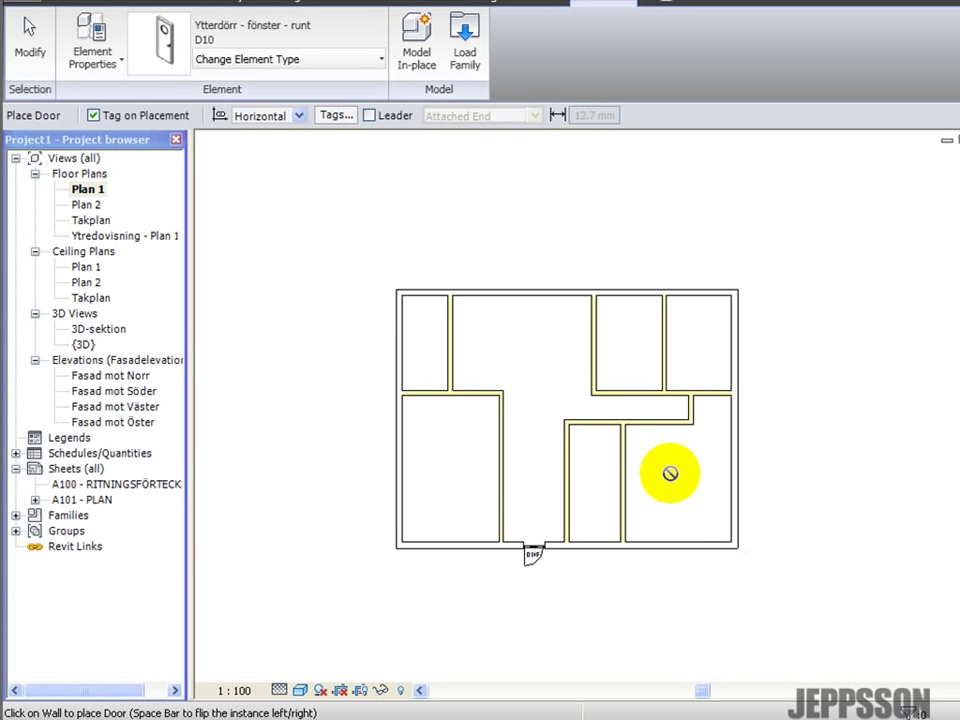
pyautogui.scroll(3, 670, 473)
pyautogui.moveTo(671, 471); pyautogui.dragTo(709, 486, button='middle')
pyautogui.scroll(1, 709, 486)
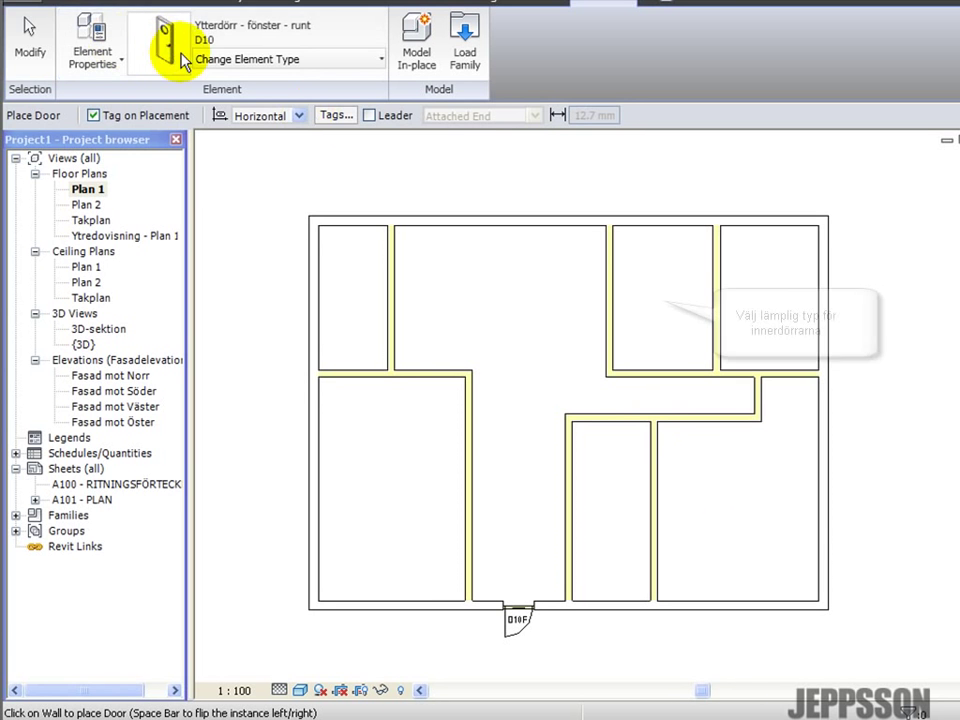
# Switch to 'Innerdörr - standard : D9' and place six interior doors in the partition walls
pyautogui.click(255, 60)
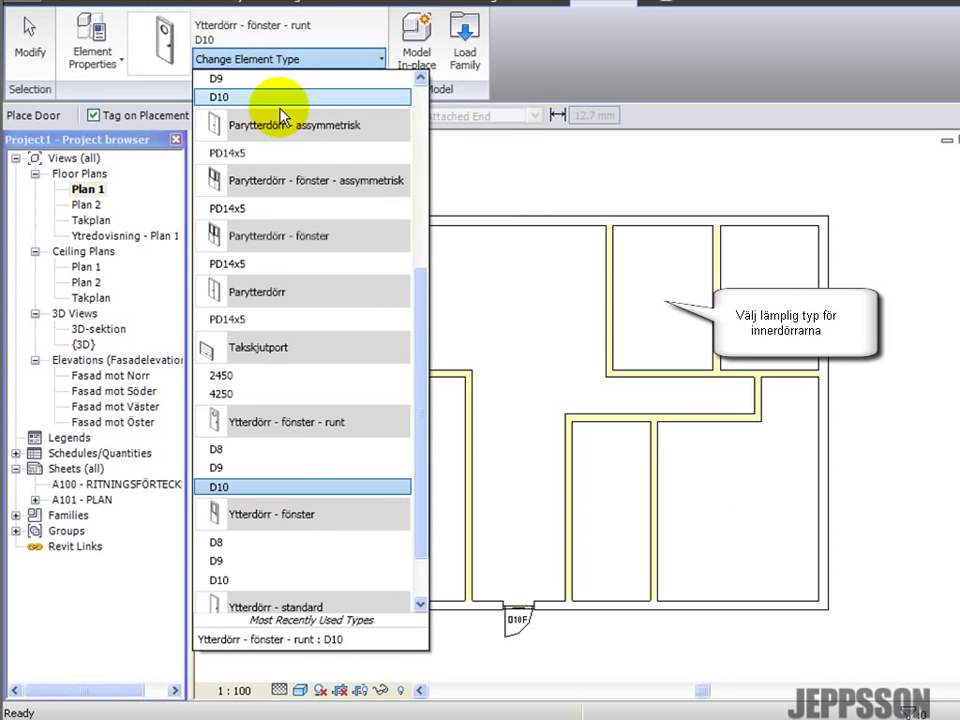
pyautogui.click(420, 78)
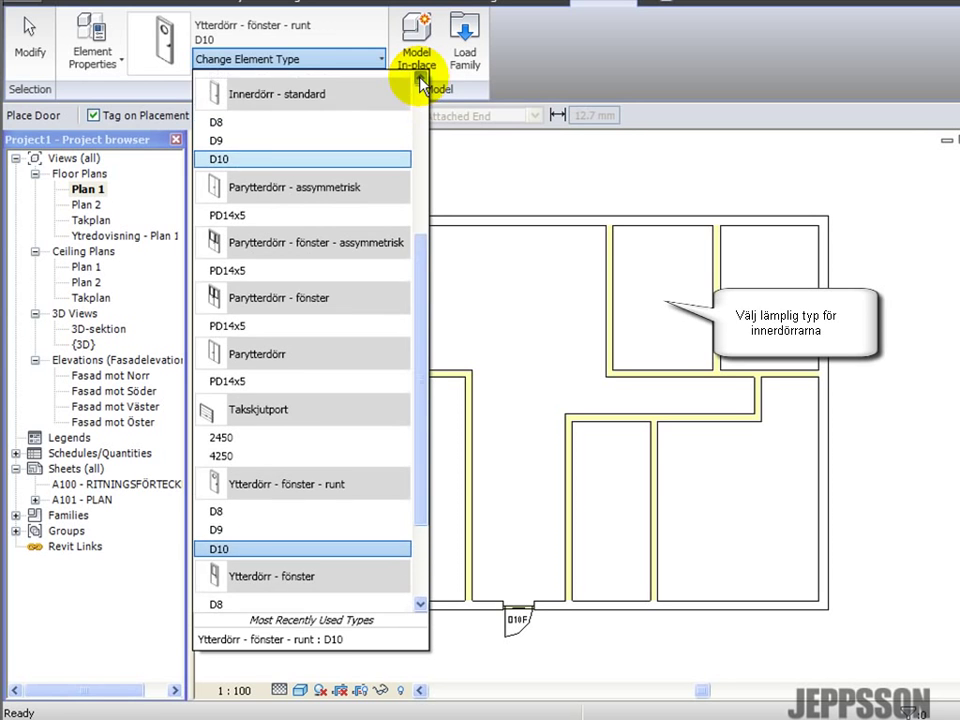
pyautogui.click(249, 141)
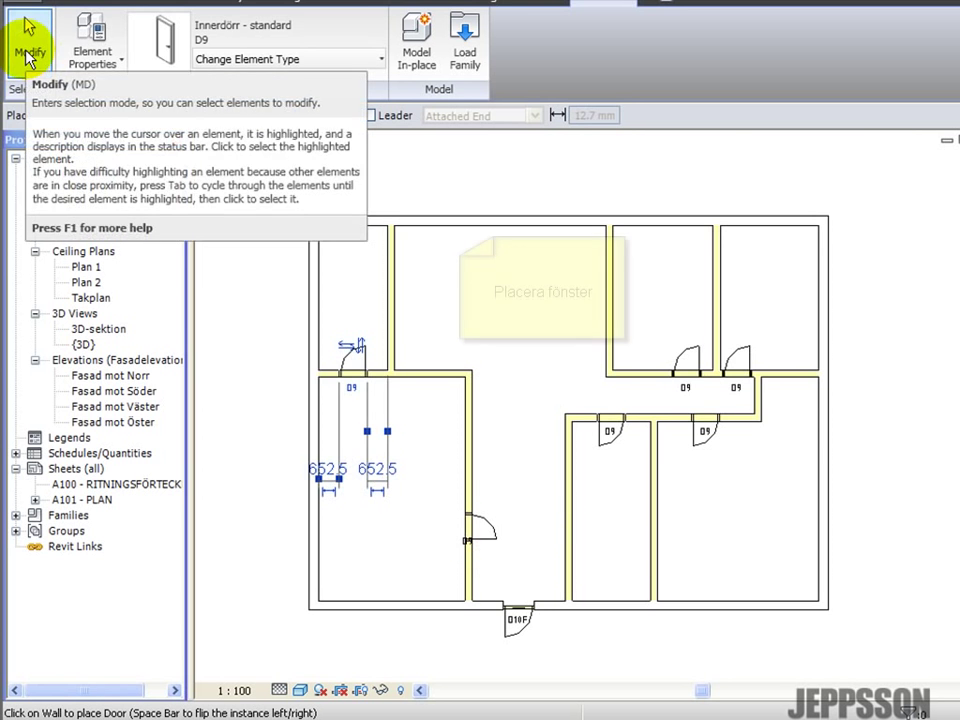
pyautogui.click(28, 55)
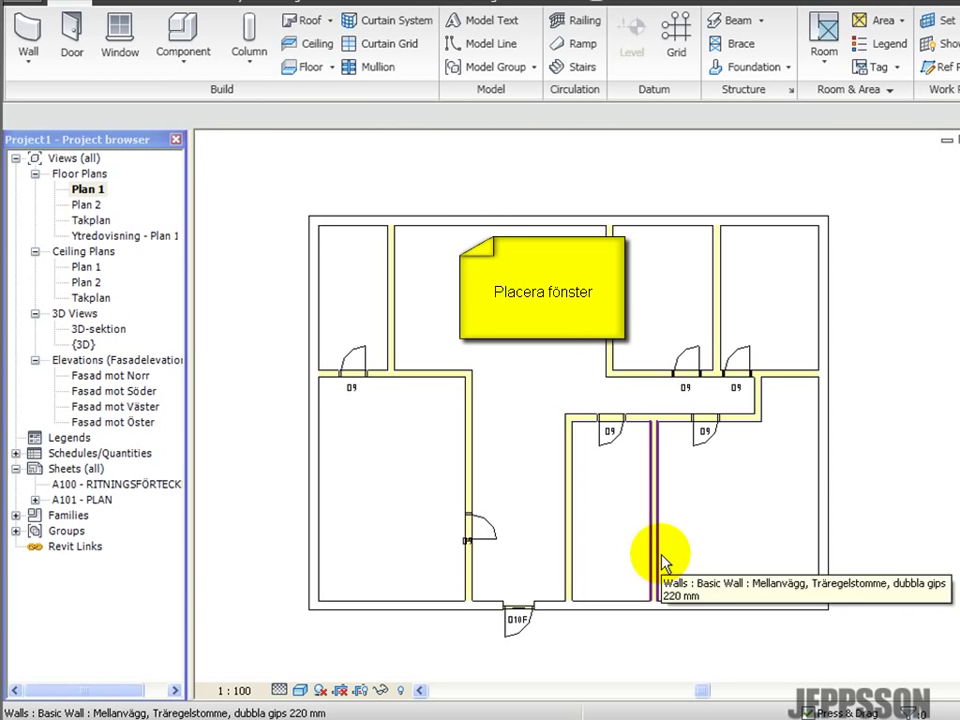
# Place four evenly spaced 1-luft fast 10x20 windows along the top exterior wall
pyautogui.click(129, 68)
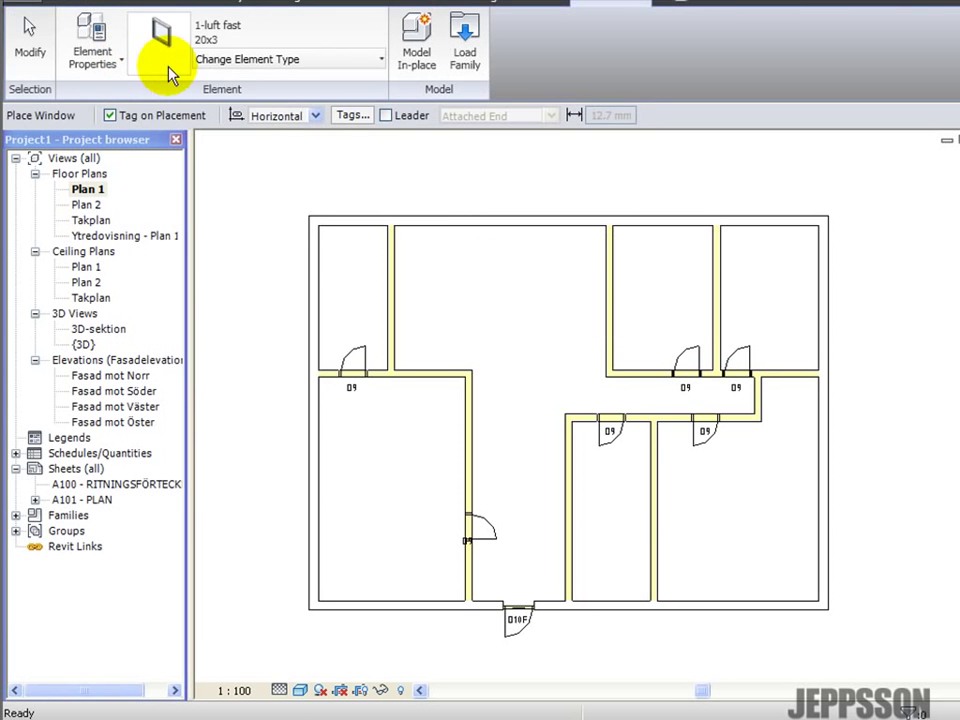
pyautogui.click(364, 62)
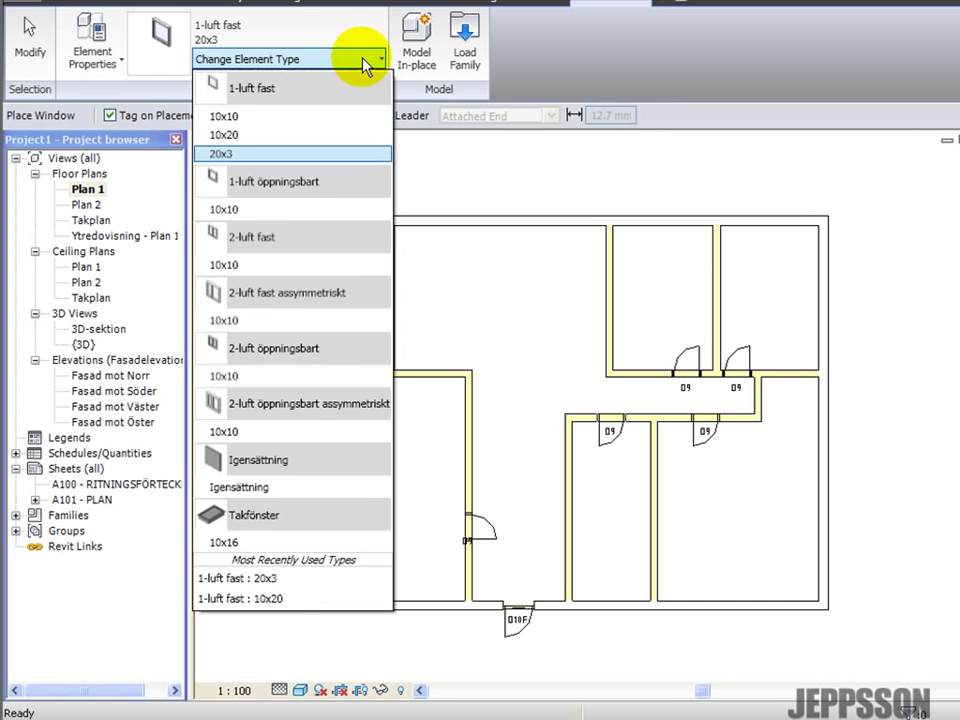
pyautogui.click(310, 135)
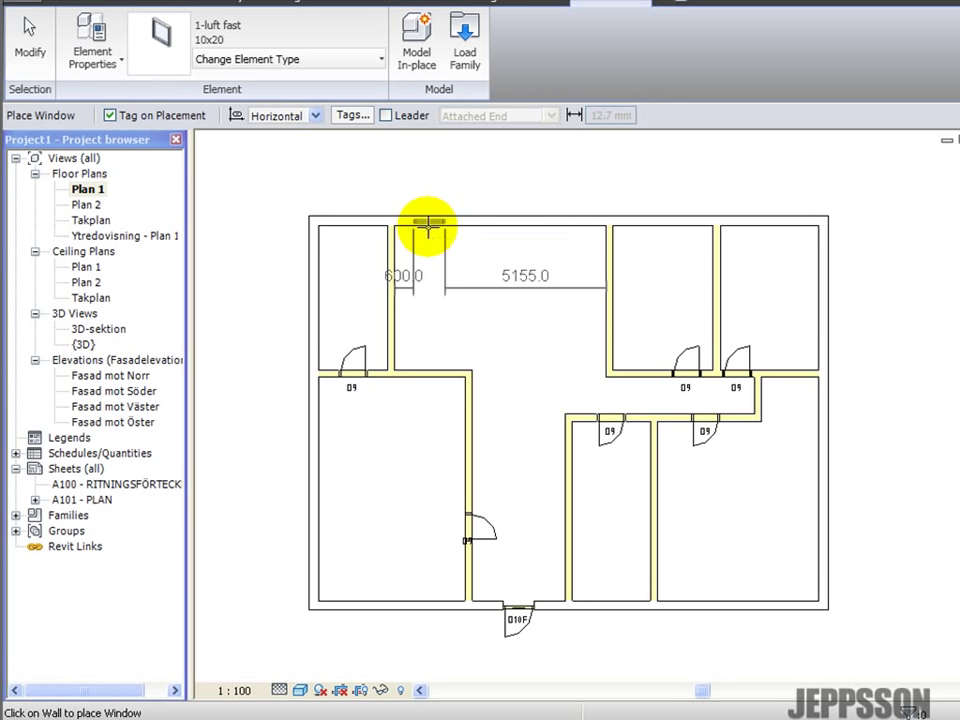
pyautogui.click(427, 226)
pyautogui.click(471, 227)
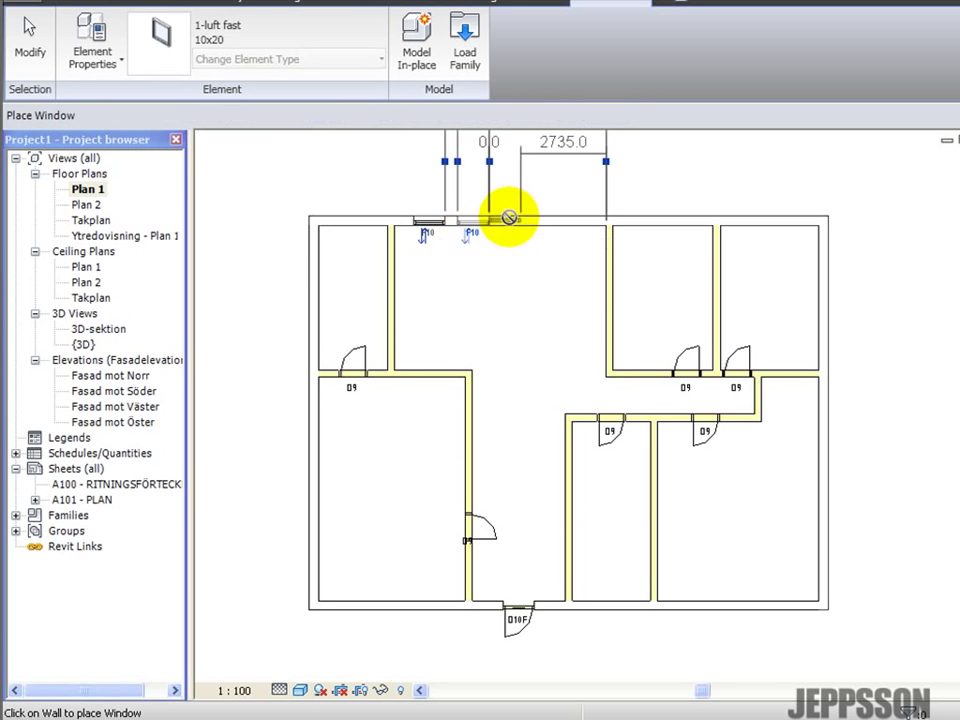
pyautogui.click(516, 226)
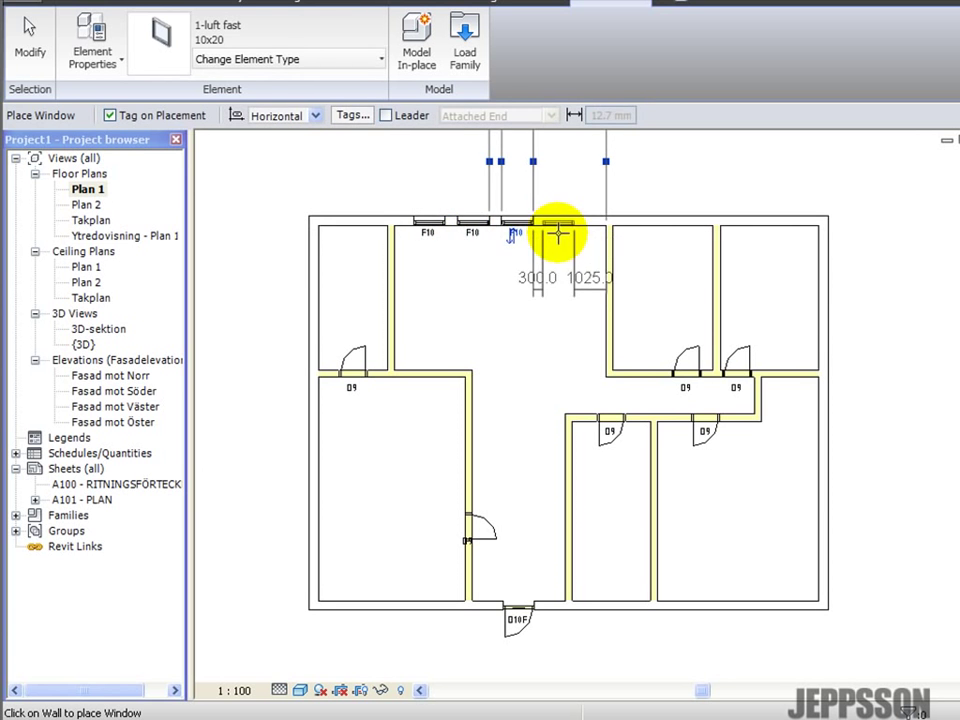
pyautogui.click(558, 232)
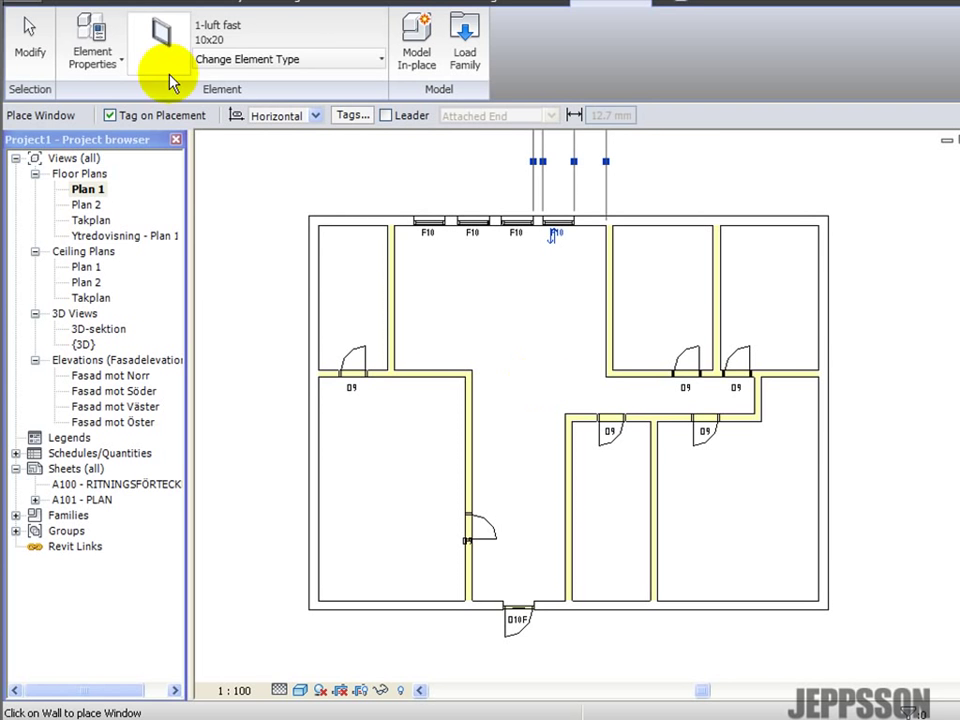
pyautogui.click(29, 40)
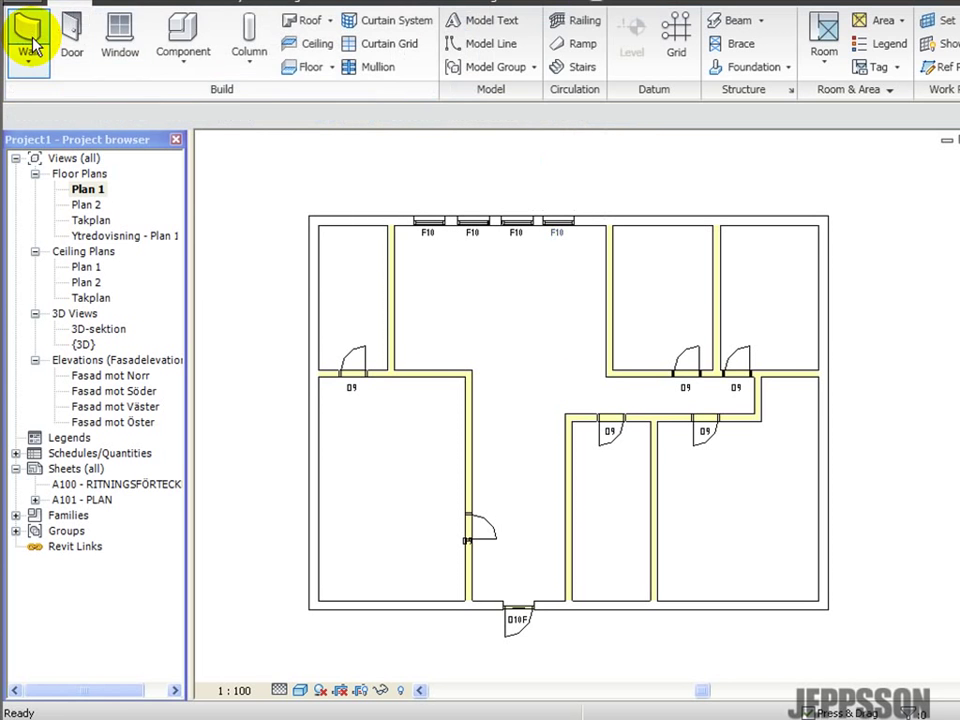
# Place 1-luft fast 10x10 windows in the bottom and left exterior walls of each room
pyautogui.click(111, 67)
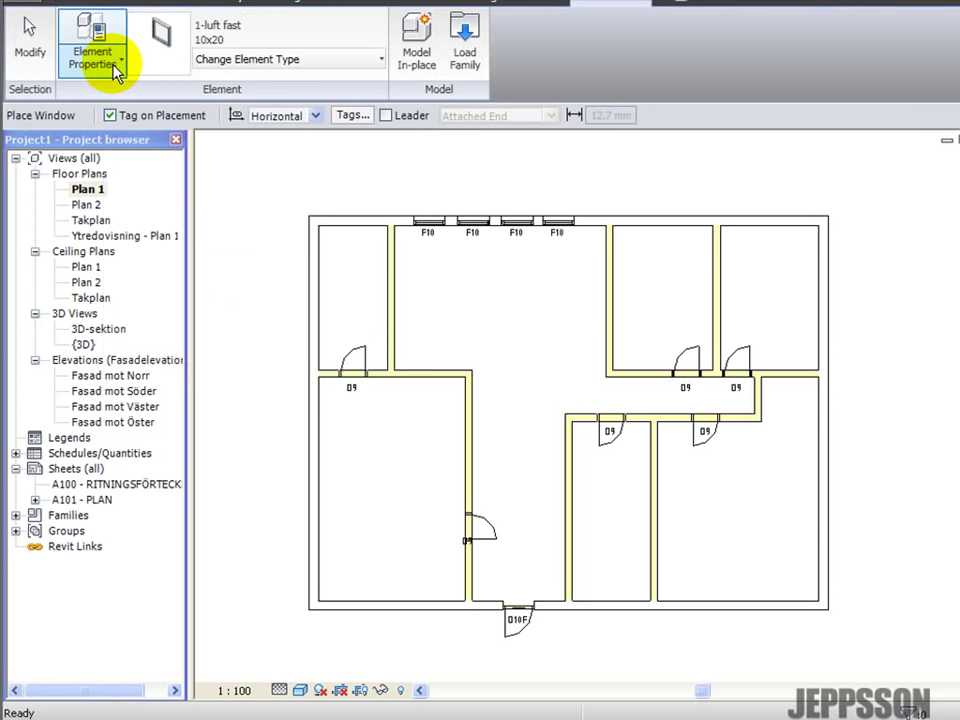
pyautogui.click(309, 67)
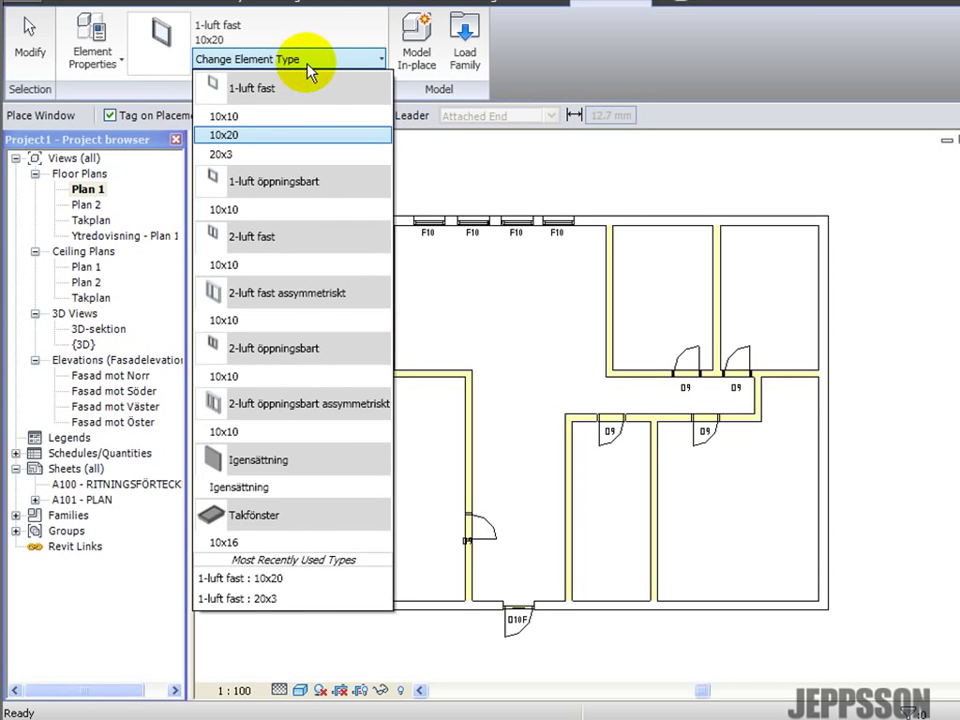
pyautogui.click(288, 118)
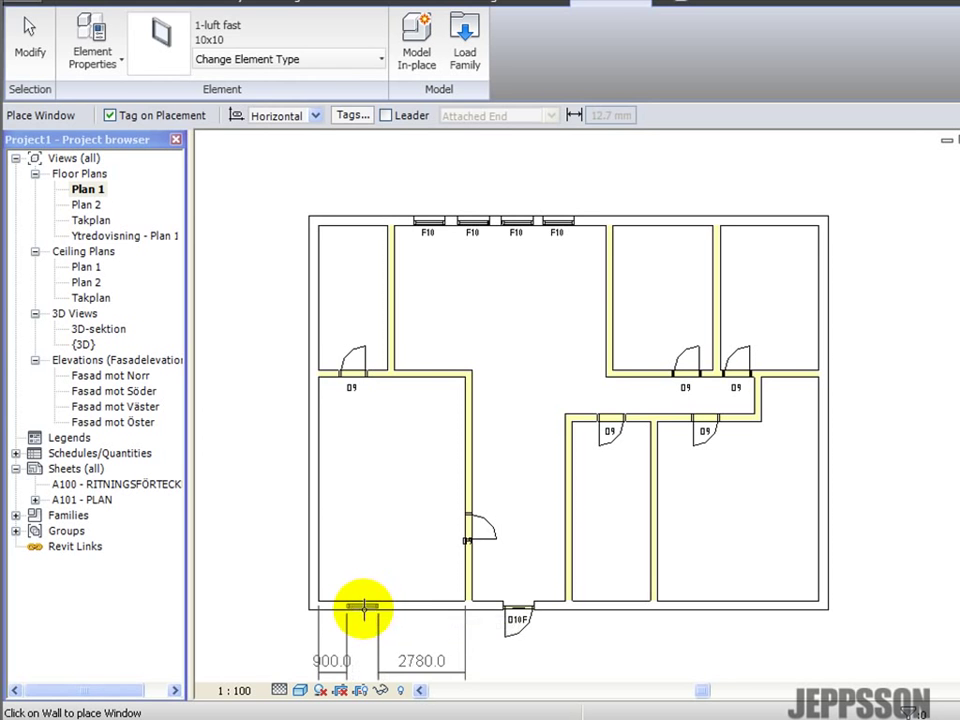
pyautogui.click(401, 610)
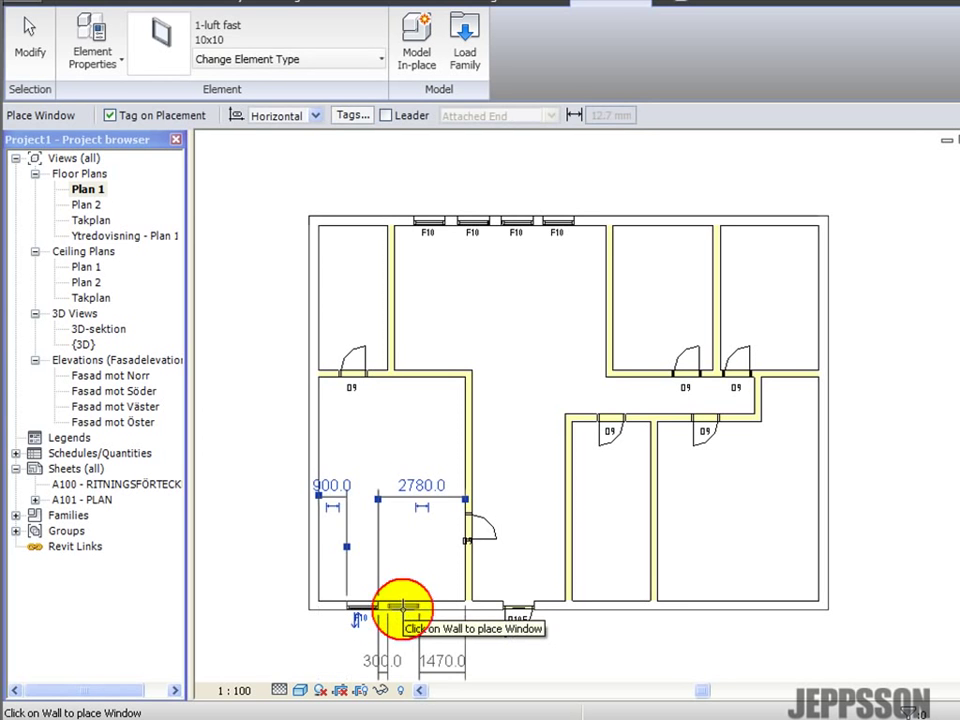
pyautogui.click(402, 607)
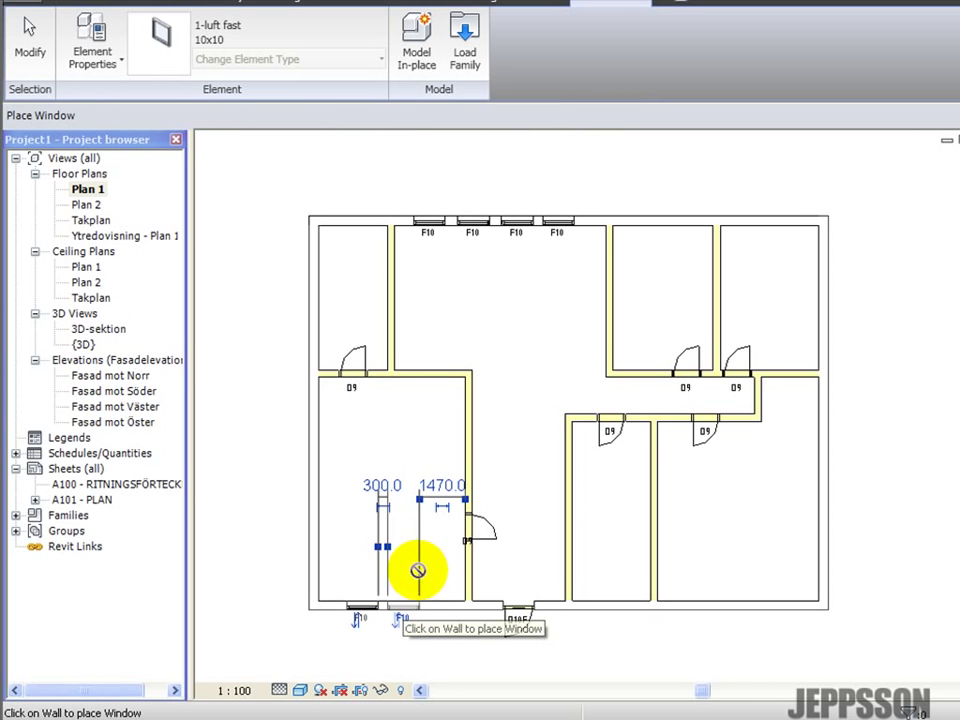
pyautogui.click(311, 516)
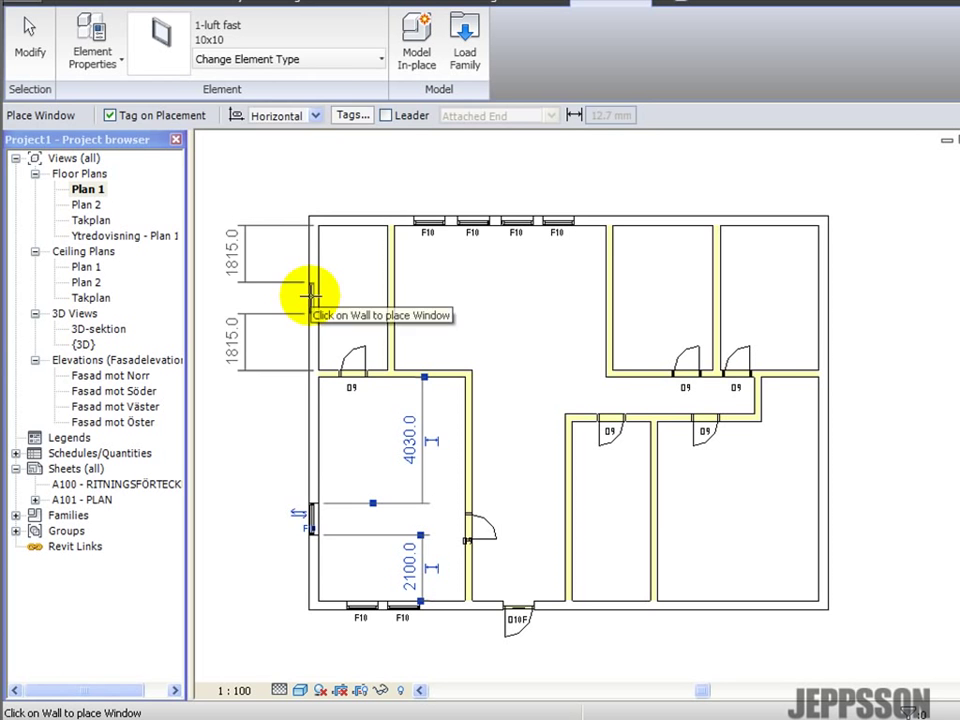
pyautogui.click(311, 293)
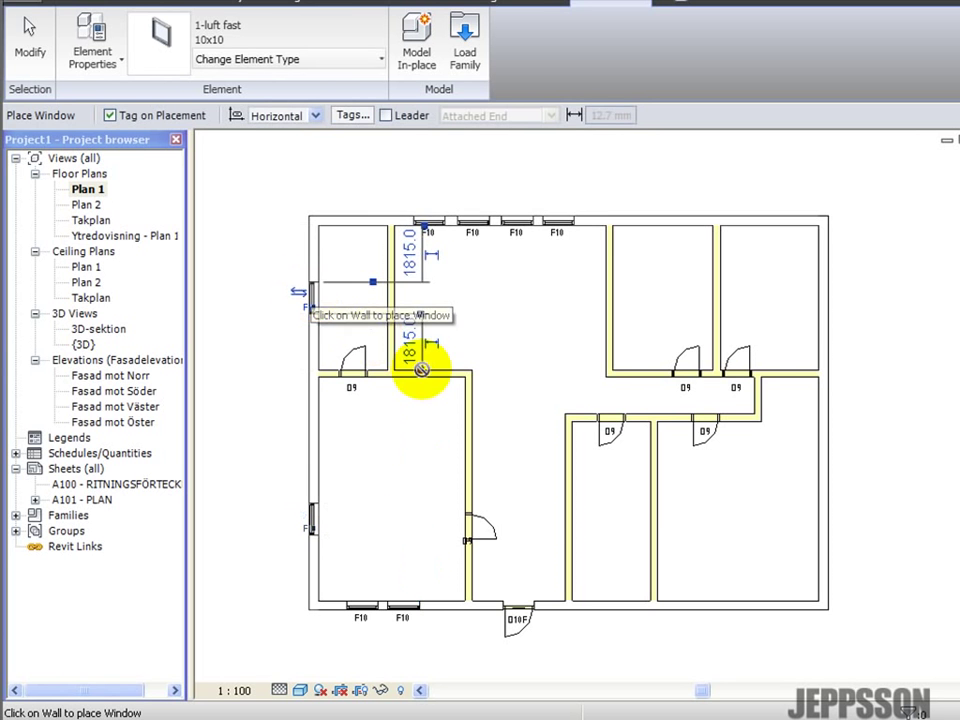
pyautogui.click(612, 604)
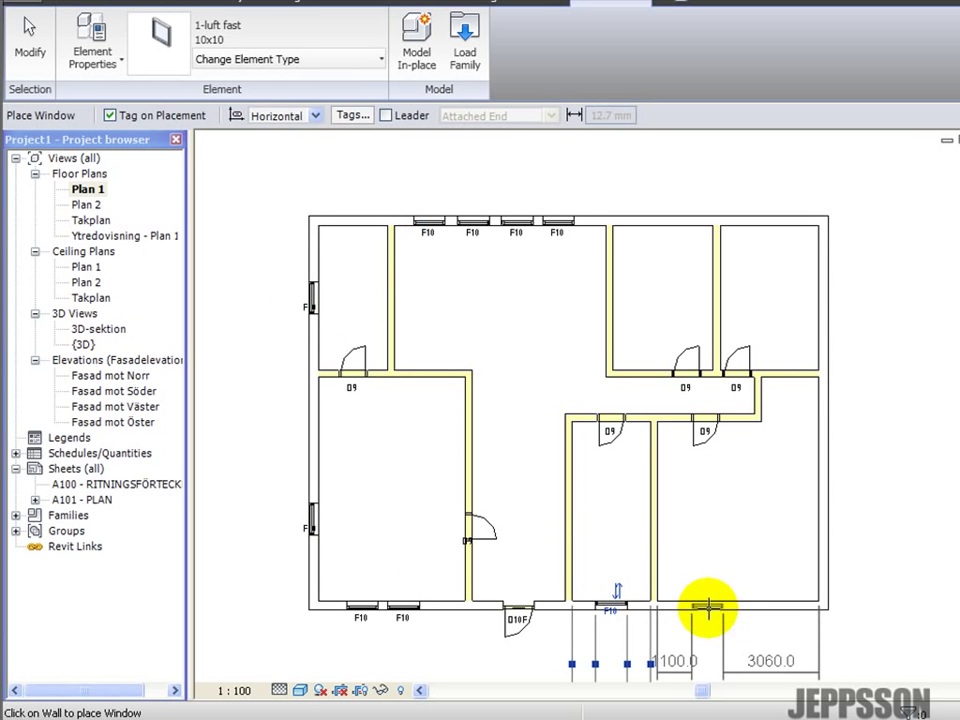
pyautogui.click(711, 607)
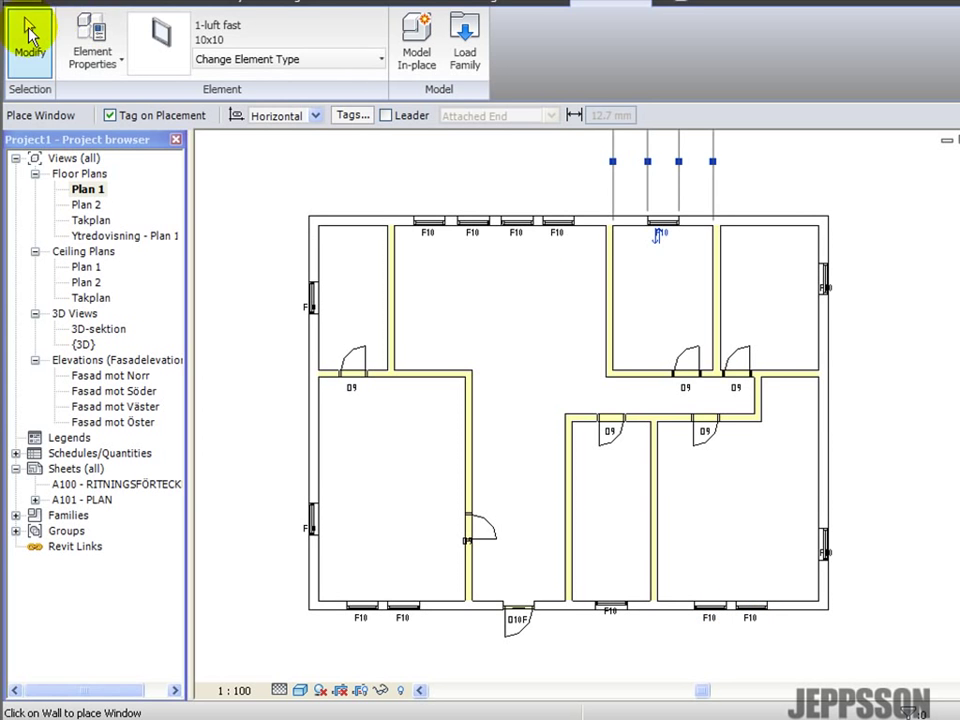
pyautogui.click(28, 30)
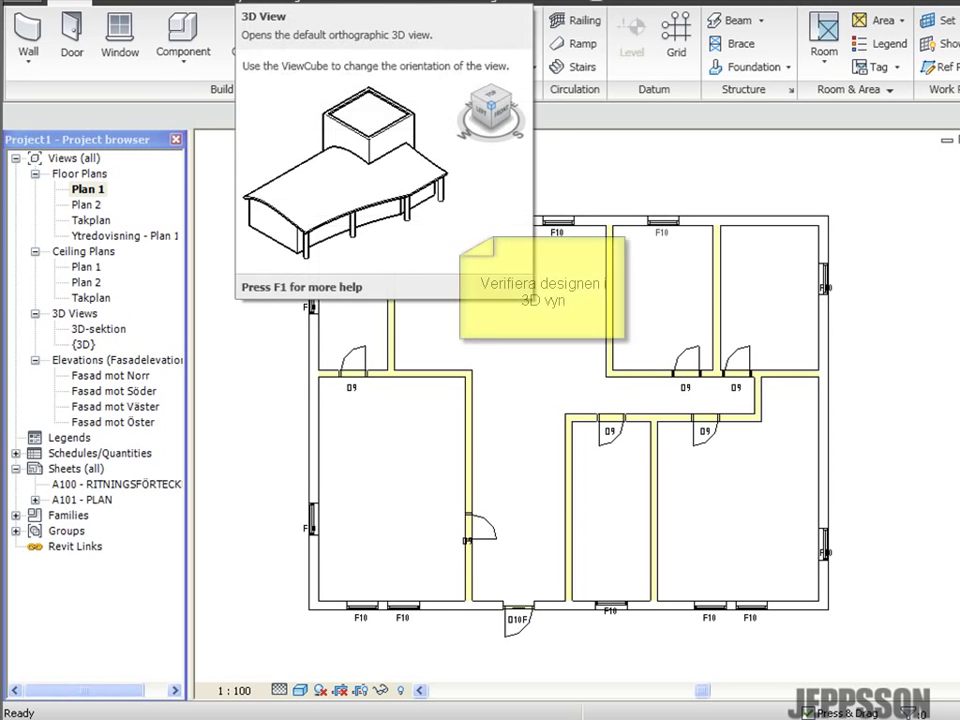
pyautogui.doubleClick(86, 345)
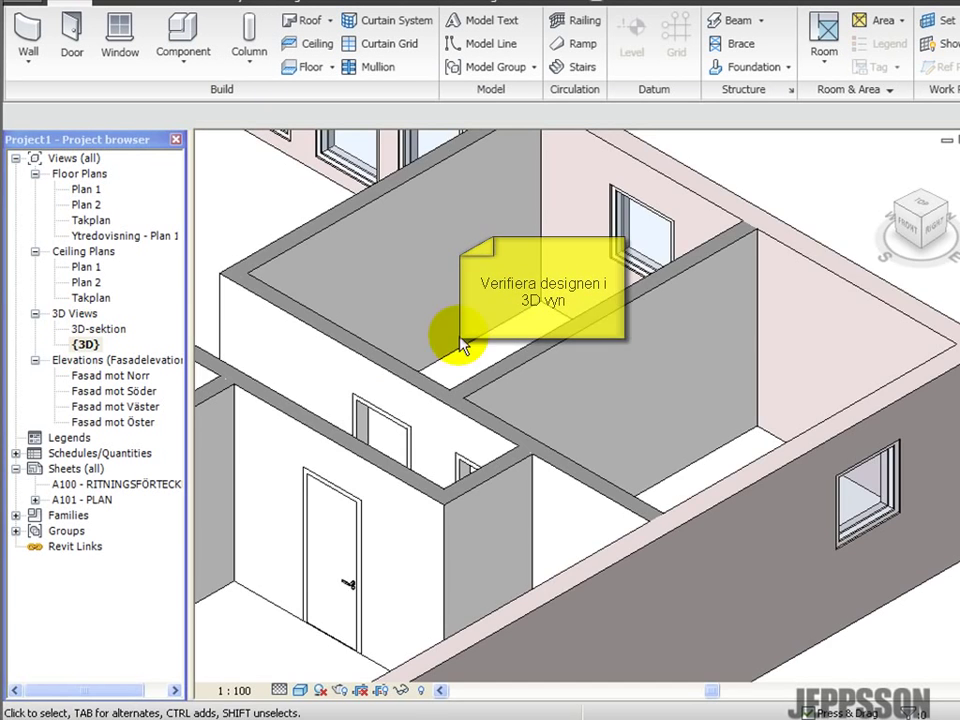
pyautogui.scroll(-5, 459, 345)
pyautogui.moveTo(437, 339); pyautogui.dragTo(520, 368, button='middle')
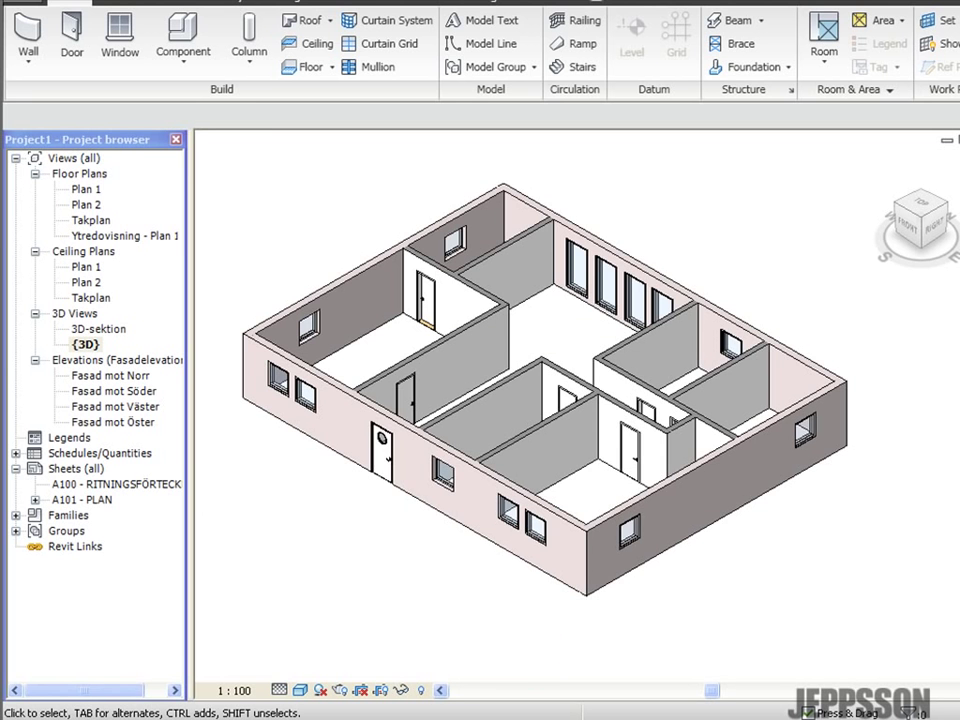
pyautogui.doubleClick(80, 190)
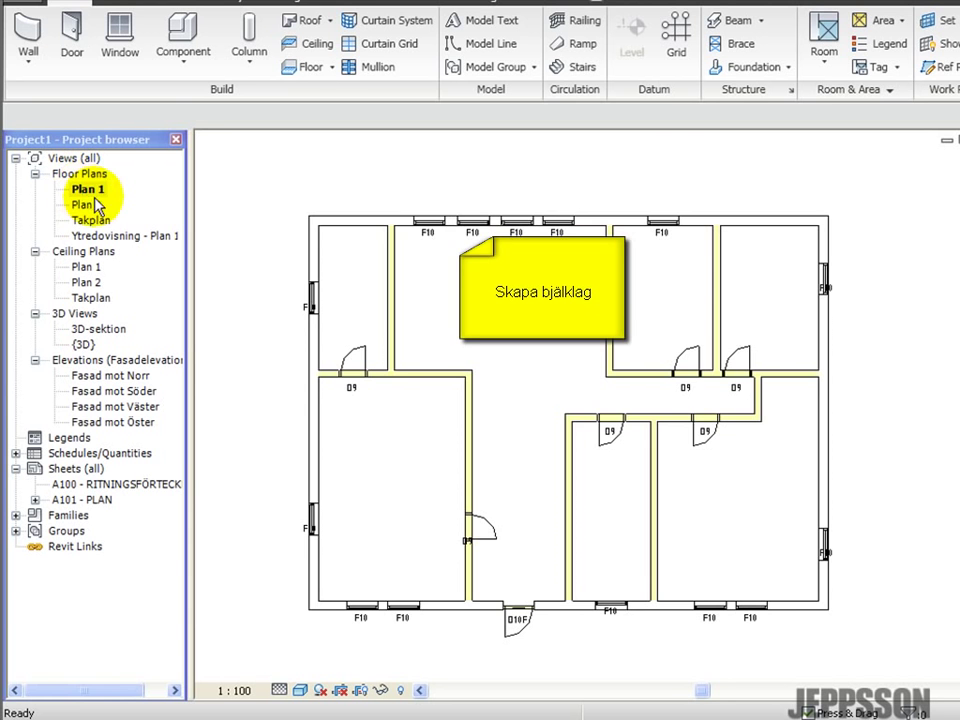
# Start a new floor boundary sketch on Plan 1 from the Floor dropdown
pyautogui.click(334, 68)
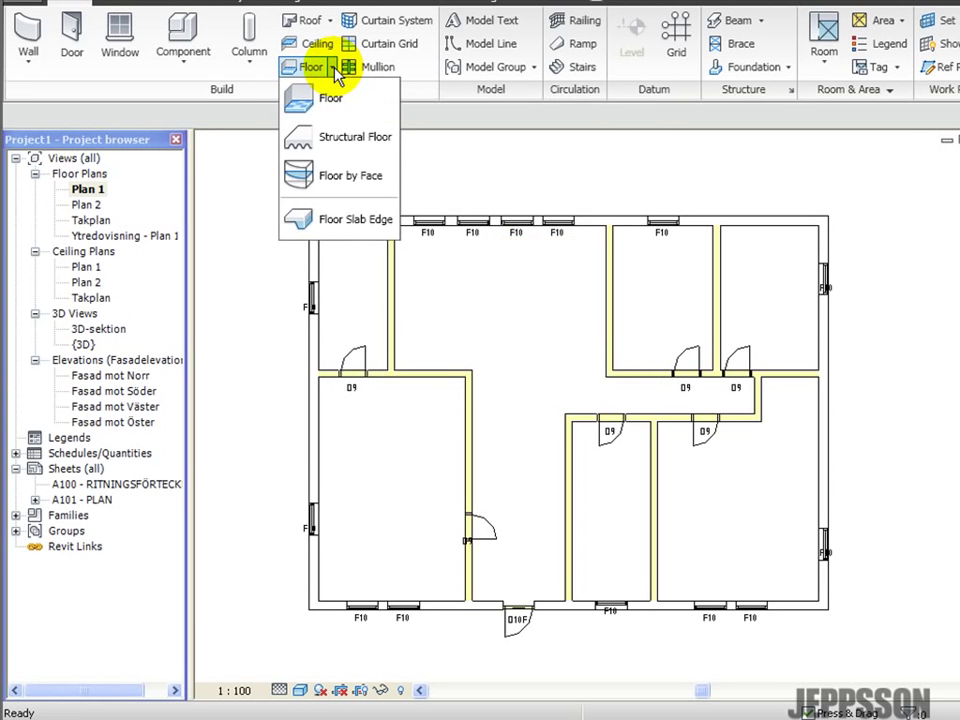
pyautogui.click(327, 95)
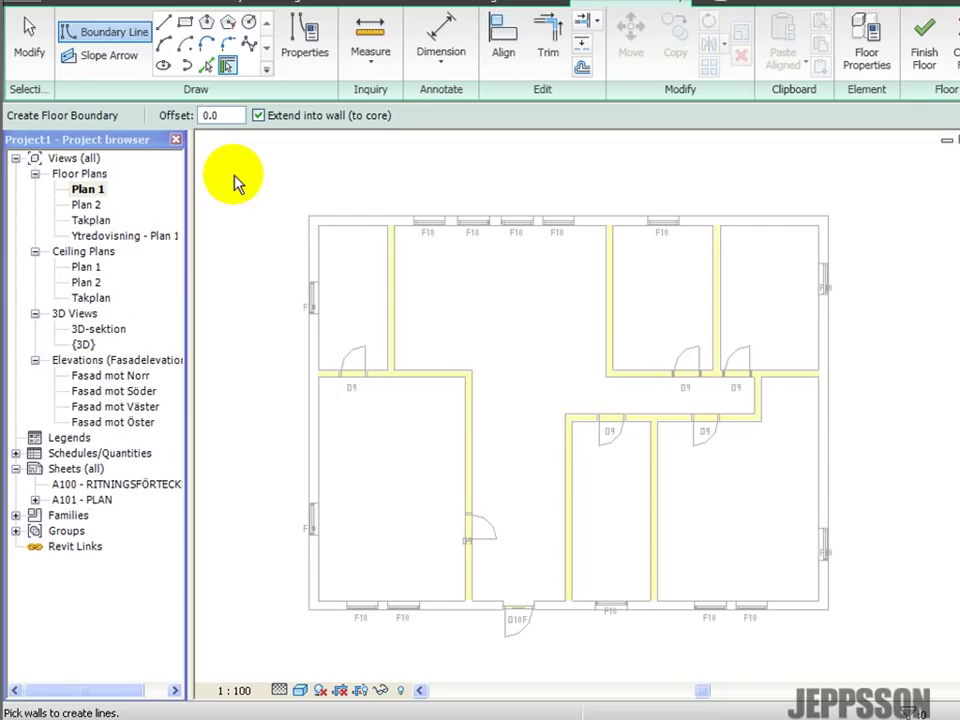
# Pick the left and right exterior walls as floor boundary lines
pyautogui.click(305, 358)
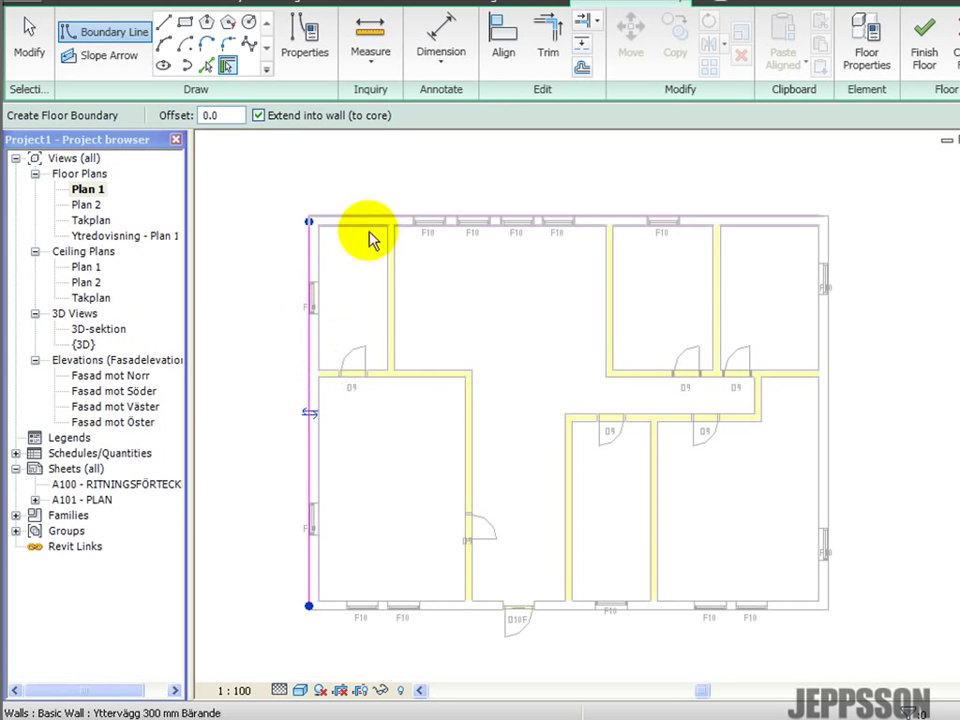
pyautogui.click(831, 340)
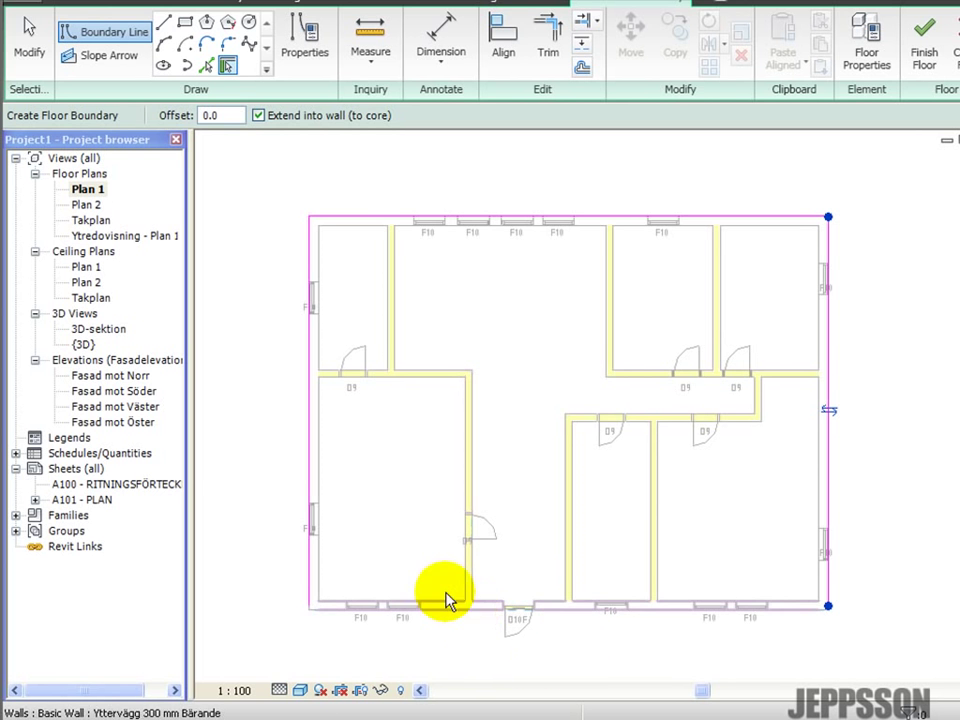
pyautogui.click(166, 24)
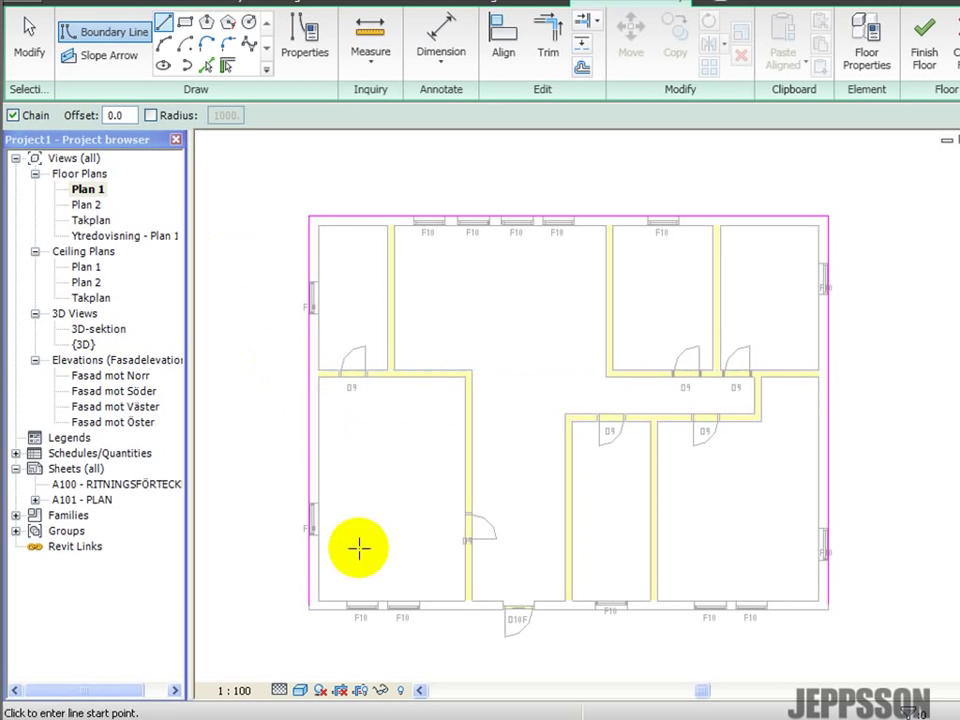
# Sketch the bottom boundary with a 2000-deep, 3090-wide projection around the entrance
pyautogui.click(309, 608)
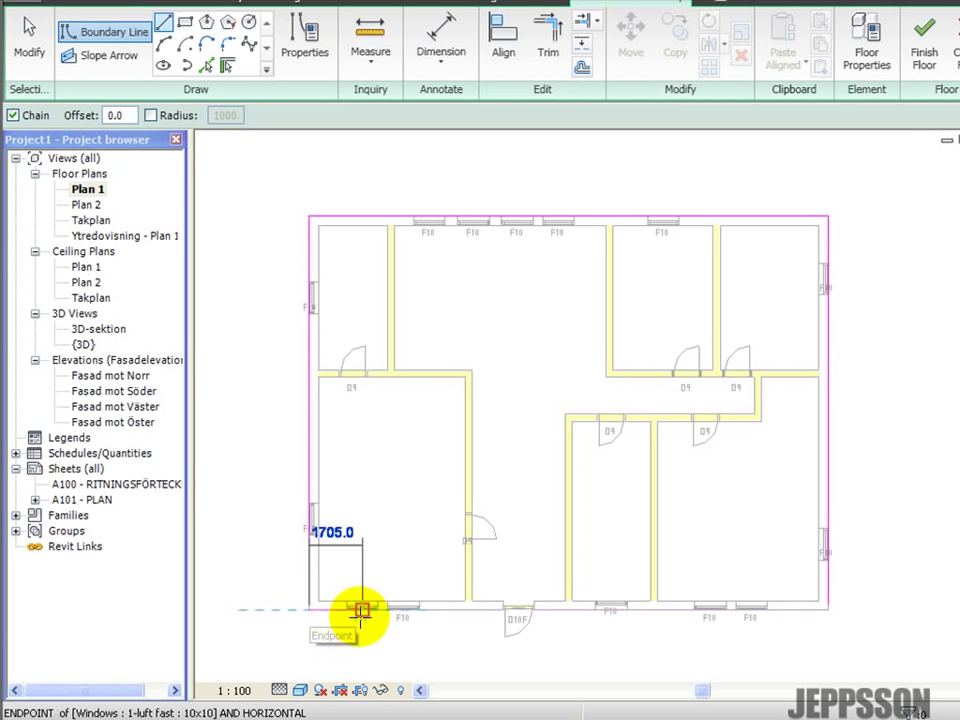
pyautogui.click(469, 609)
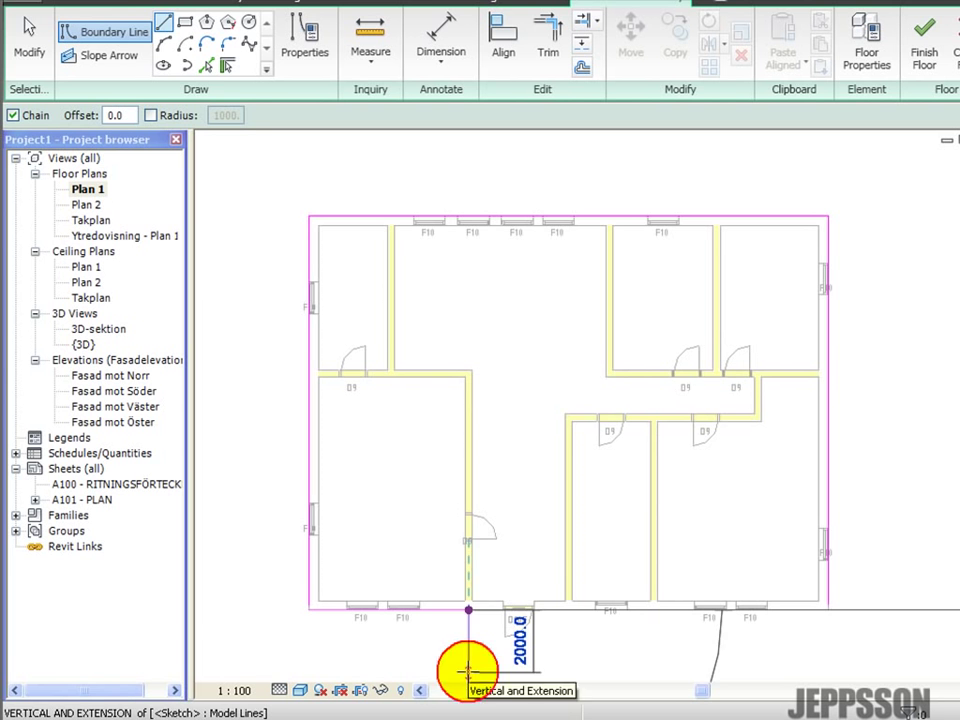
pyautogui.click(468, 671)
pyautogui.click(565, 670)
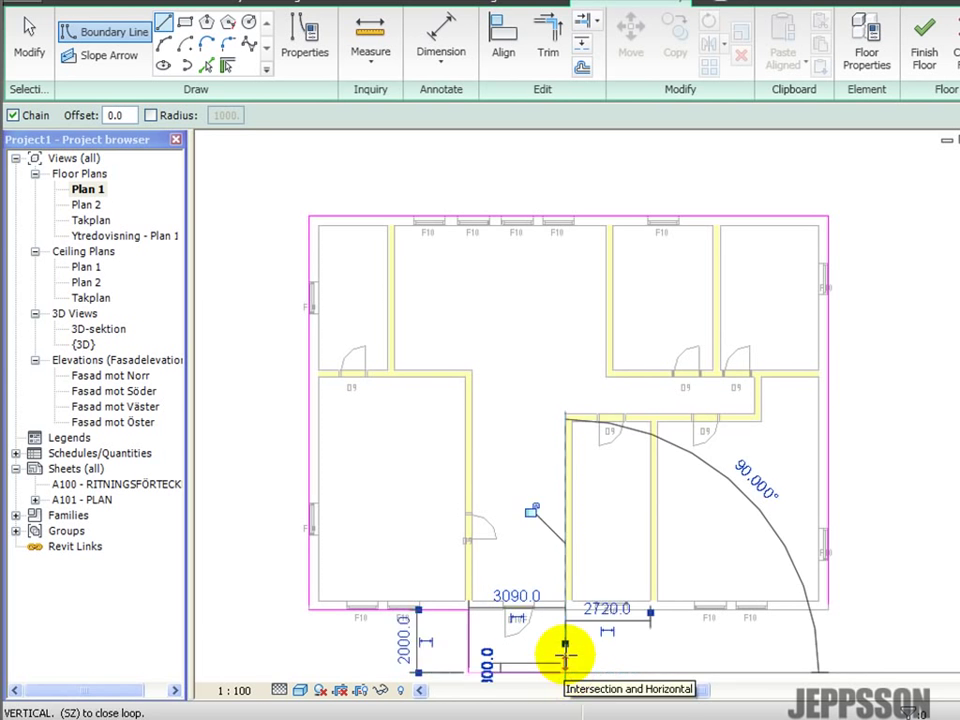
pyautogui.click(565, 610)
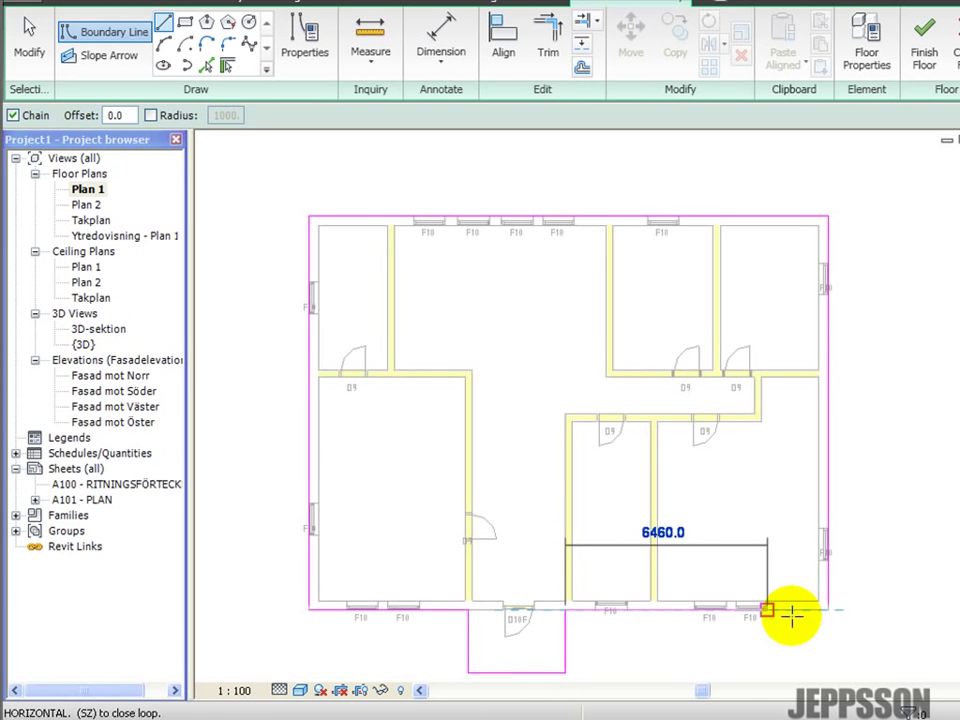
pyautogui.click(828, 610)
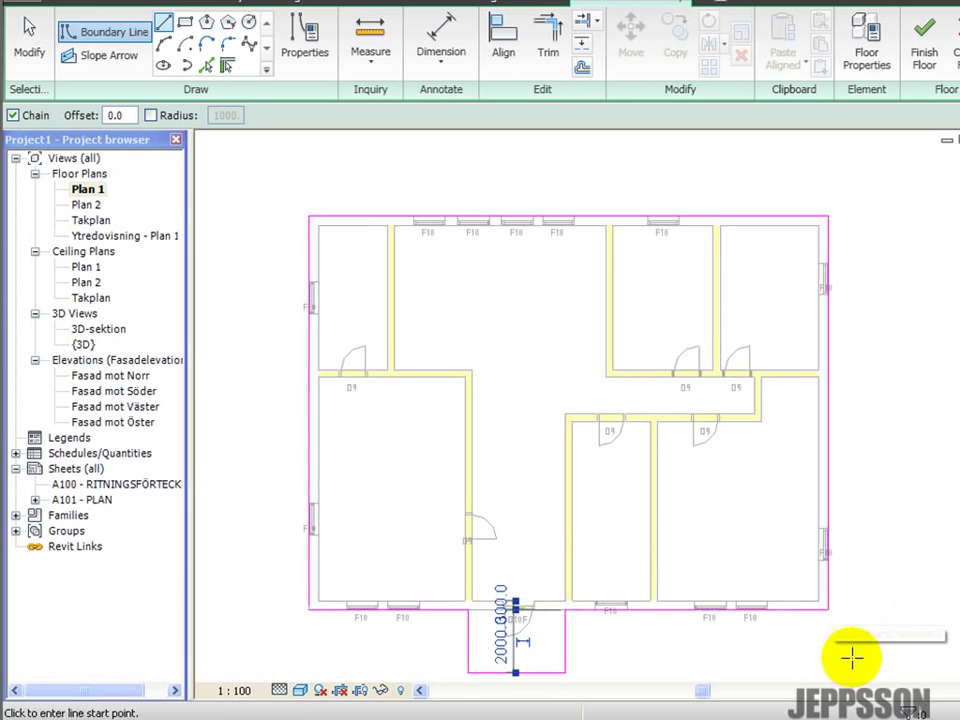
pyautogui.scroll(5, 785, 645)
pyautogui.scroll(2, 773, 636)
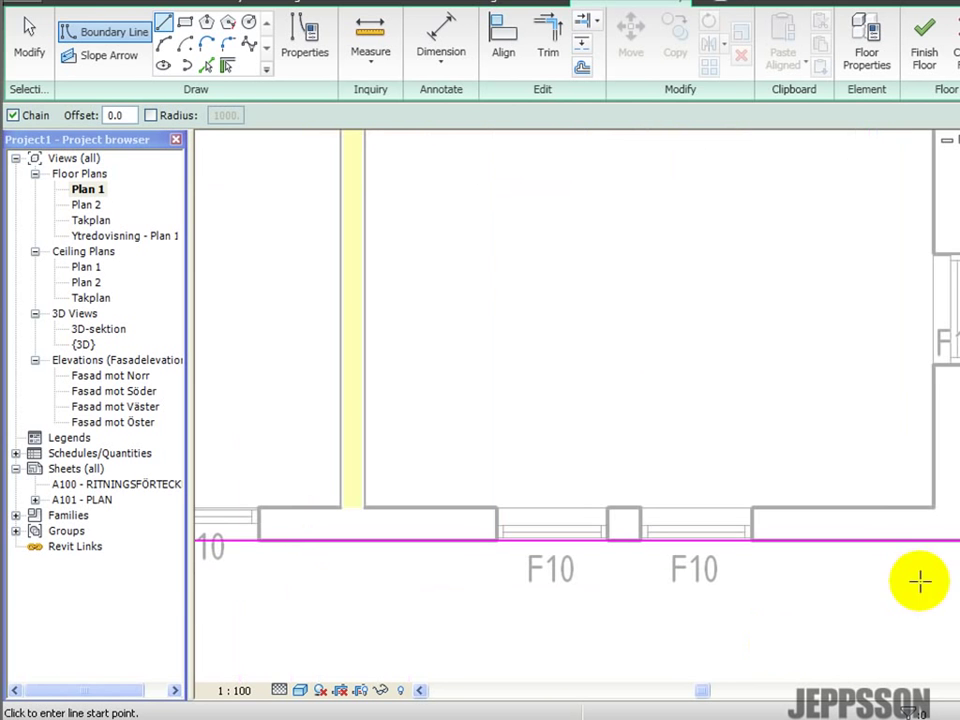
# Drag the boundary line end to close the bottom-left corner, then view the whole sketch
pyautogui.click(27, 35)
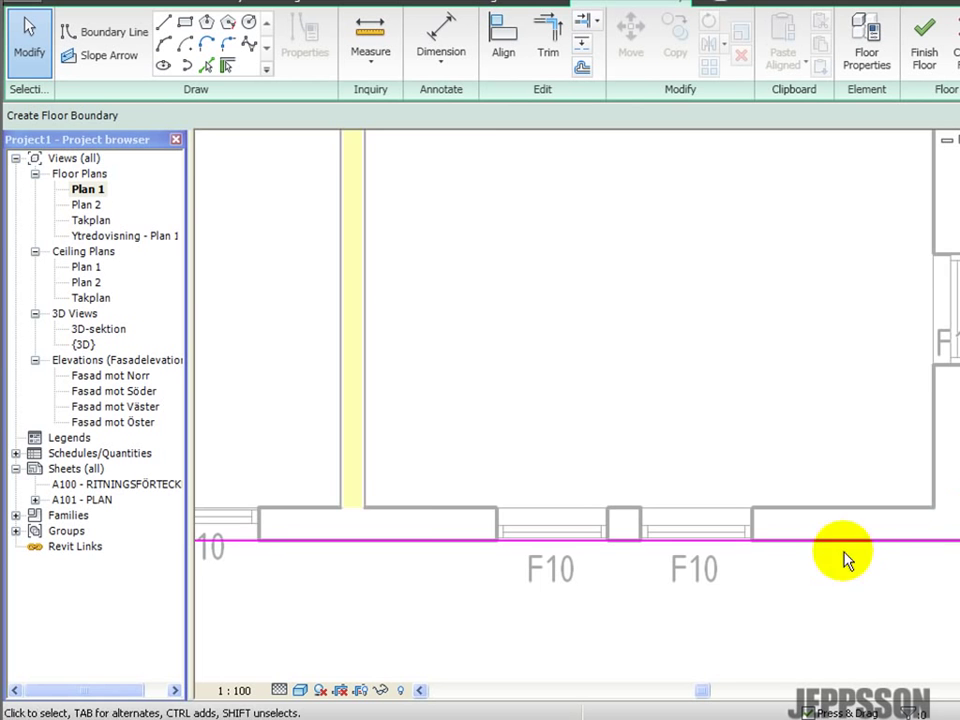
pyautogui.scroll(-2, 297, 470)
pyautogui.moveTo(300, 454); pyautogui.dragTo(401, 497, button='middle')
pyautogui.scroll(-2, 459, 521)
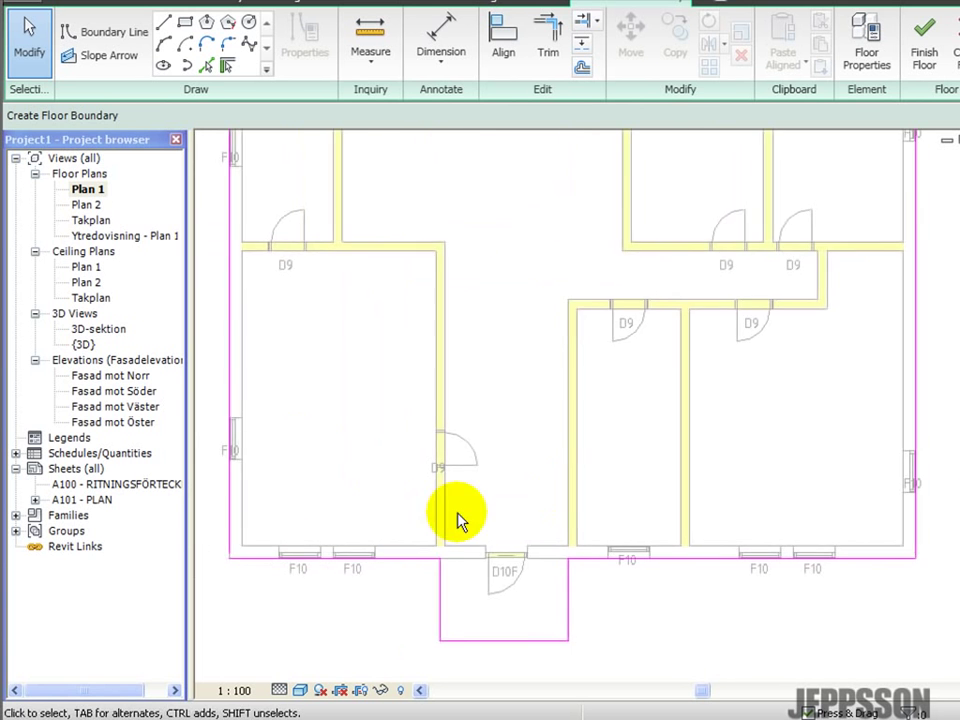
pyautogui.click(251, 545)
pyautogui.scroll(4, 251, 545)
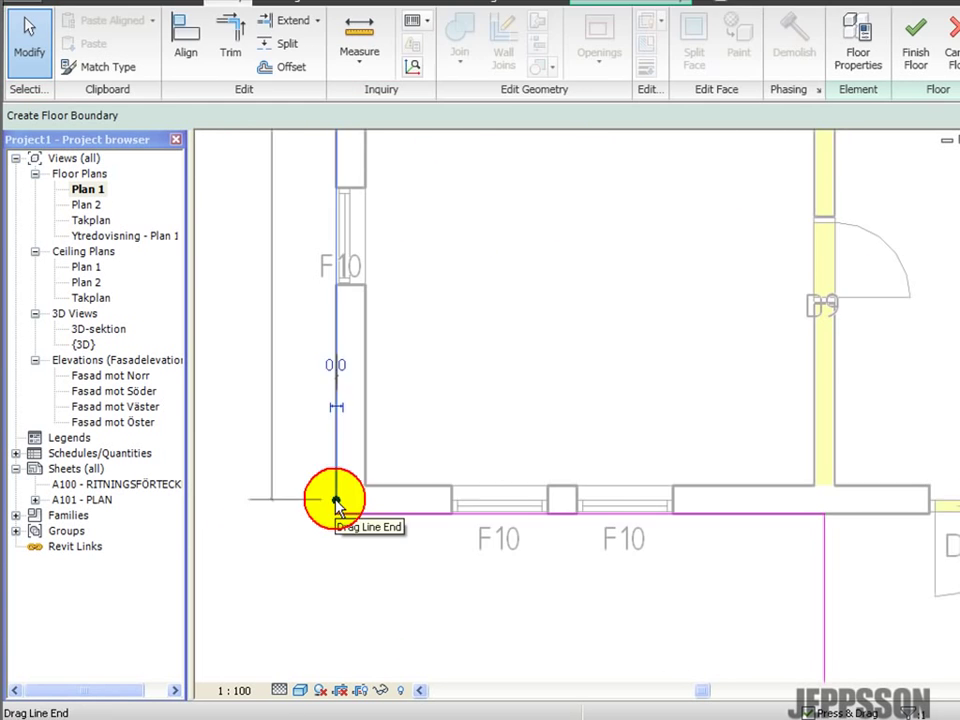
pyautogui.moveTo(336, 506); pyautogui.dragTo(337, 512)
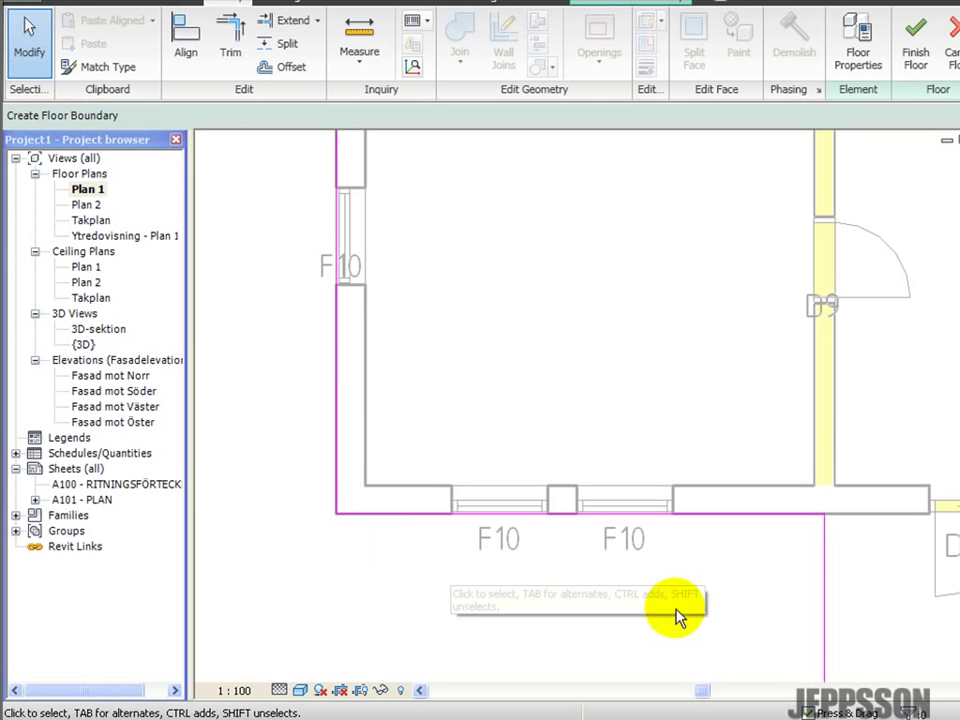
pyautogui.moveTo(677, 617); pyautogui.dragTo(613, 549, button='middle')
pyautogui.scroll(-2, 628, 536)
pyautogui.scroll(-2, 628, 536)
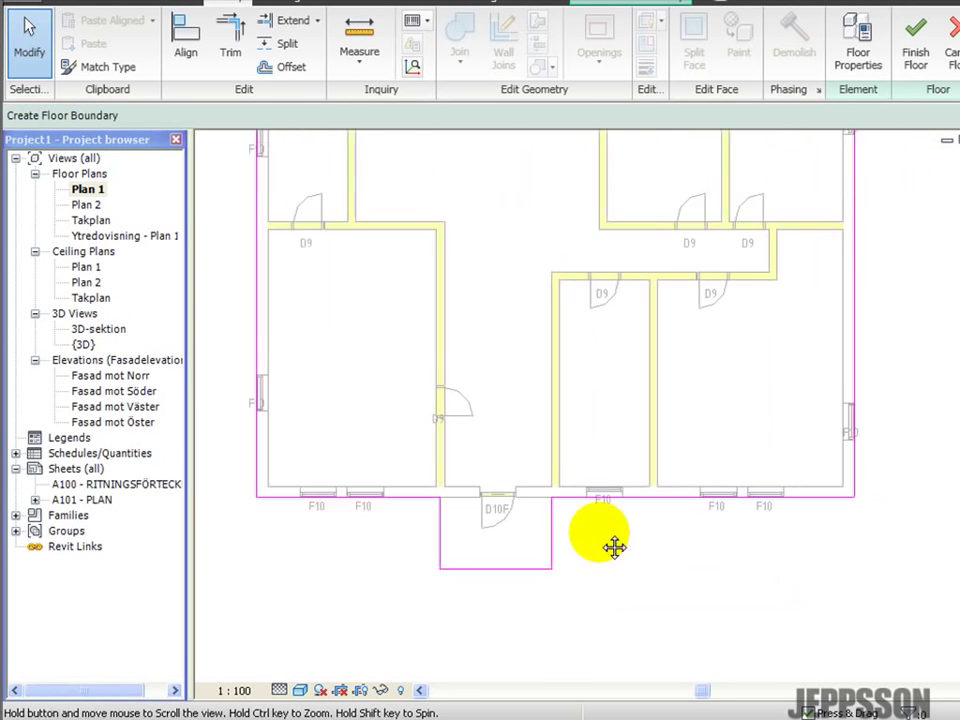
pyautogui.scroll(-2, 625, 555)
pyautogui.moveTo(640, 500); pyautogui.dragTo(658, 529, button='middle')
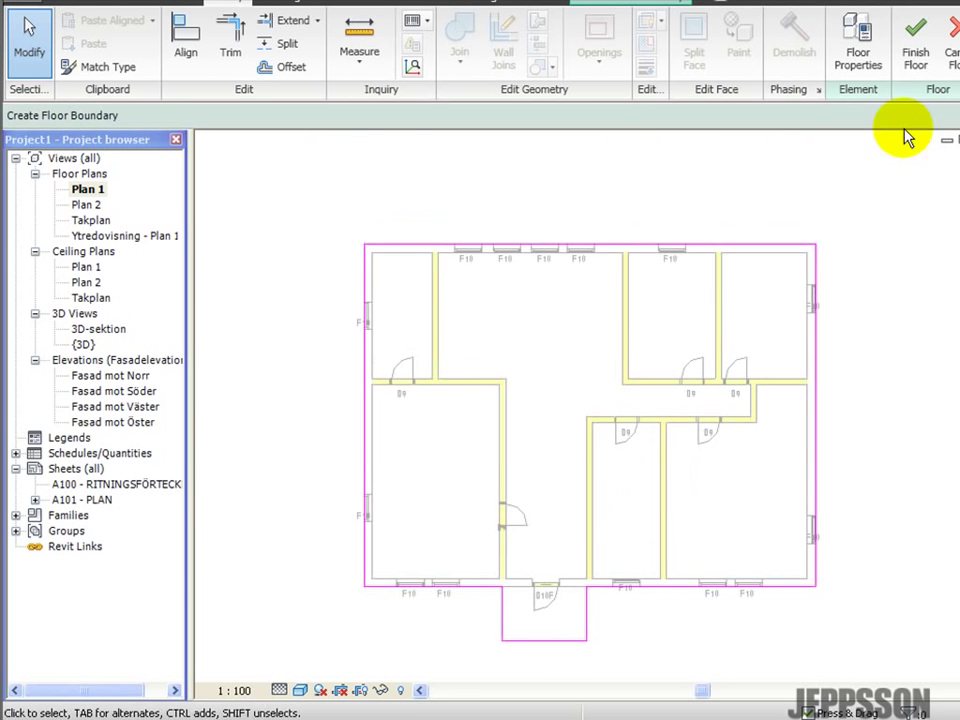
# Finish the Bjälklag 300 mm floor, check it in {3D}, and return to Plan 1
pyautogui.click(916, 55)
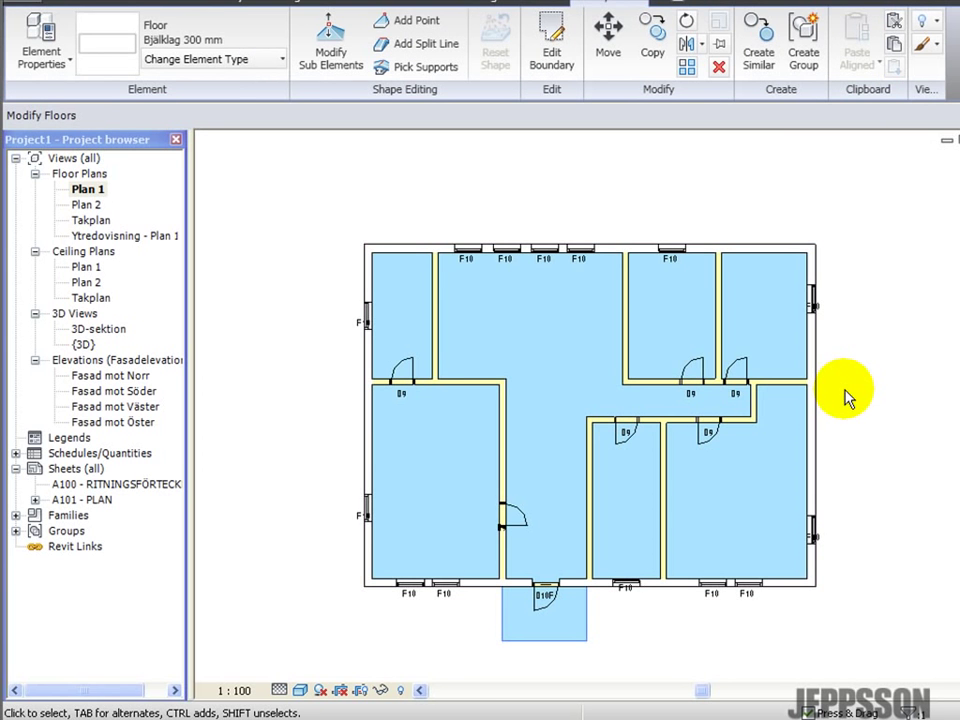
pyautogui.doubleClick(87, 345)
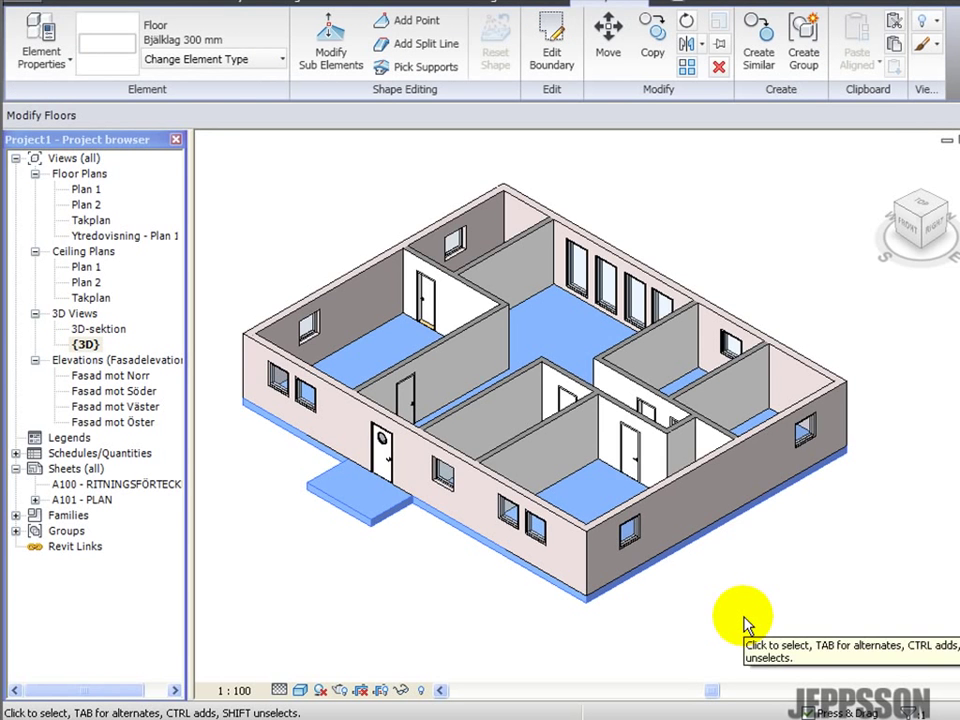
pyautogui.doubleClick(87, 190)
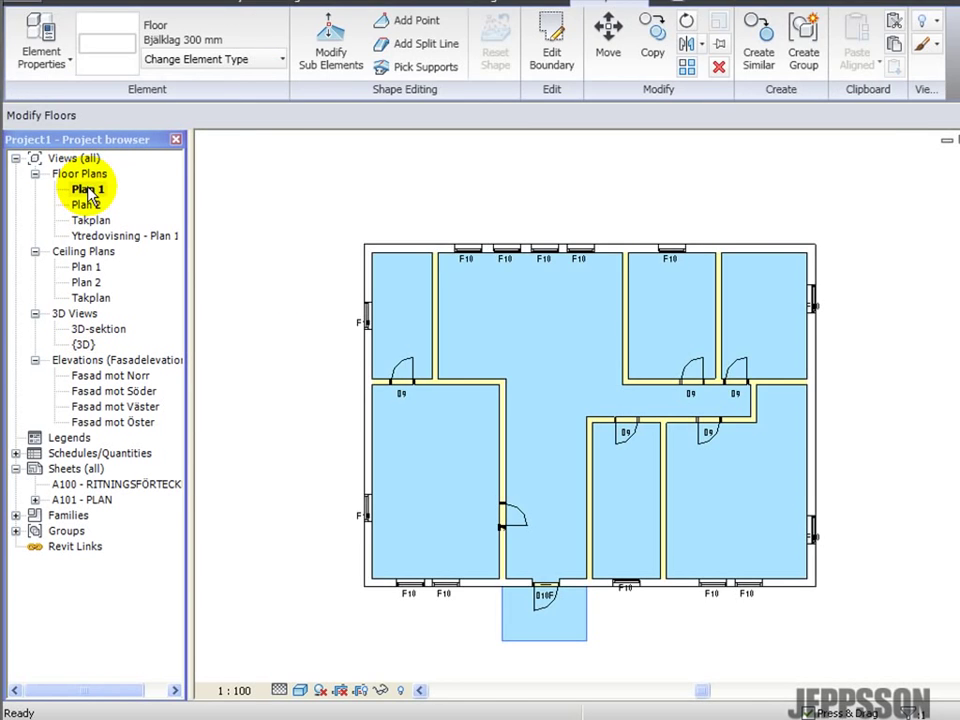
pyautogui.click(311, 203)
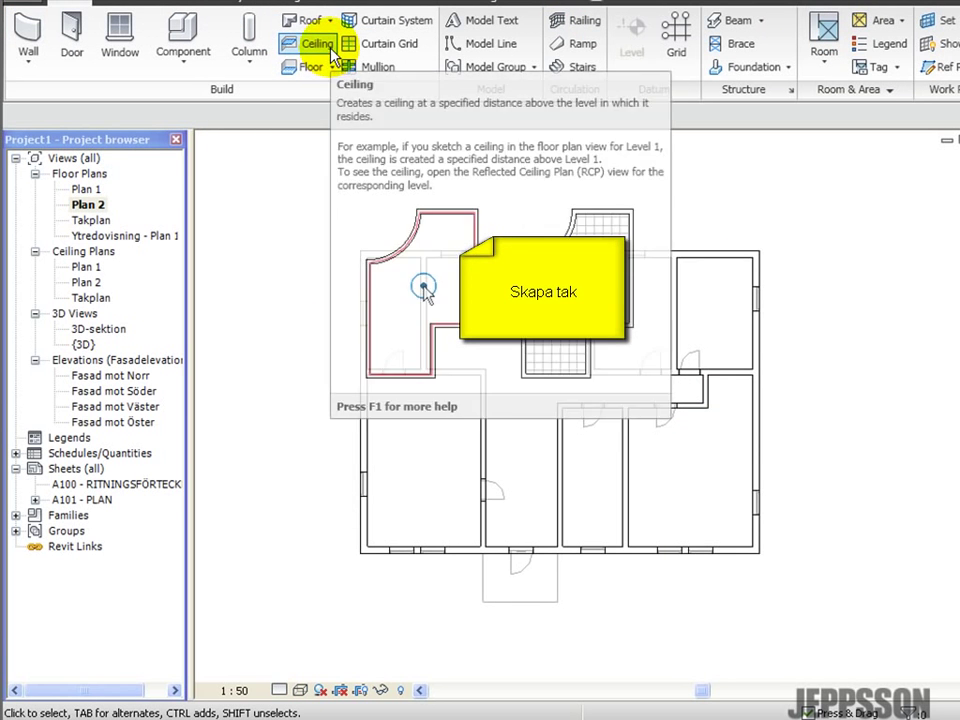
# Start a Roof By Footprint sketch on Plan 2 with a 250.0 overhang and slope defined
pyautogui.click(329, 22)
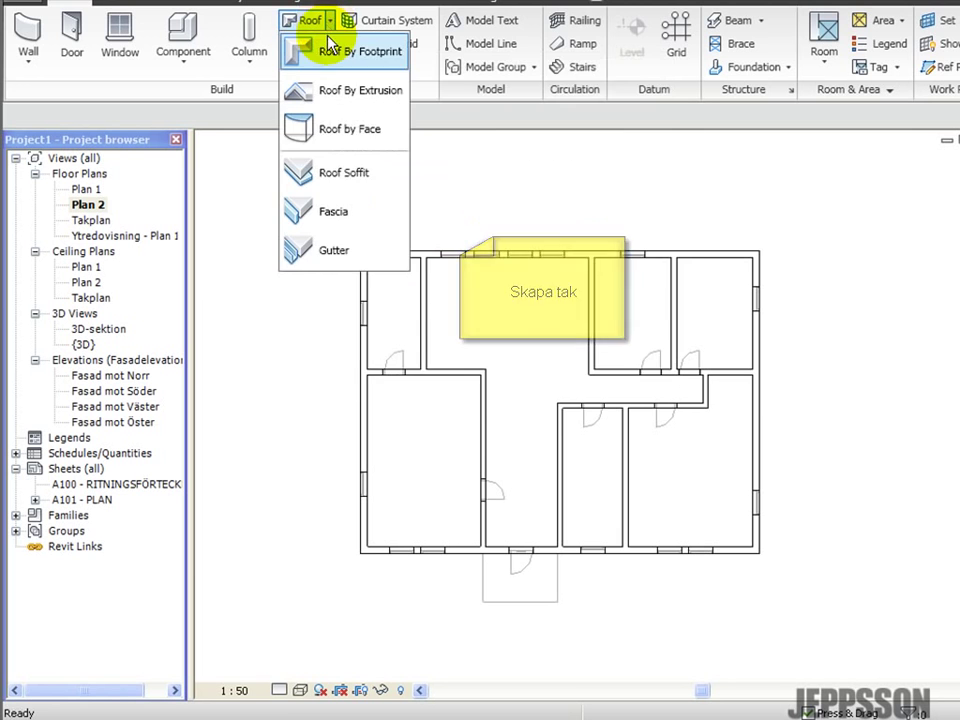
pyautogui.click(327, 48)
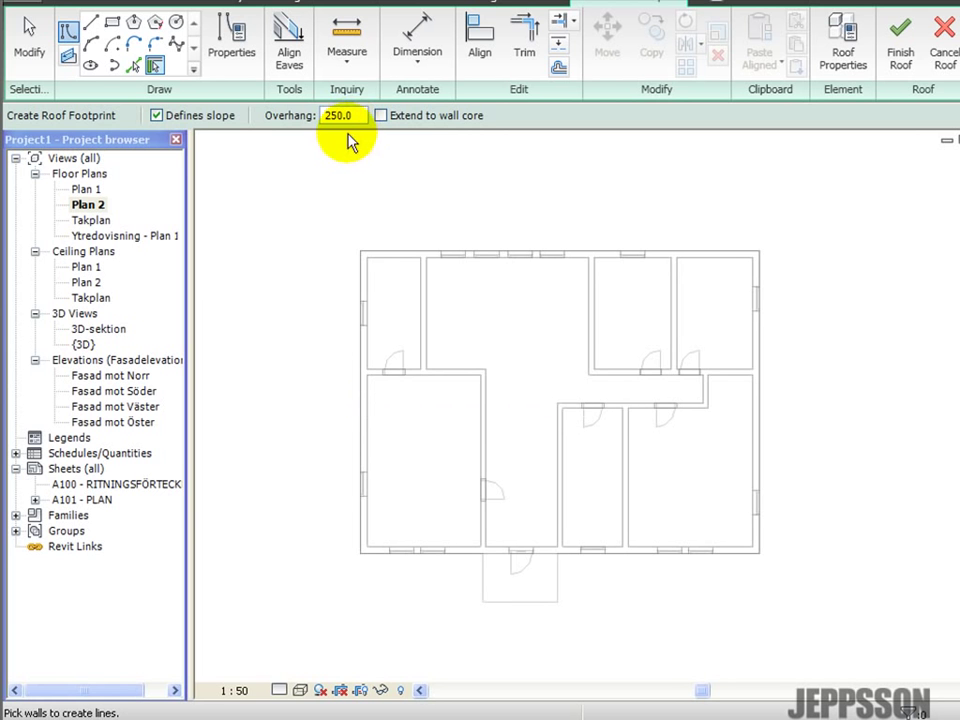
# Pick the left, top, right and bottom exterior walls as 30.00° sloped roof footprint lines
pyautogui.click(352, 350)
pyautogui.click(352, 350)
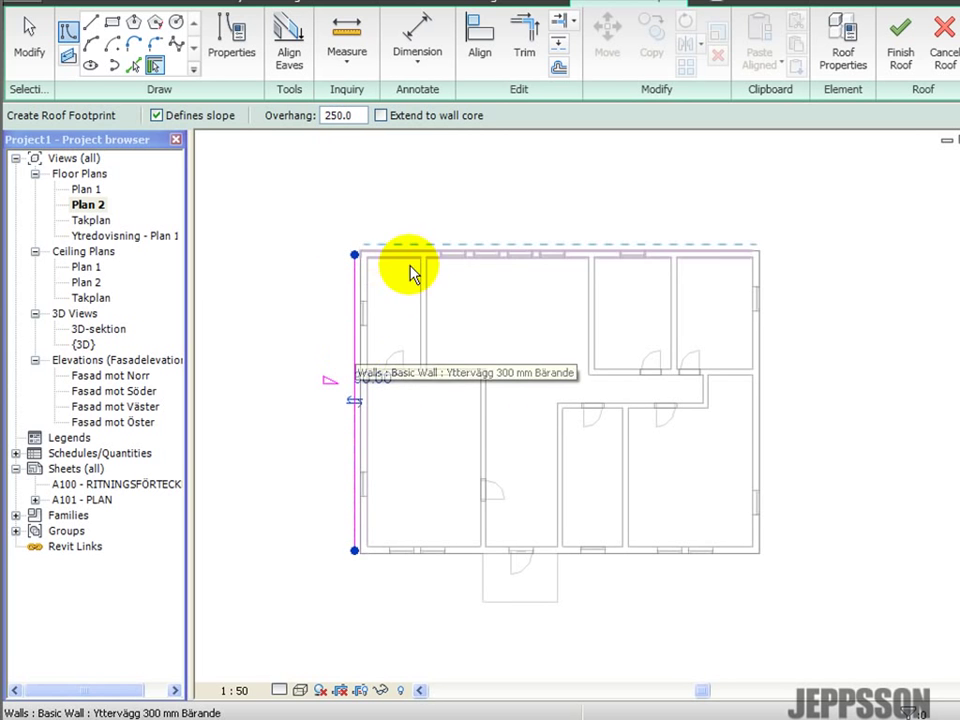
pyautogui.click(415, 262)
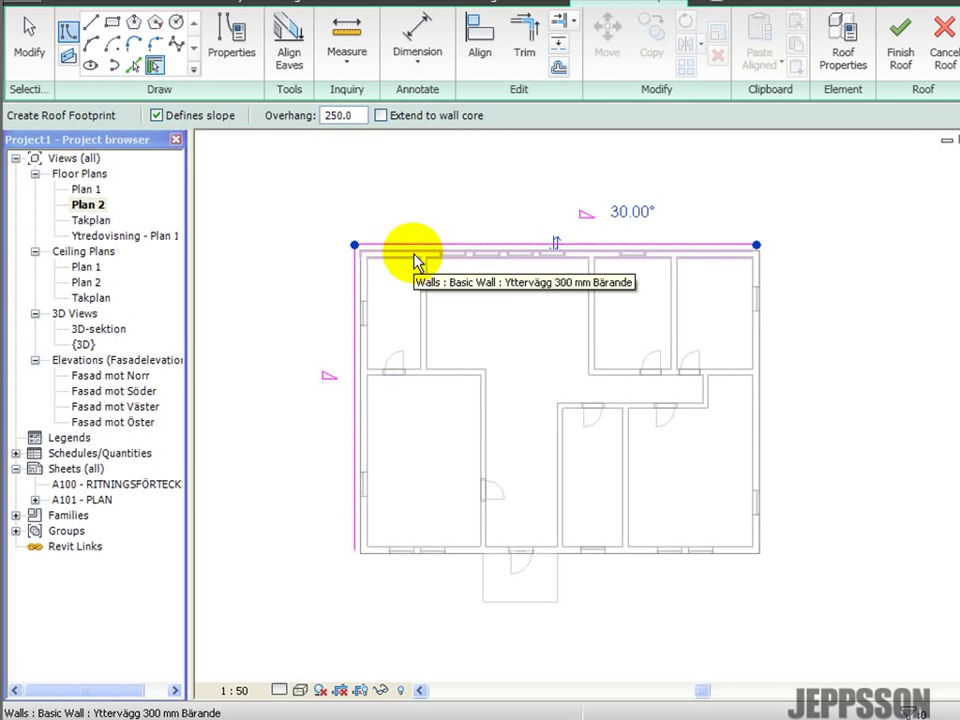
pyautogui.click(764, 329)
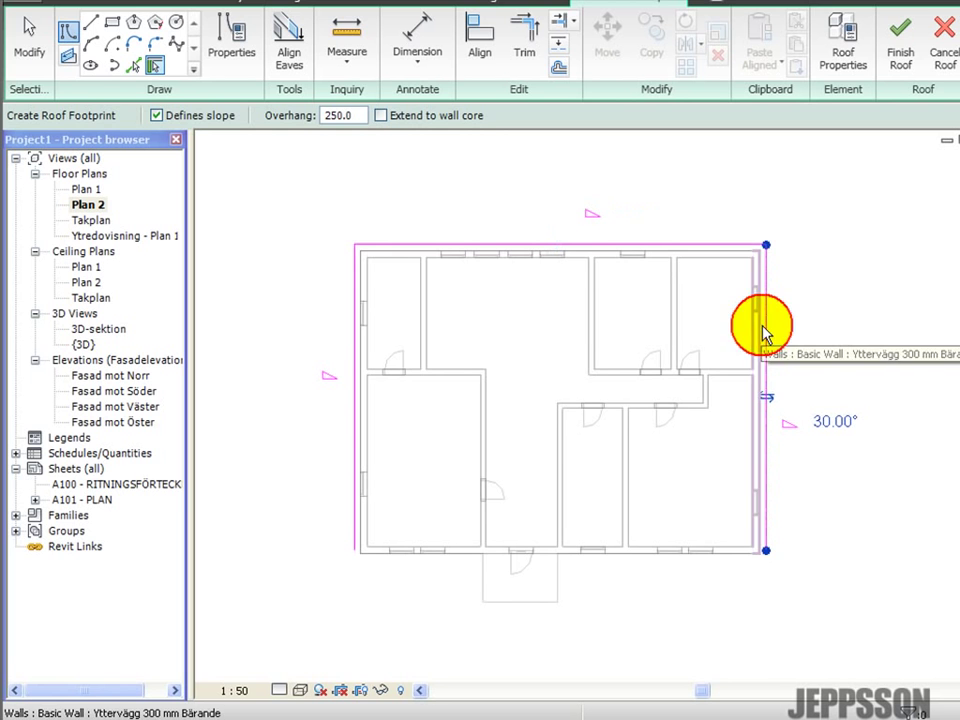
pyautogui.click(730, 569)
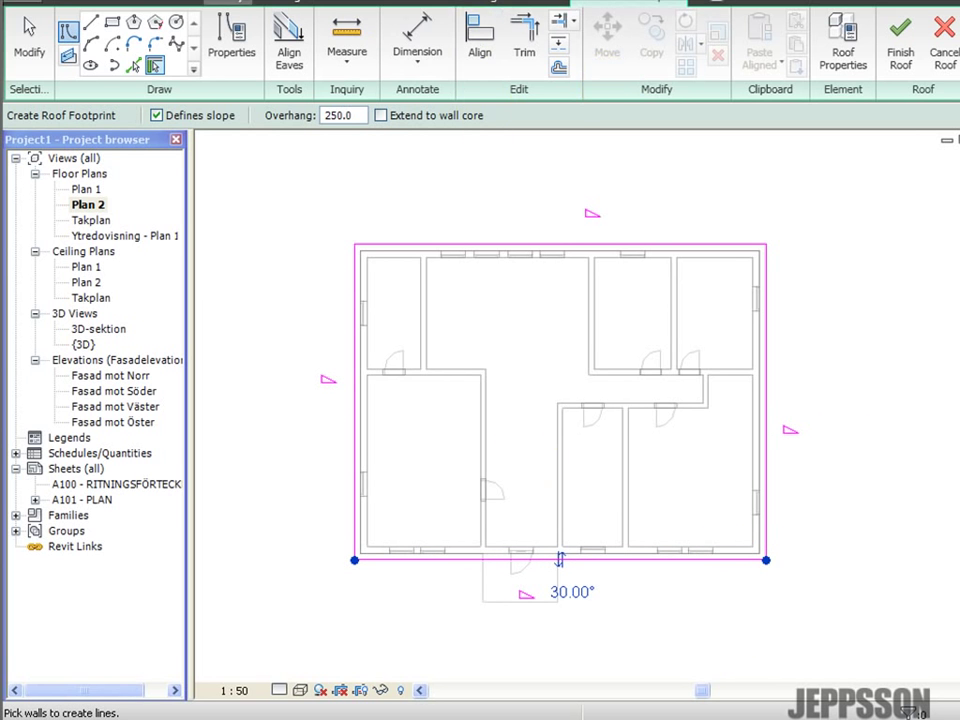
pyautogui.click(275, 1)
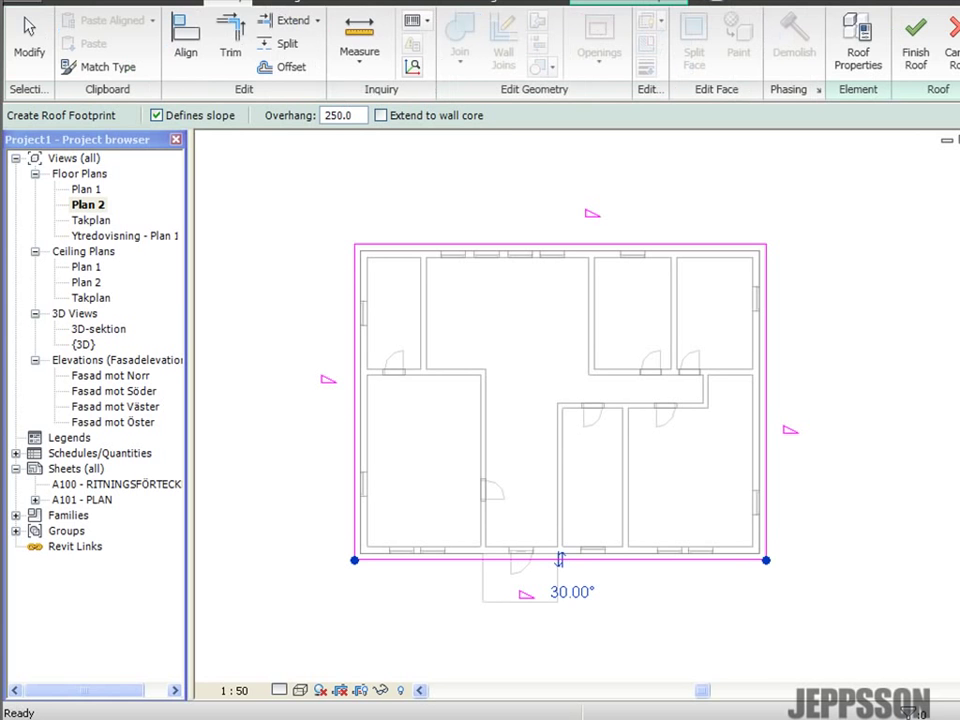
# Split the bottom roof line at both porch edges and delete the 3600 mm middle piece
pyautogui.click(286, 42)
pyautogui.scroll(3, 505, 575)
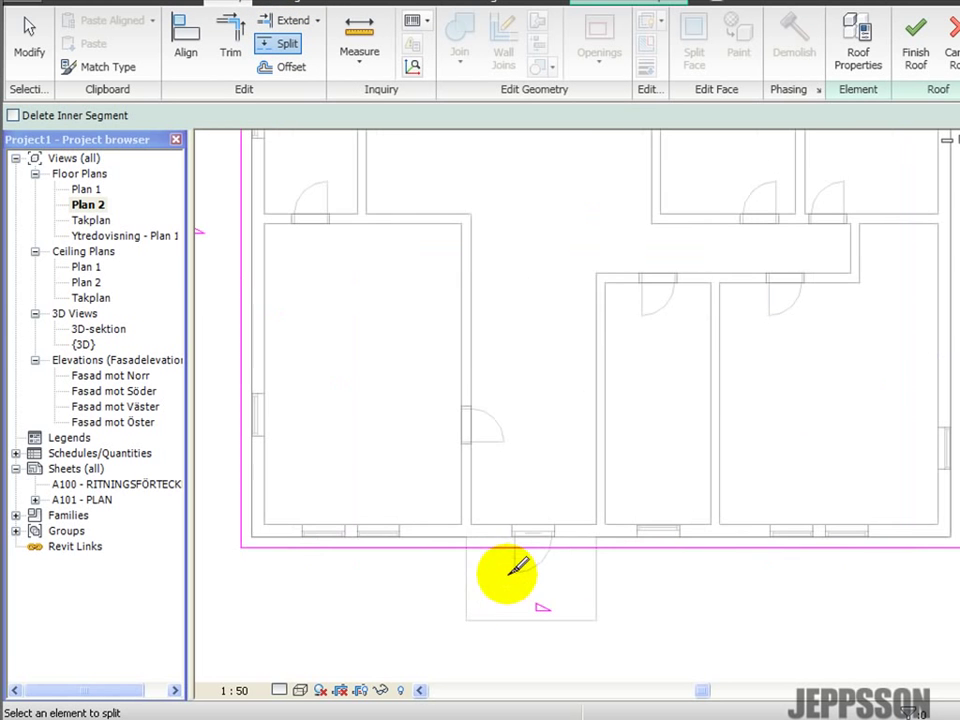
pyautogui.click(456, 547)
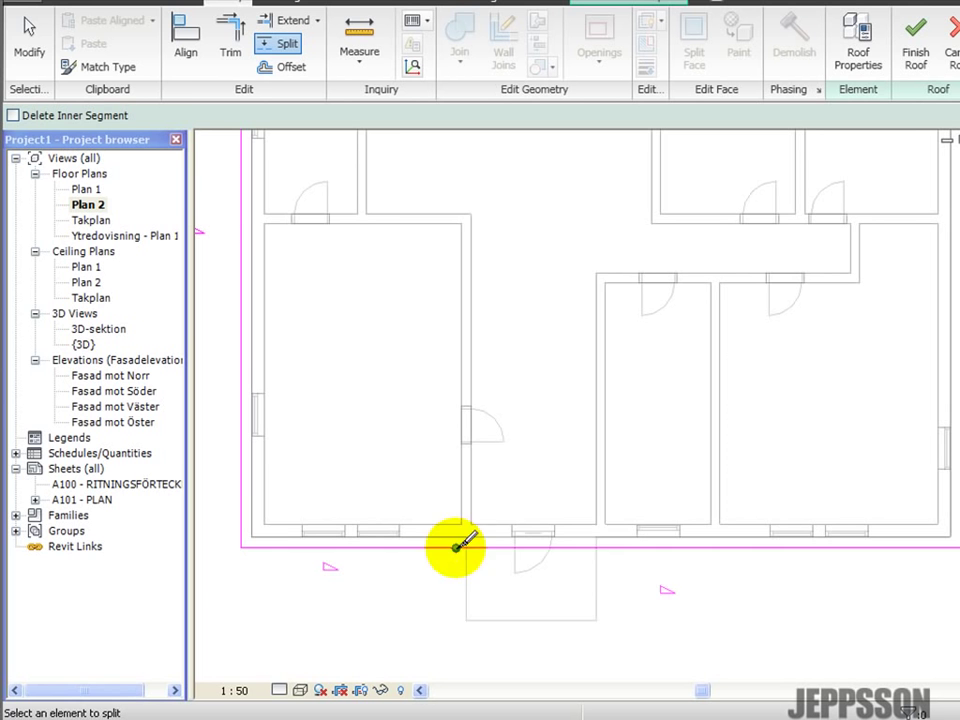
pyautogui.click(607, 547)
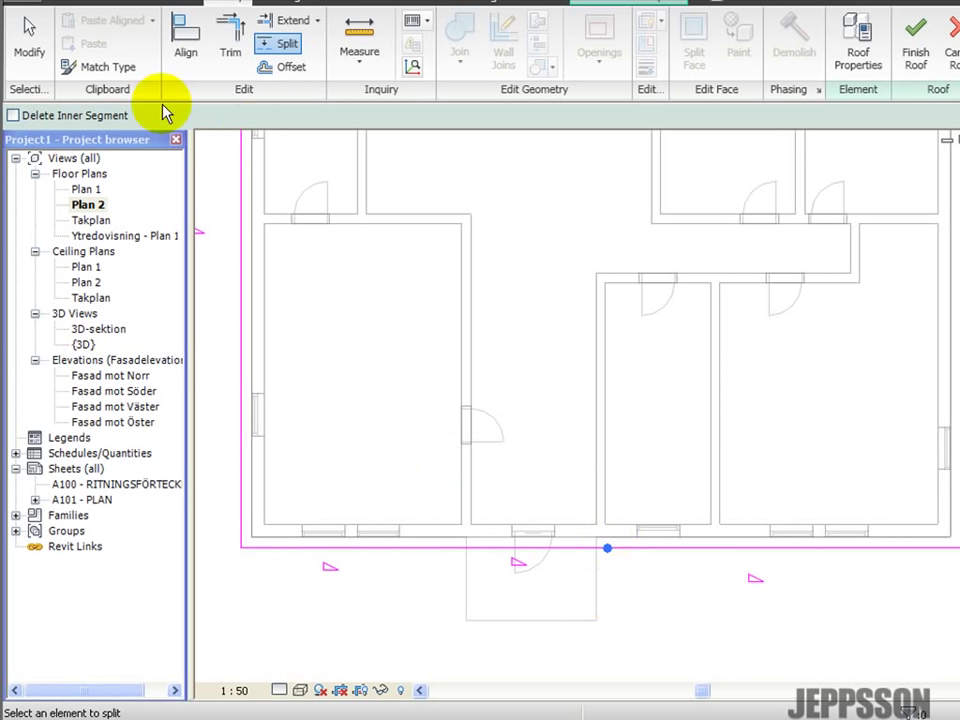
pyautogui.click(32, 55)
pyautogui.click(483, 549)
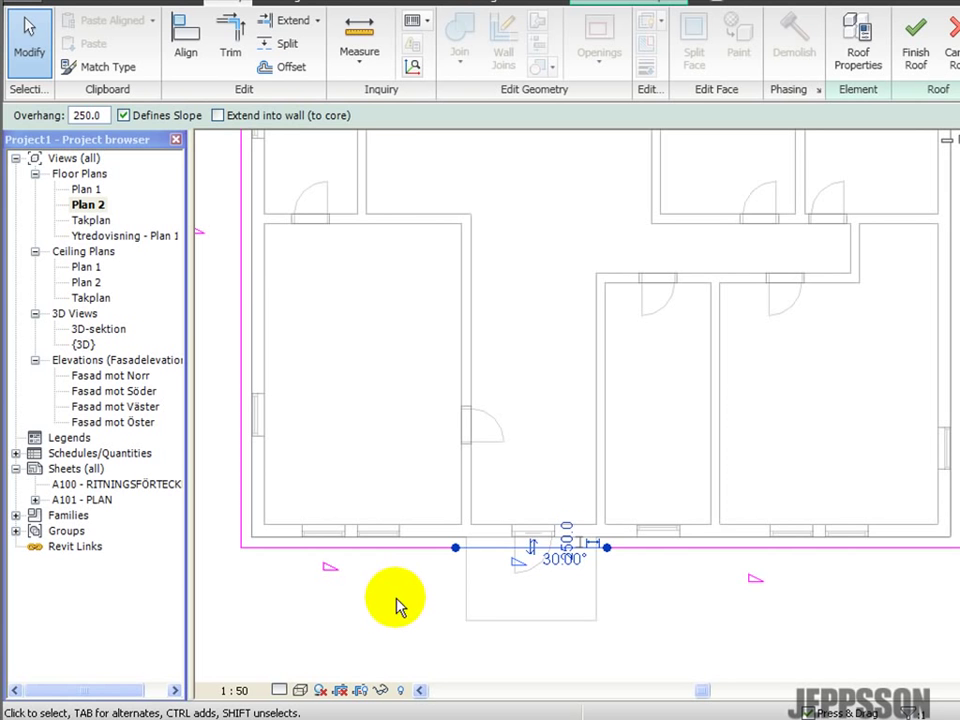
pyautogui.press('Delete')
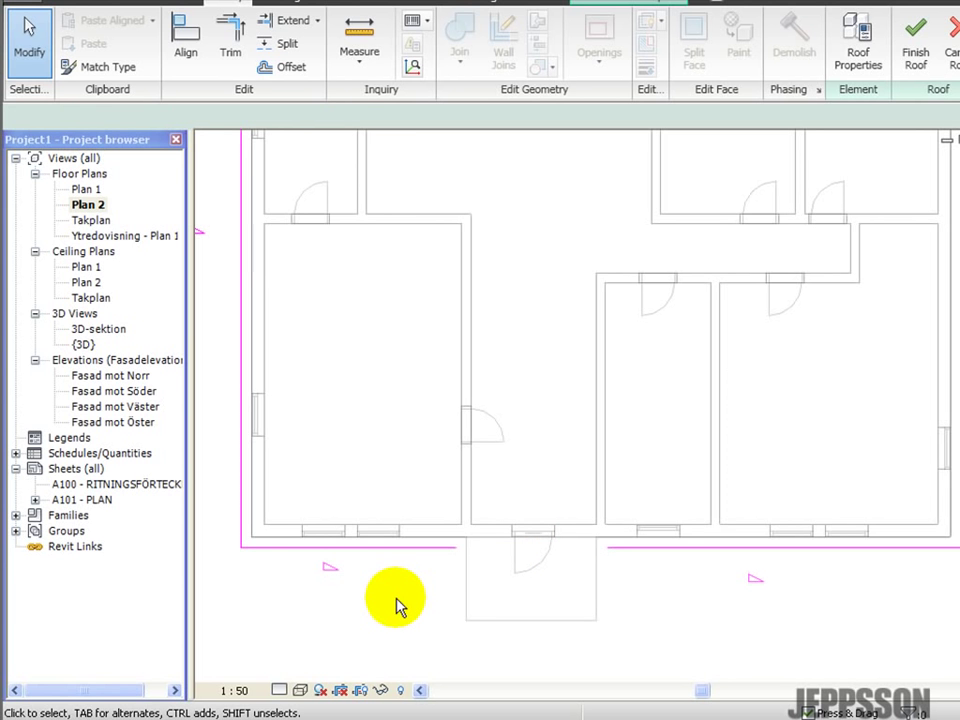
pyautogui.click(633, 8)
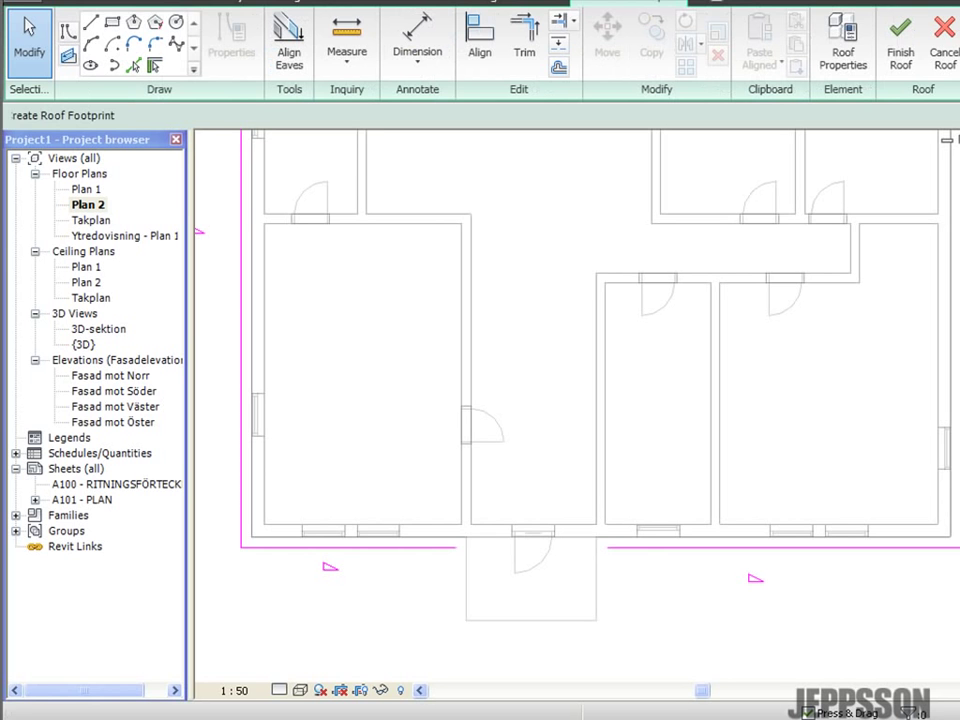
# Draw roof lines around the porch from the gap endpoints, with a 3600 front edge
pyautogui.click(242, 136)
pyautogui.click(90, 24)
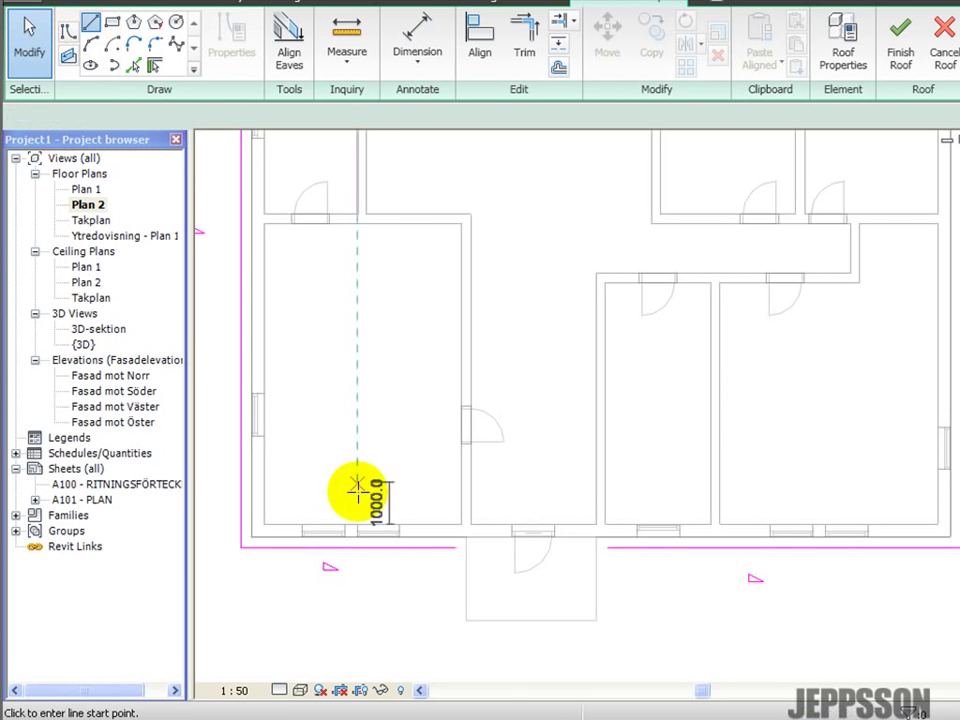
pyautogui.click(452, 548)
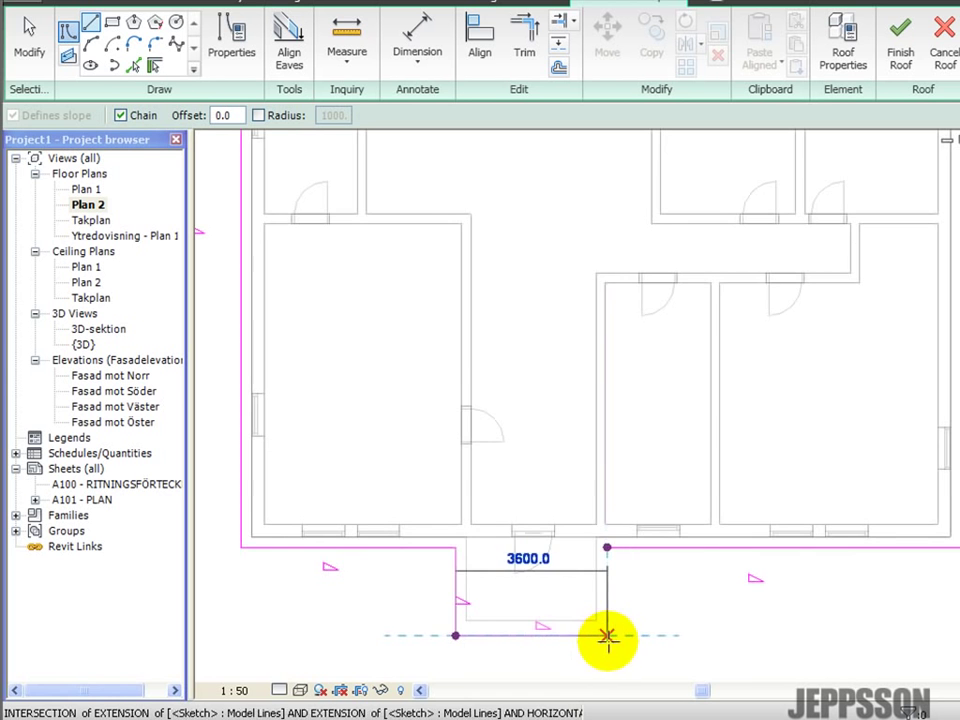
pyautogui.click(606, 636)
pyautogui.click(606, 547)
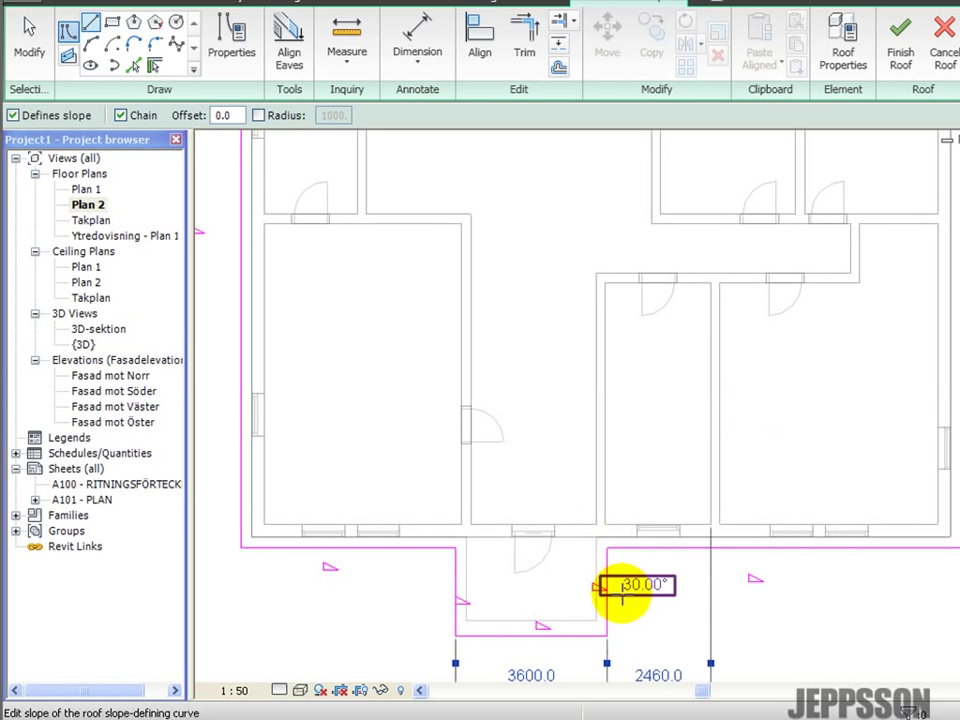
pyautogui.press('Escape')
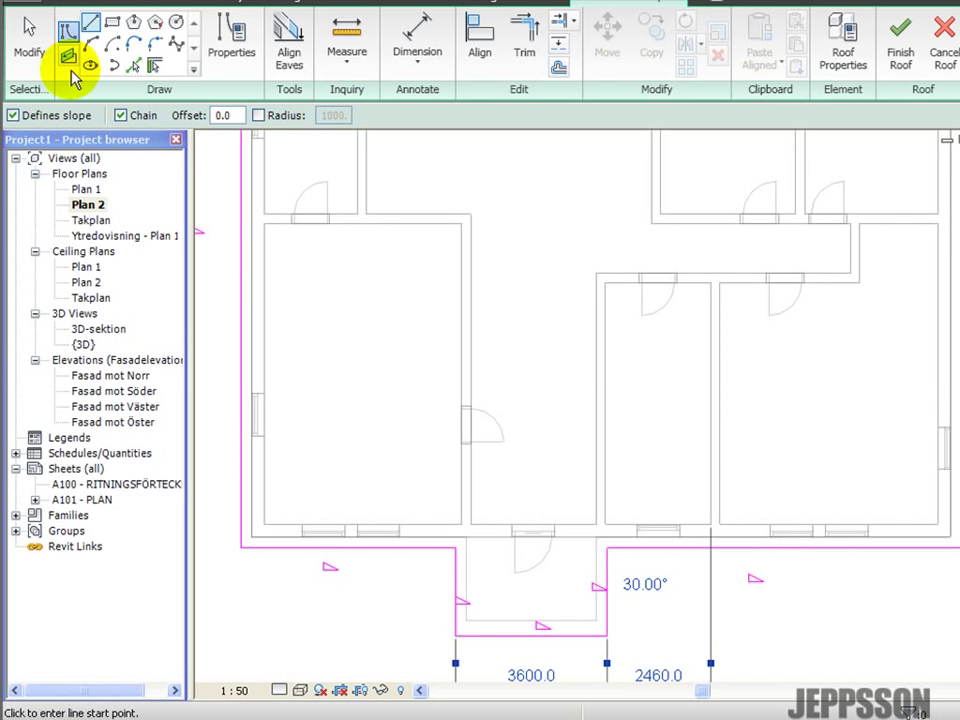
# Make the porch front edge non-sloping and finish the Basic Roof Svart plåttak roof
pyautogui.click(32, 40)
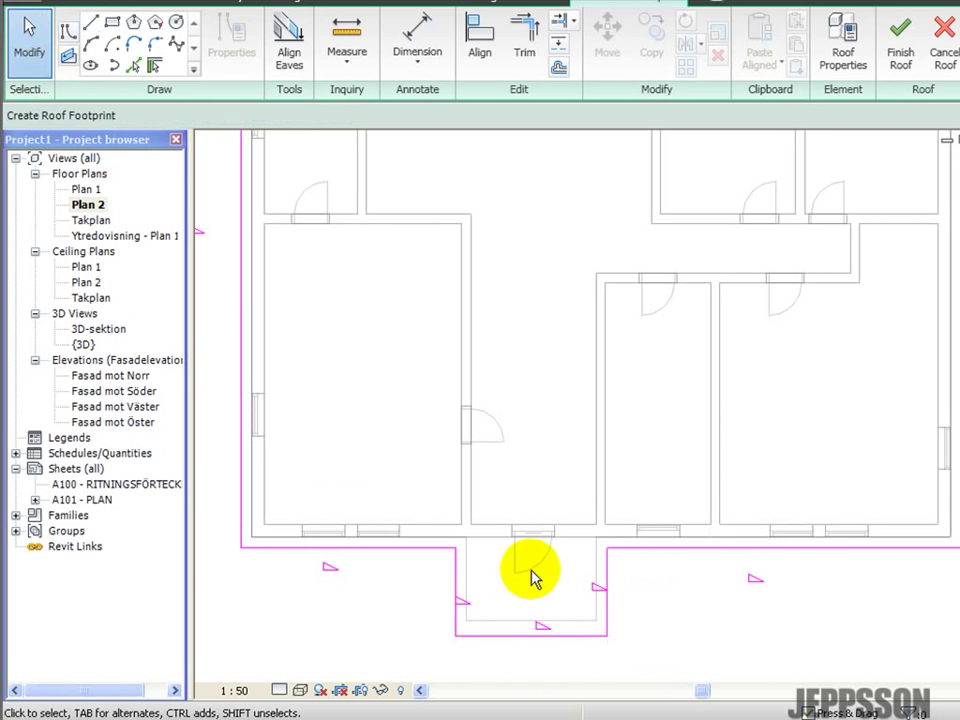
pyautogui.click(540, 630)
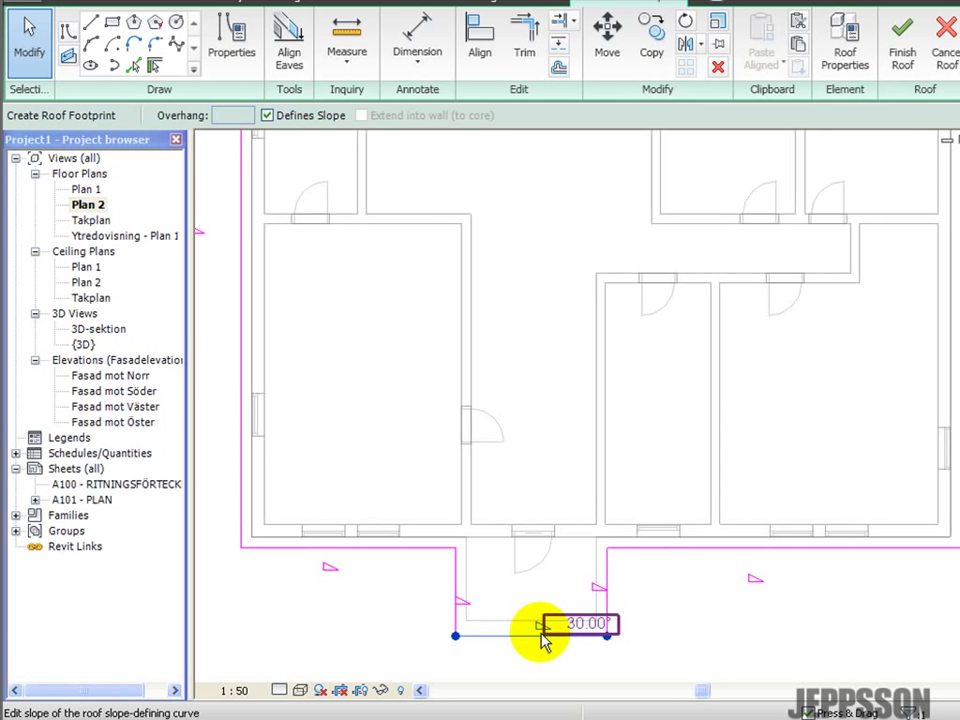
pyautogui.click(267, 116)
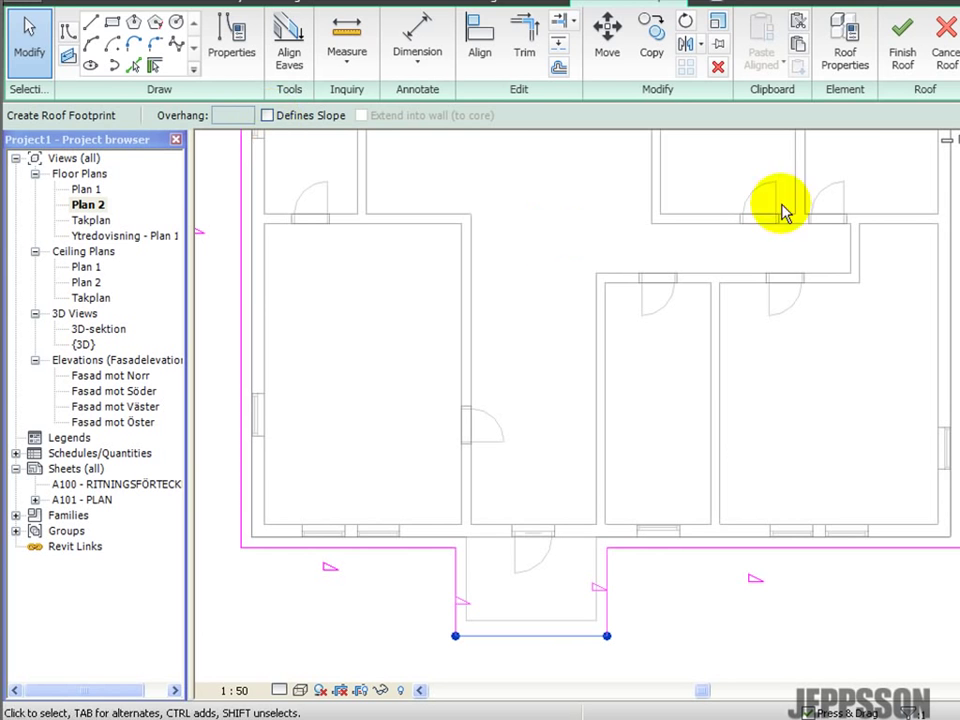
pyautogui.click(893, 62)
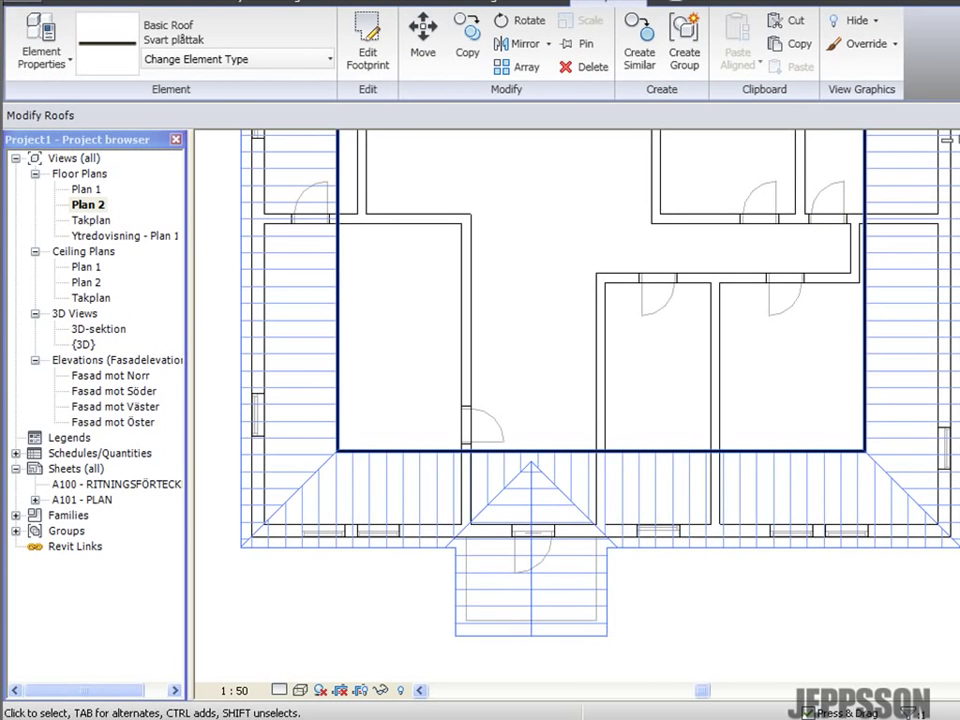
# Open the Plan 1 reflected ceiling plan with the Ceiling tool and frame the house
pyautogui.click(83, 344)
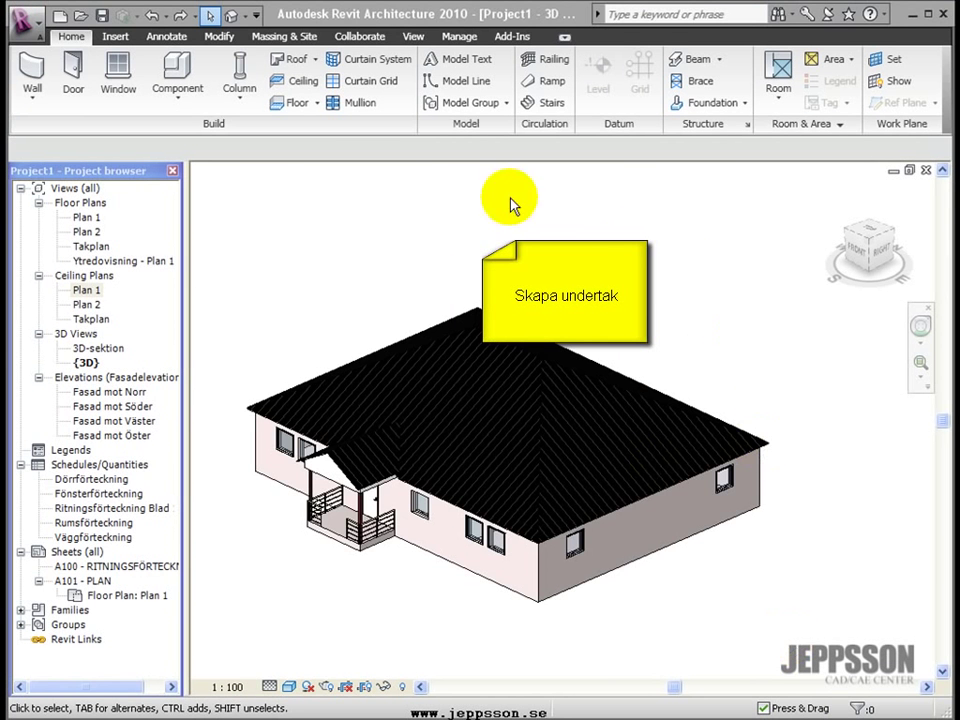
pyautogui.click(305, 84)
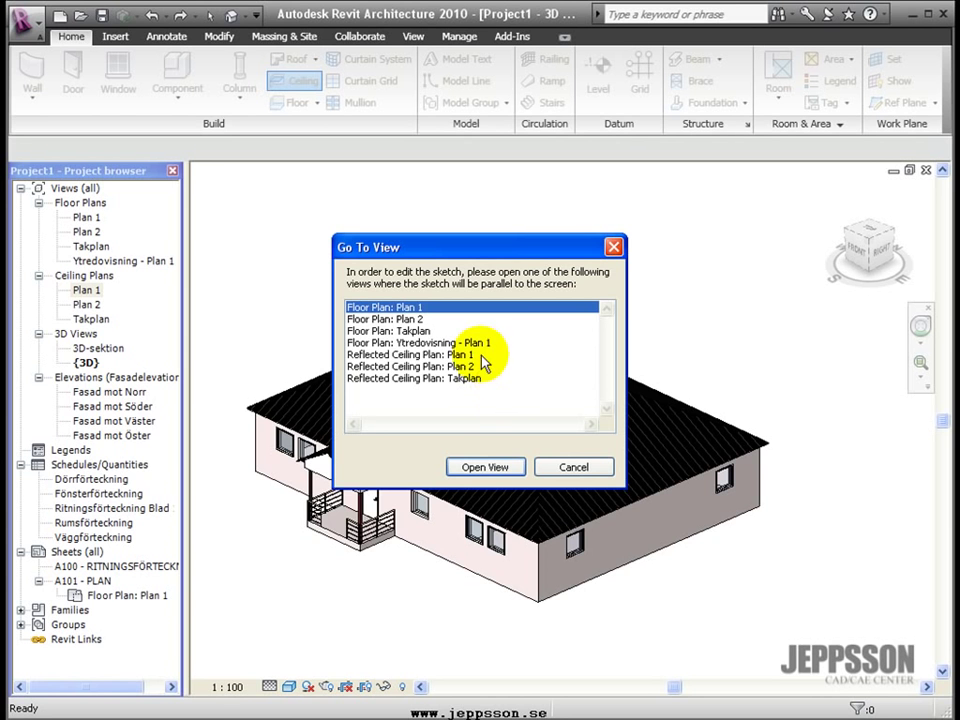
pyautogui.doubleClick(425, 355)
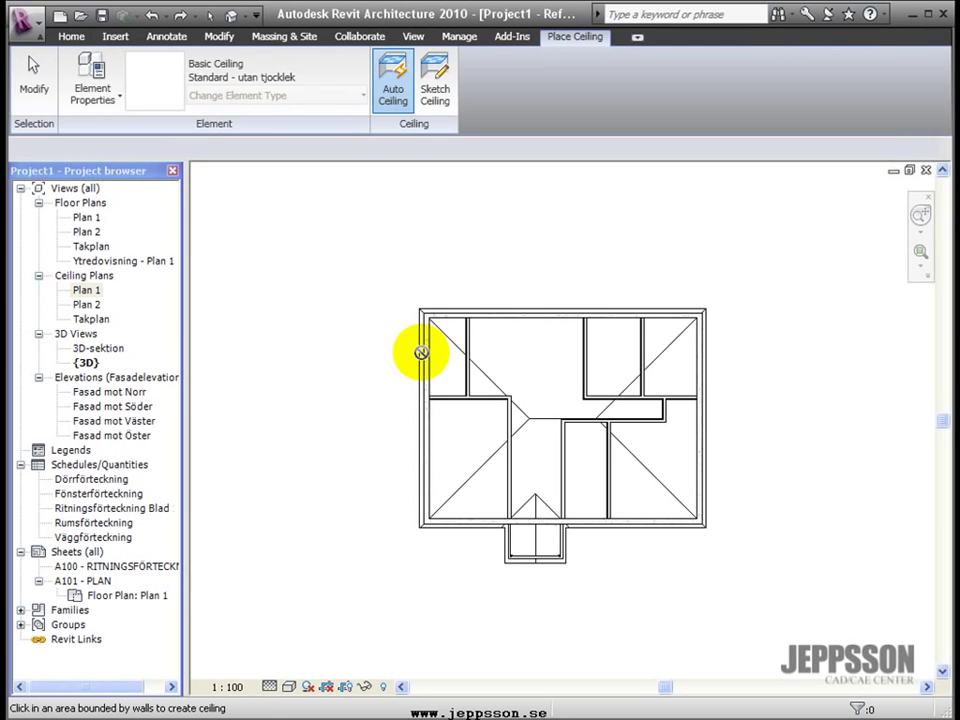
pyautogui.scroll(3, 546, 428)
pyautogui.moveTo(546, 422); pyautogui.dragTo(473, 407, button='middle')
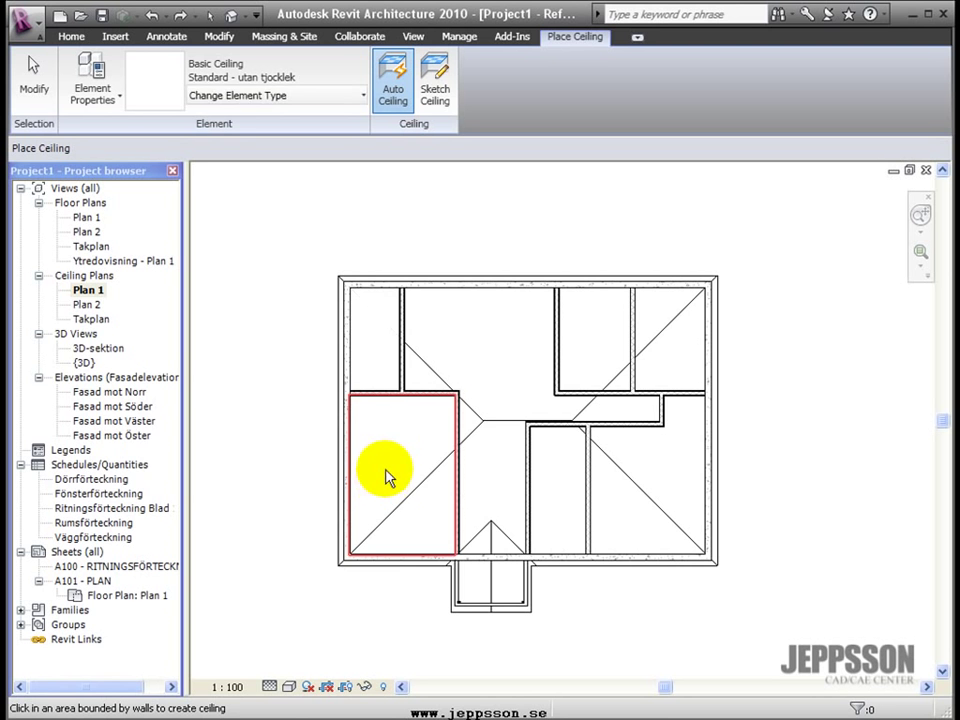
# Place Standard - utan tjocklek ceilings in the T-shaped hall and the three right-hand rooms
pyautogui.click(497, 367)
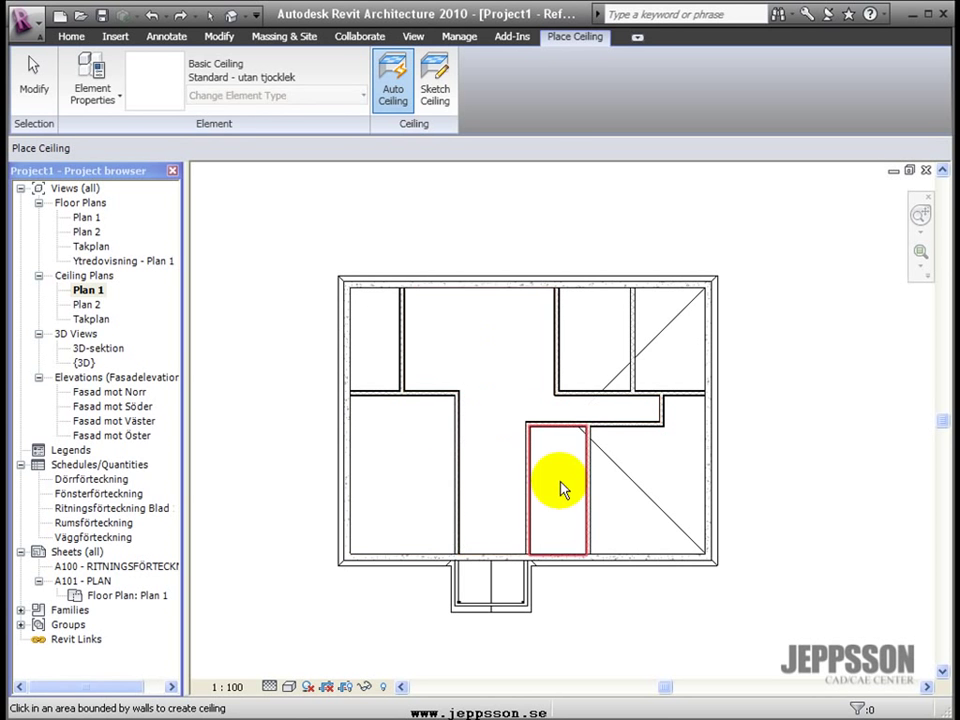
pyautogui.click(585, 354)
pyautogui.click(670, 355)
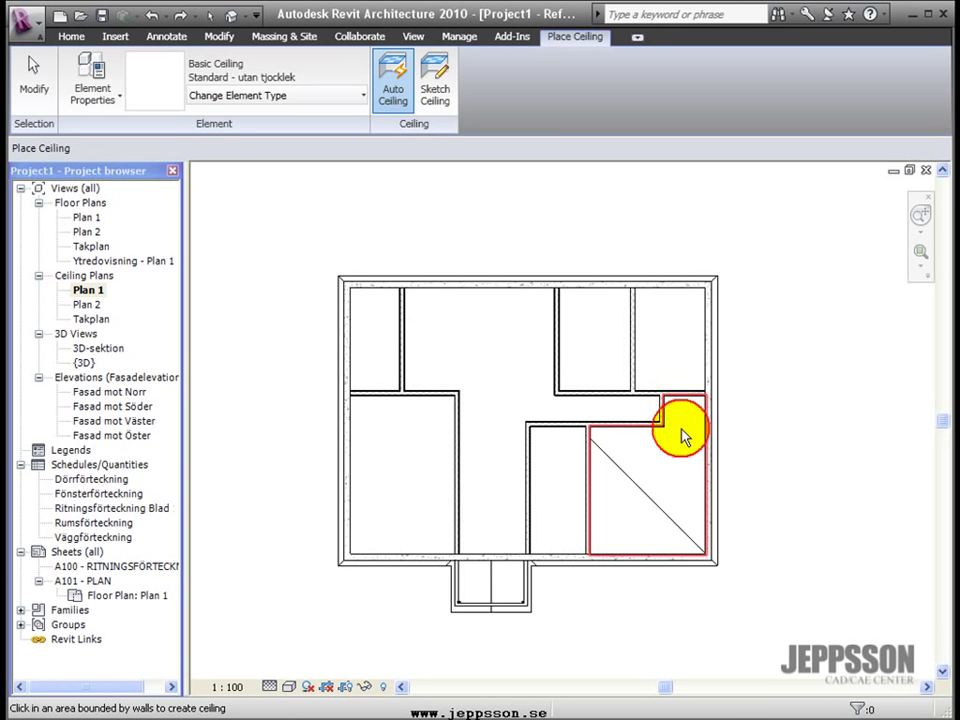
pyautogui.click(682, 436)
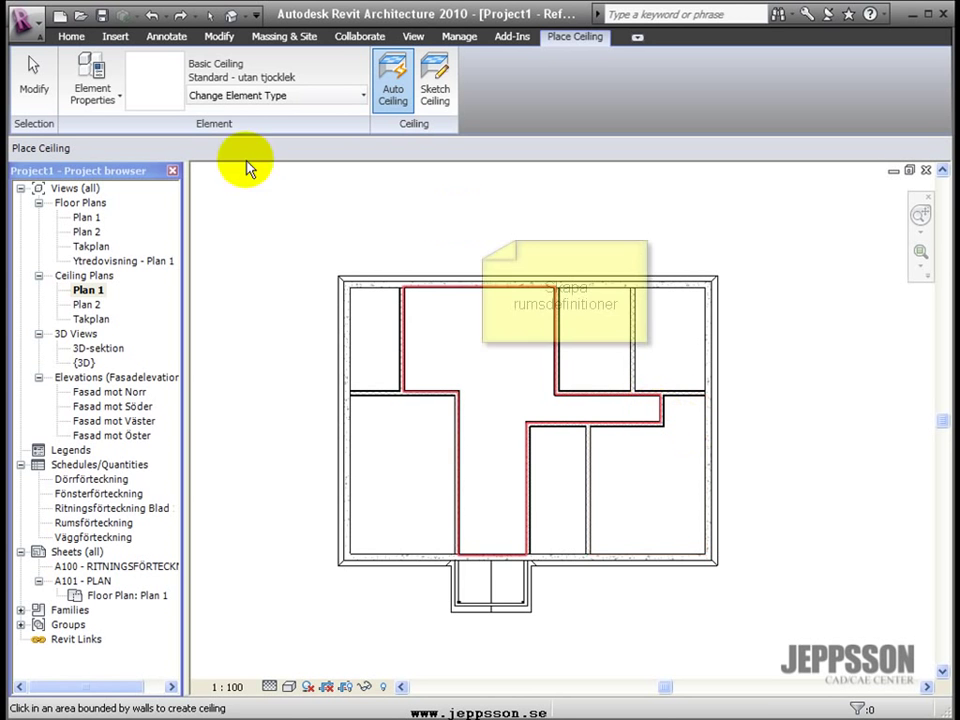
pyautogui.click(31, 84)
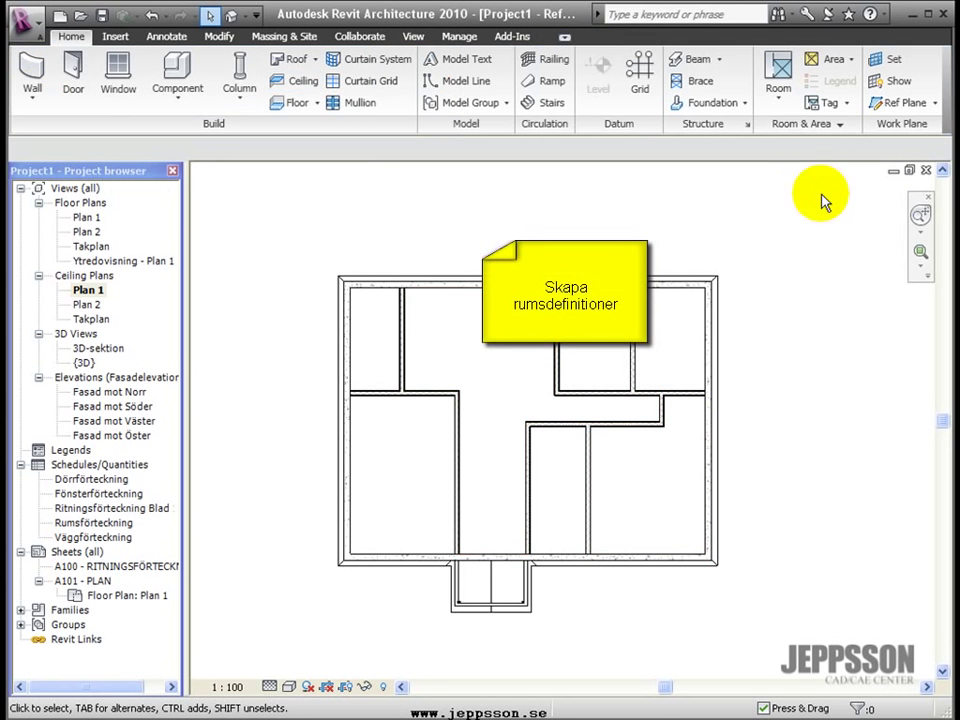
# Place rooms in Plan 1's enclosed spaces, tagged 101–107 with their areas
pyautogui.click(779, 92)
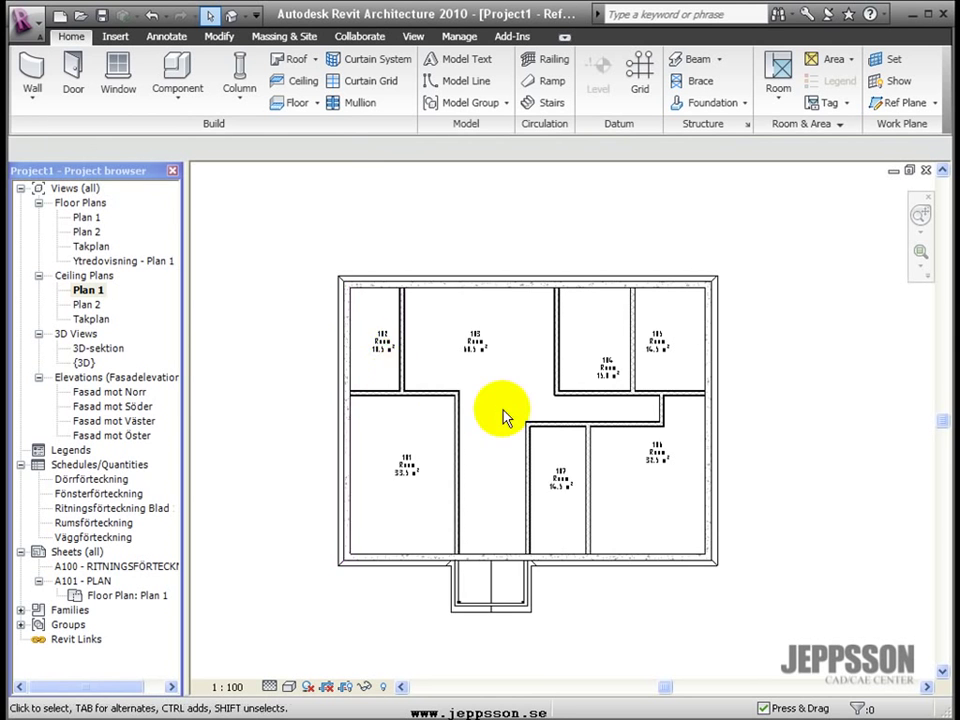
pyautogui.scroll(2, 505, 418)
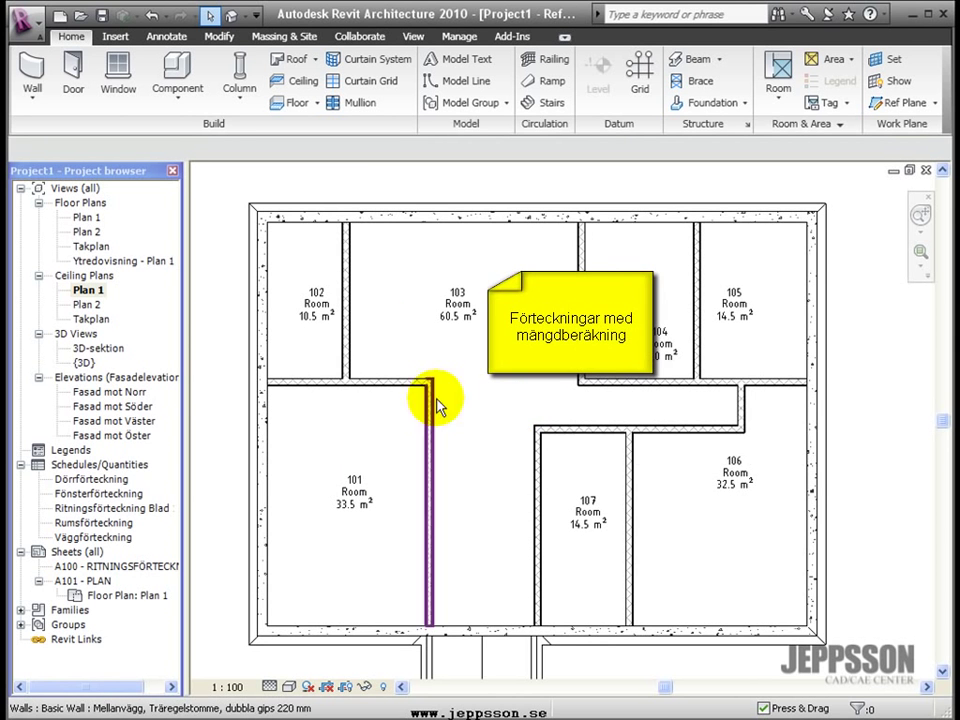
# Open the Dörrförteckning, Fönsterförteckning, drawing list, Rumsförteckning and Väggförteckning schedules in turn
pyautogui.click(133, 464)
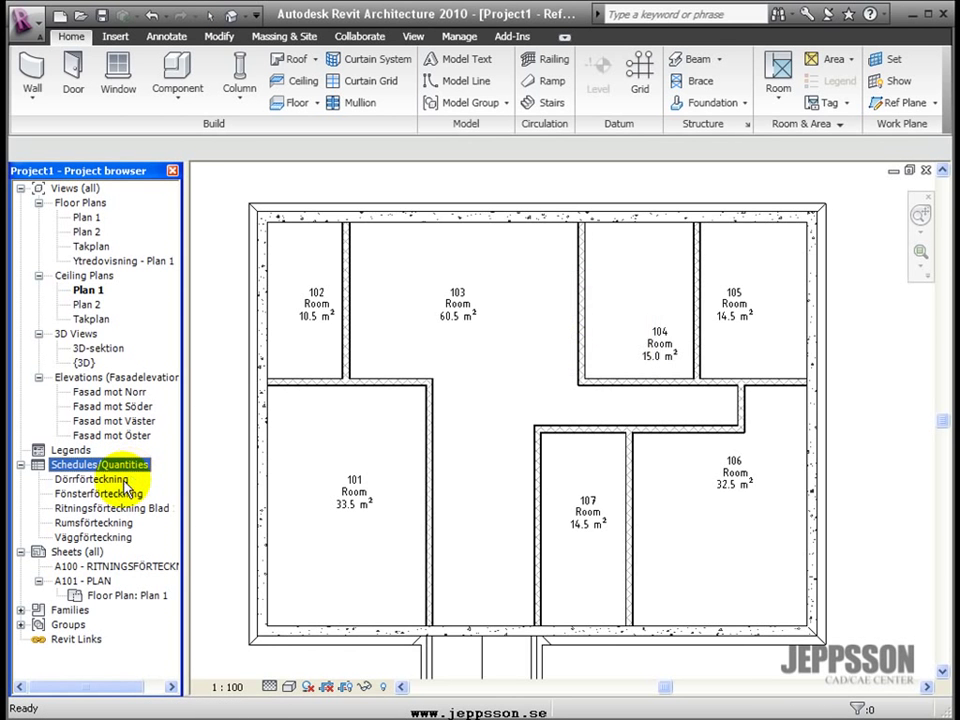
pyautogui.doubleClick(118, 480)
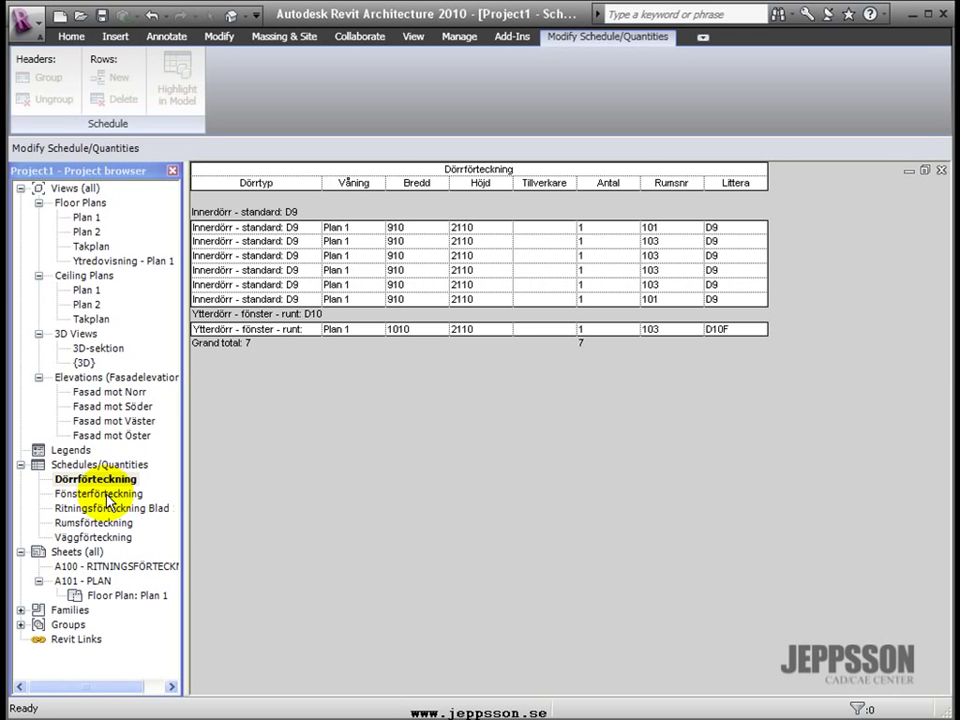
pyautogui.doubleClick(108, 494)
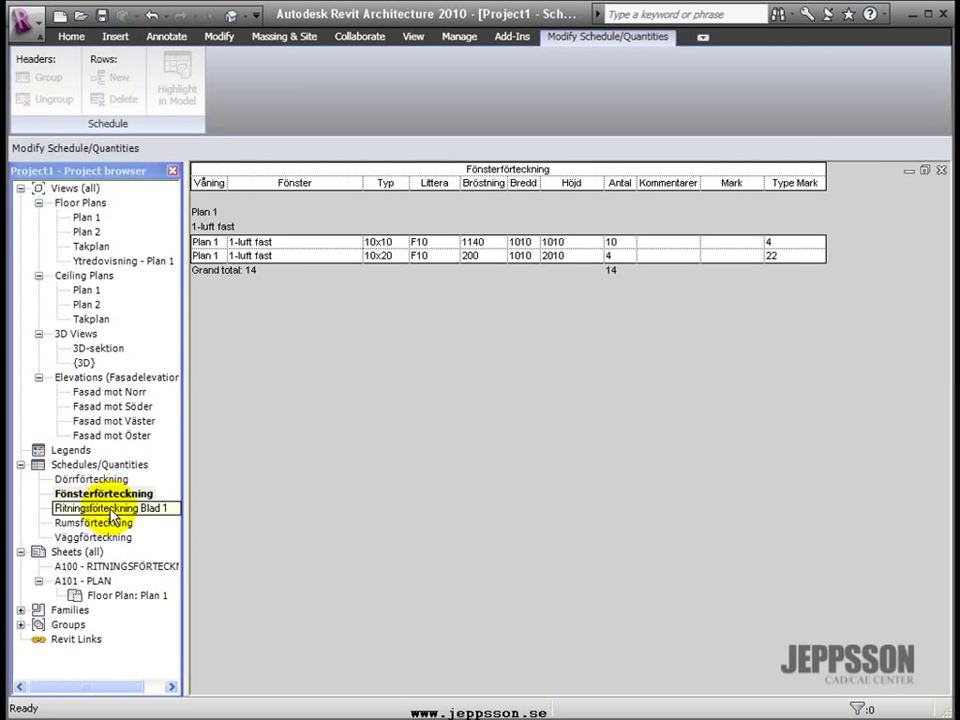
pyautogui.doubleClick(112, 509)
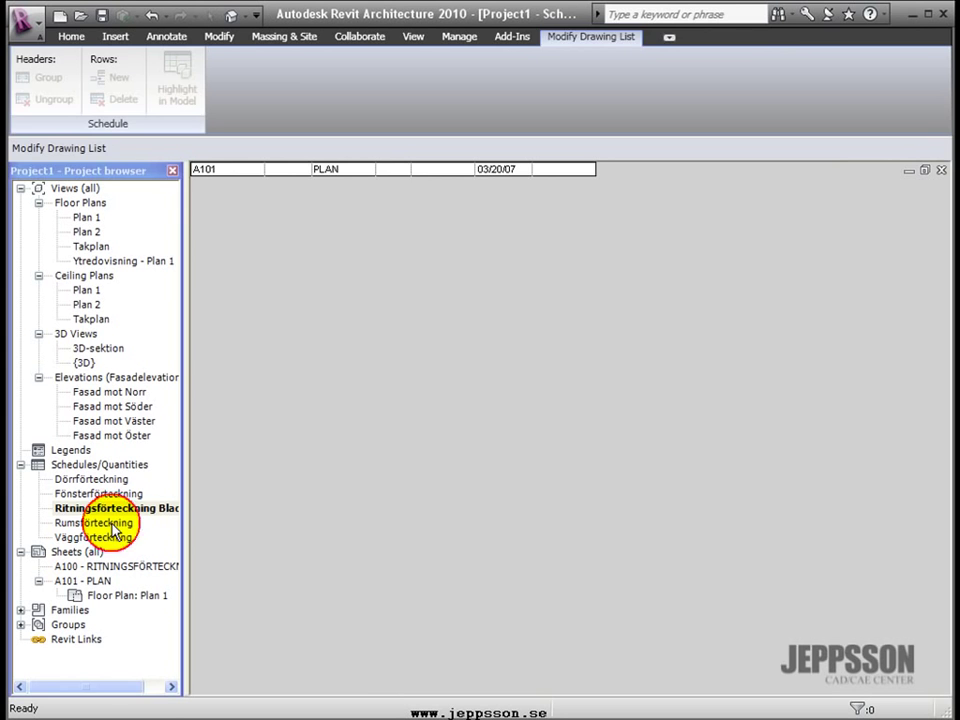
pyautogui.doubleClick(95, 523)
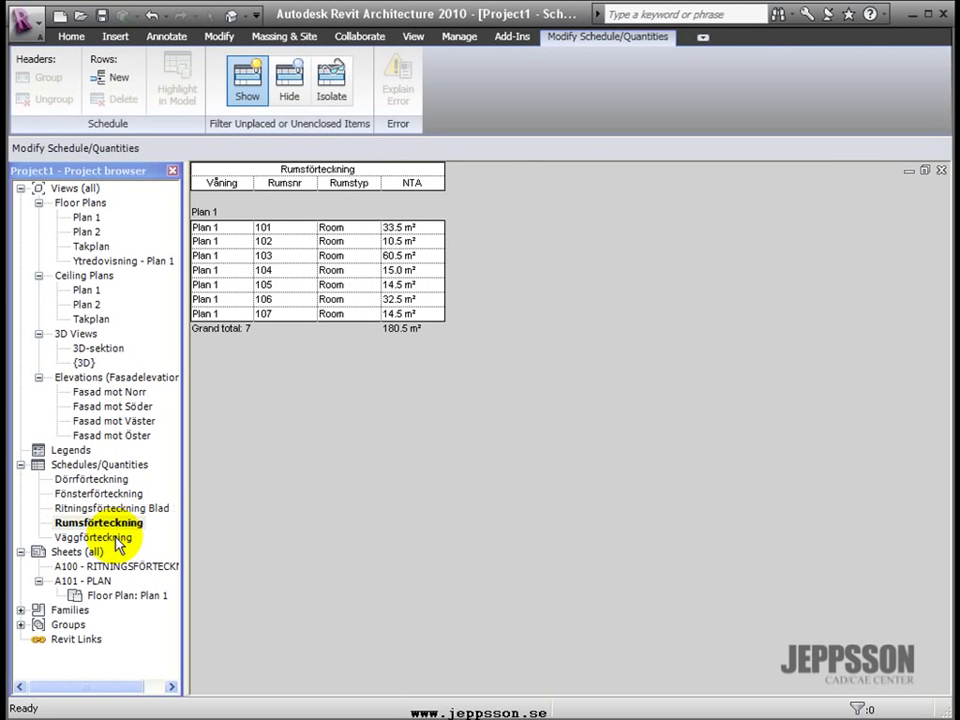
pyautogui.doubleClick(96, 538)
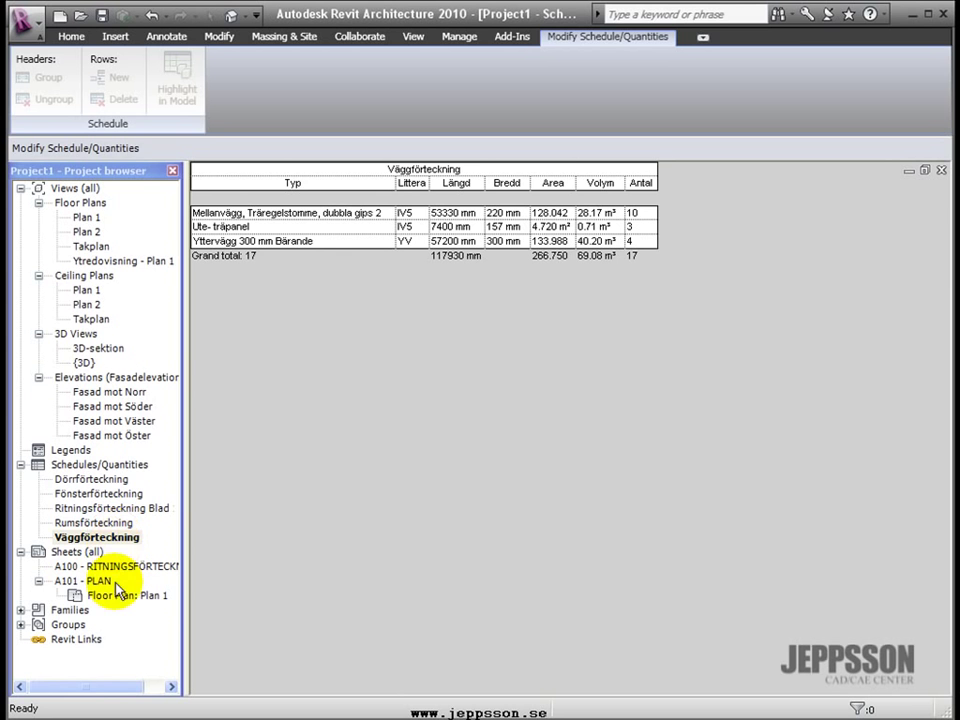
# Open sheet A101 - PLAN and zoom in on its A1 BH90 title block holding Plan 1
pyautogui.click(75, 552)
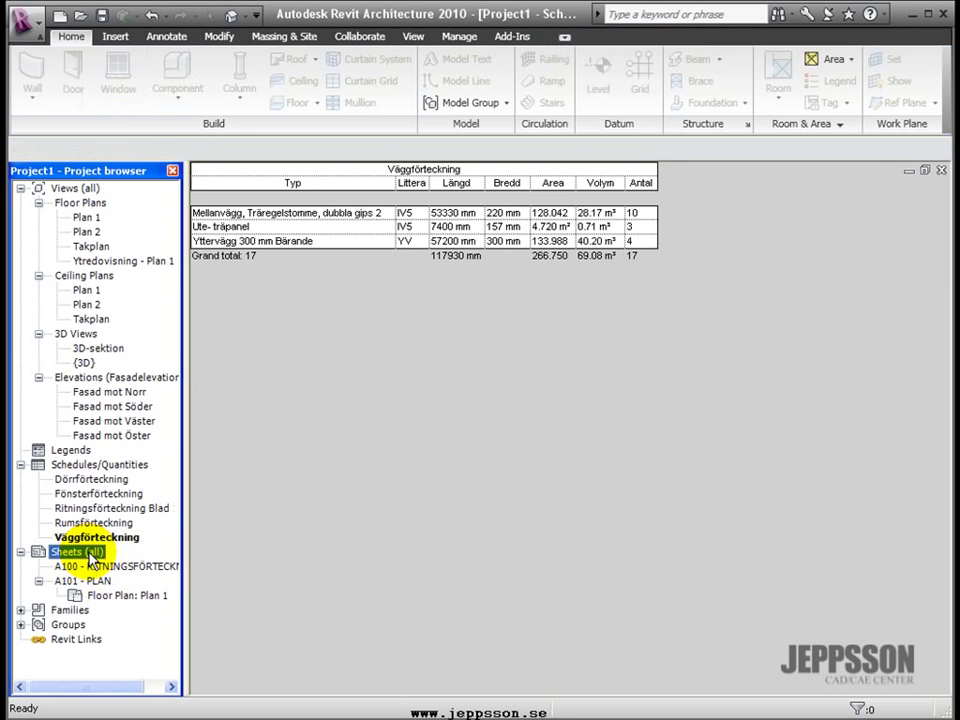
pyautogui.click(411, 626)
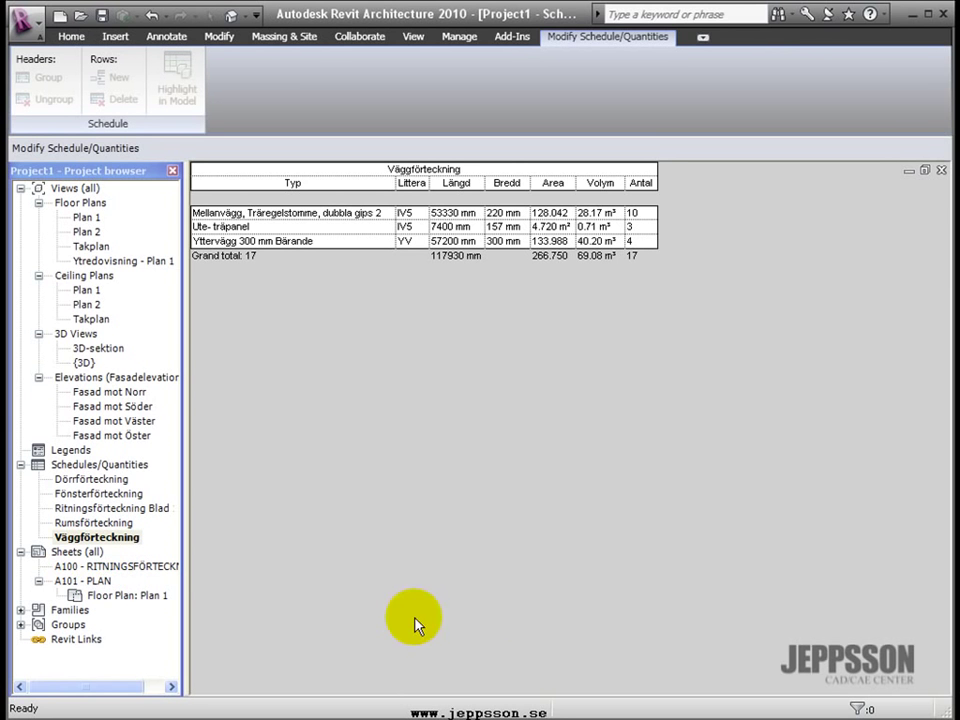
pyautogui.click(70, 553)
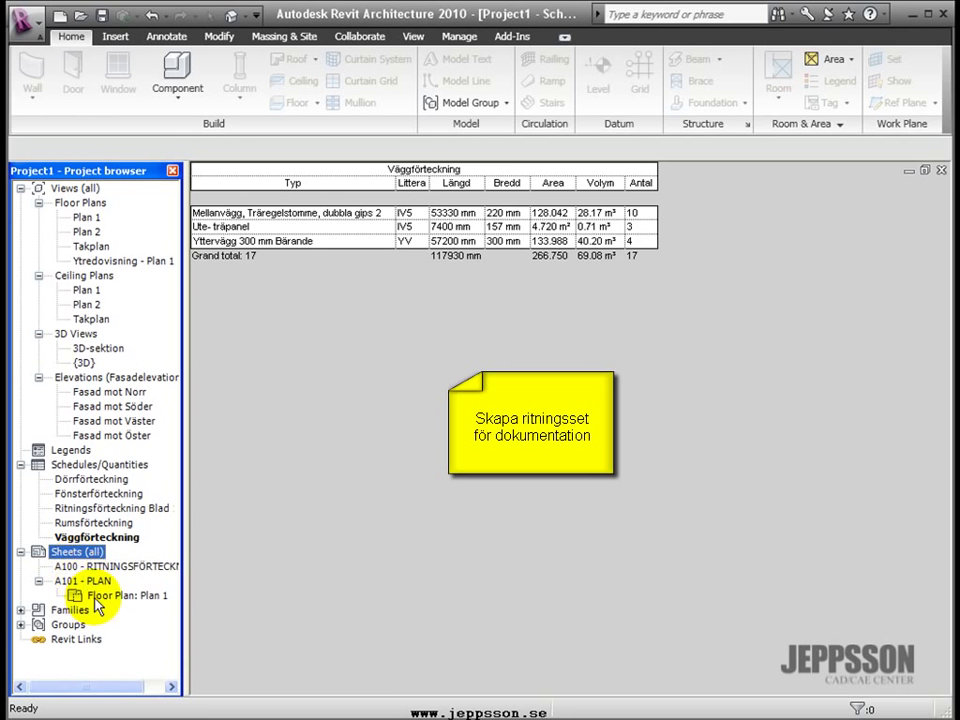
pyautogui.doubleClick(98, 581)
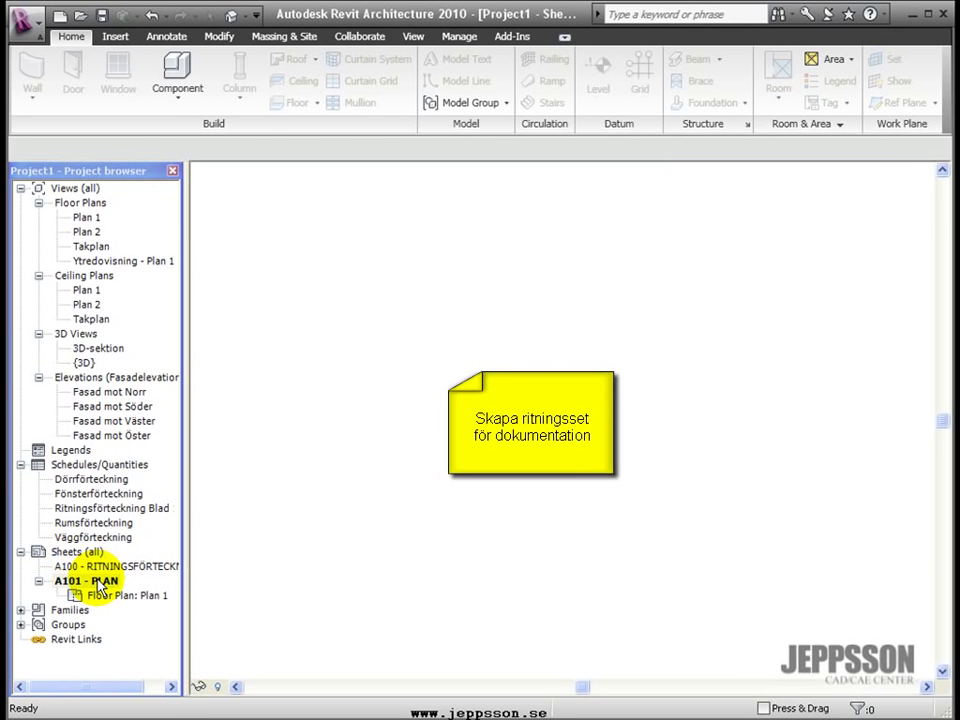
pyautogui.scroll(4, 519, 579)
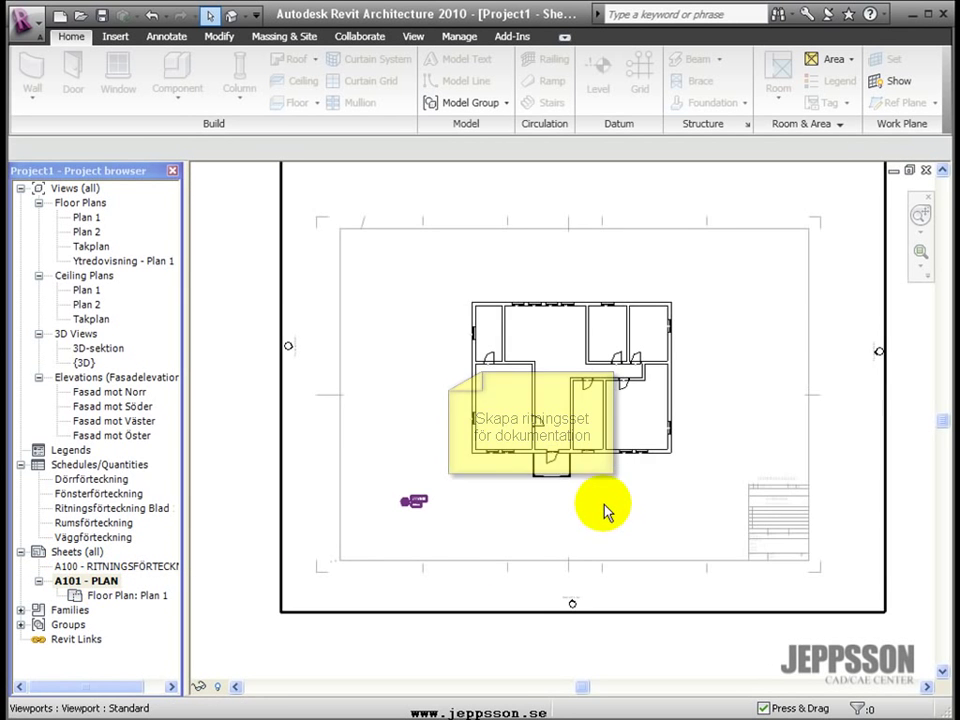
pyautogui.click(510, 566)
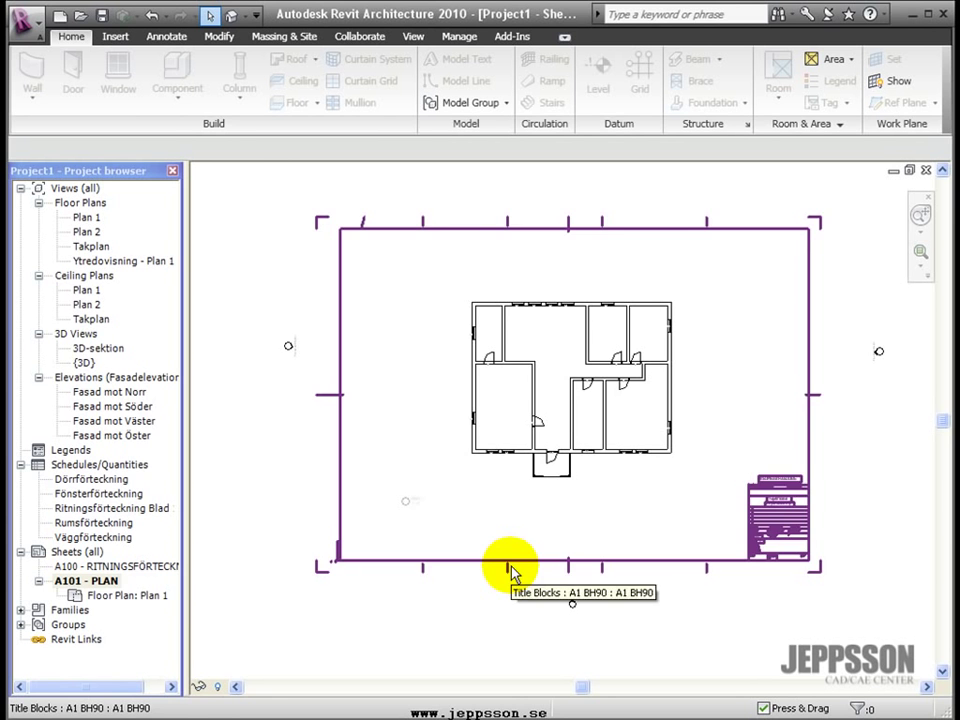
pyautogui.click(342, 643)
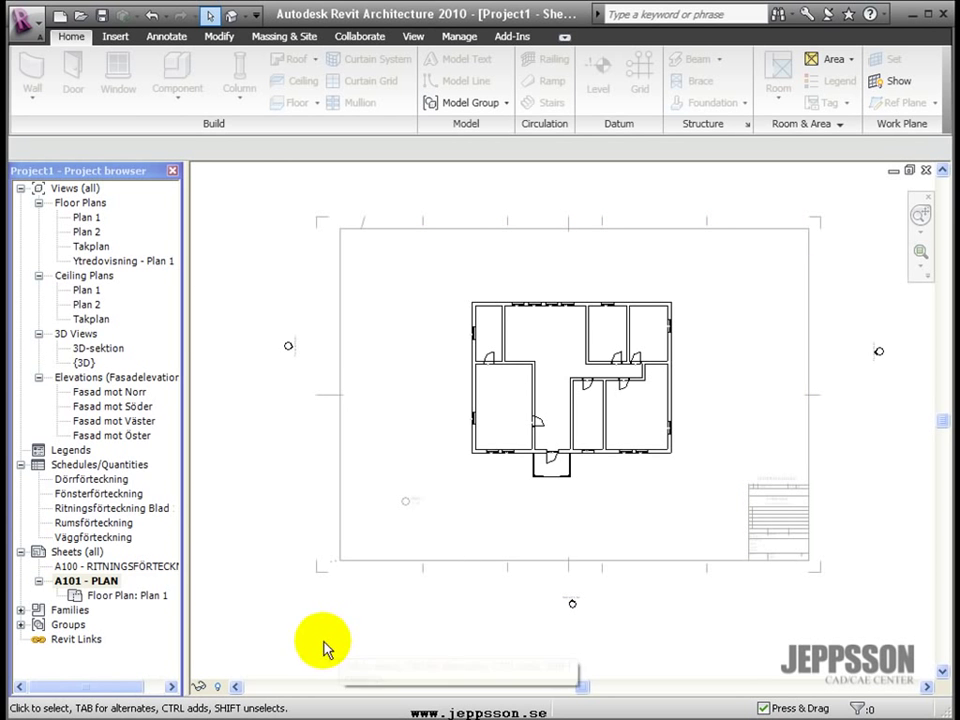
# Add a new sheet under Sheets (all) with the A1 BH90 title block, creating A106 - Unnamed
pyautogui.rightClick(100, 554)
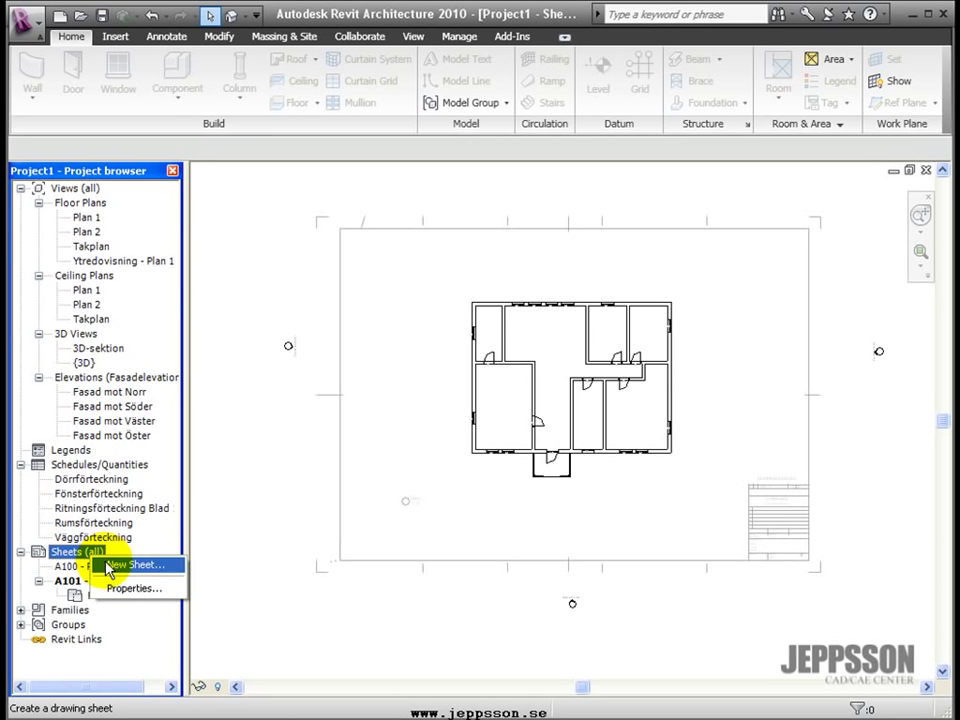
pyautogui.click(110, 566)
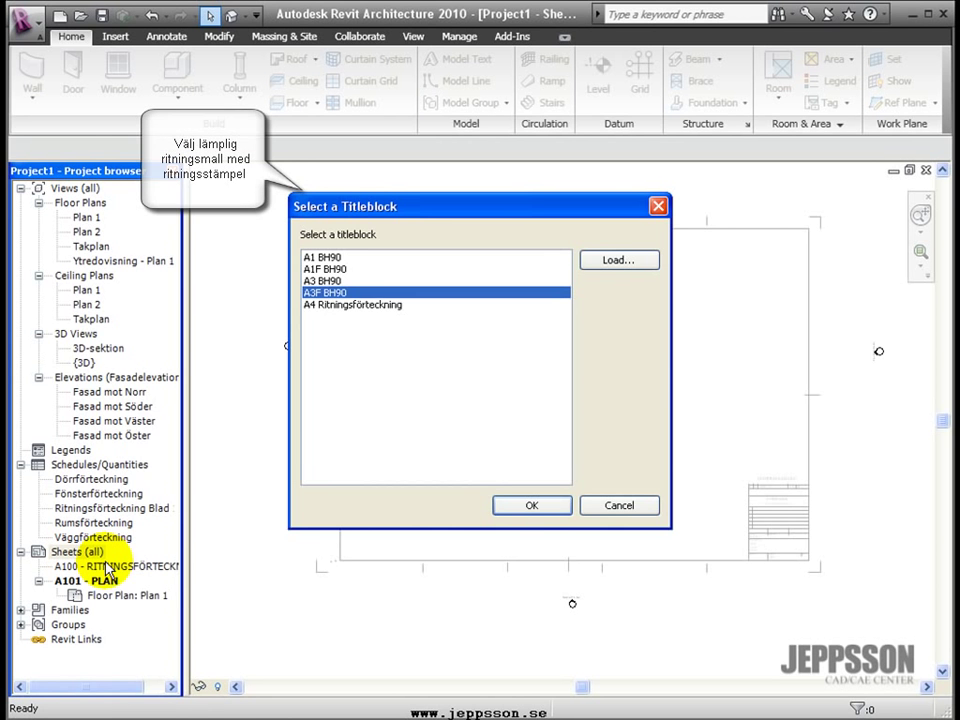
pyautogui.click(328, 259)
pyautogui.doubleClick(328, 262)
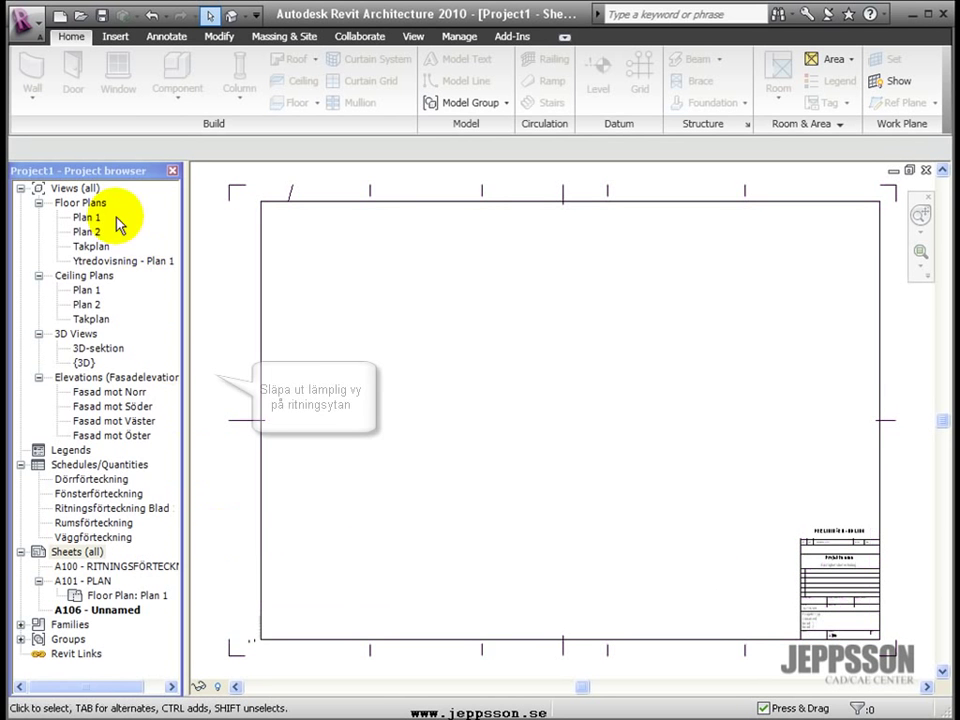
# Place Fasad mot Norr at the upper left of sheet A106 and Fasad mot Söder to its right
pyautogui.click(113, 391)
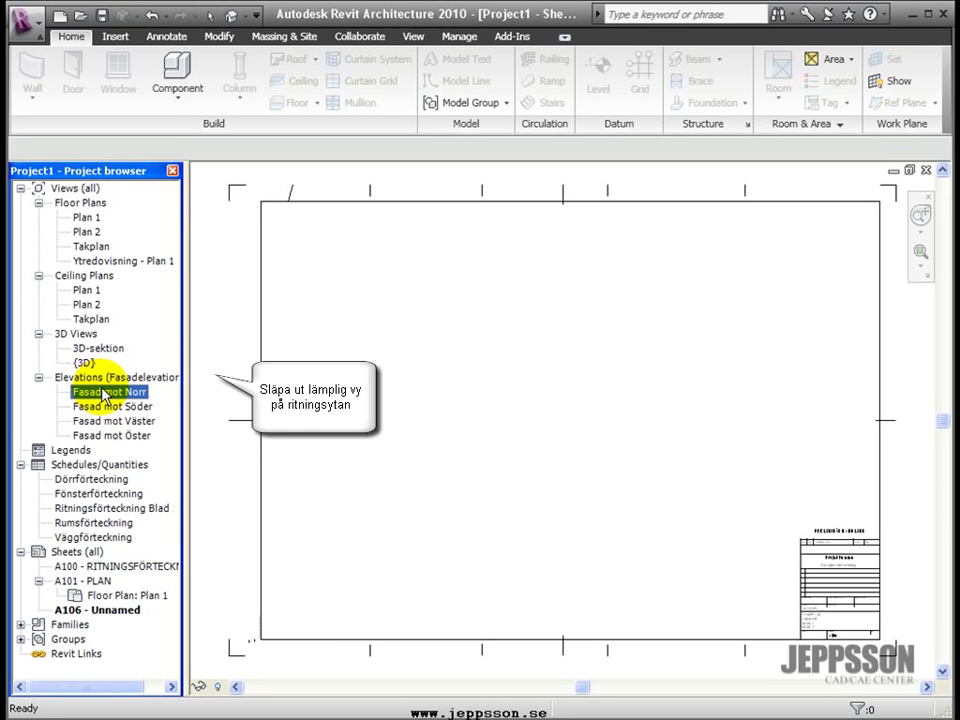
pyautogui.moveTo(106, 395); pyautogui.dragTo(349, 326)
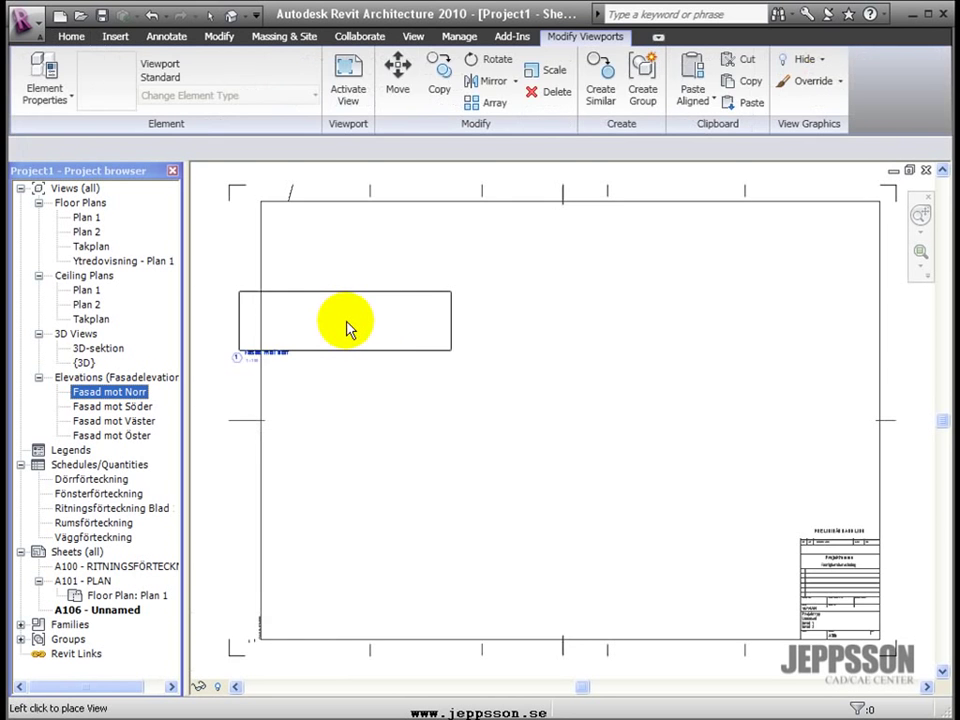
pyautogui.click(416, 304)
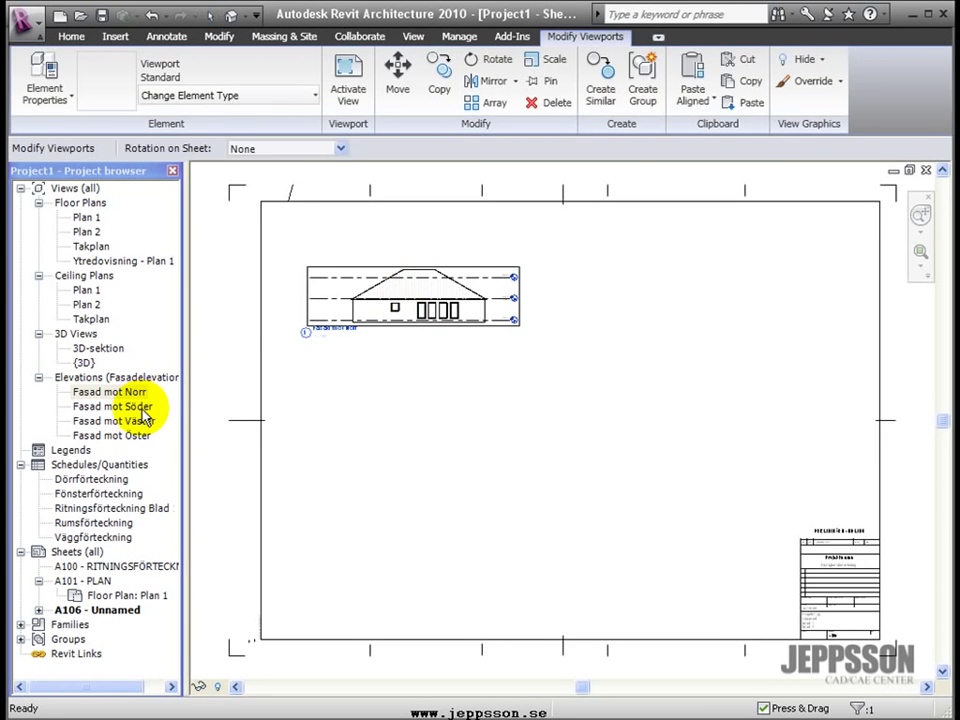
pyautogui.press('Escape')
pyautogui.moveTo(138, 410); pyautogui.dragTo(699, 302)
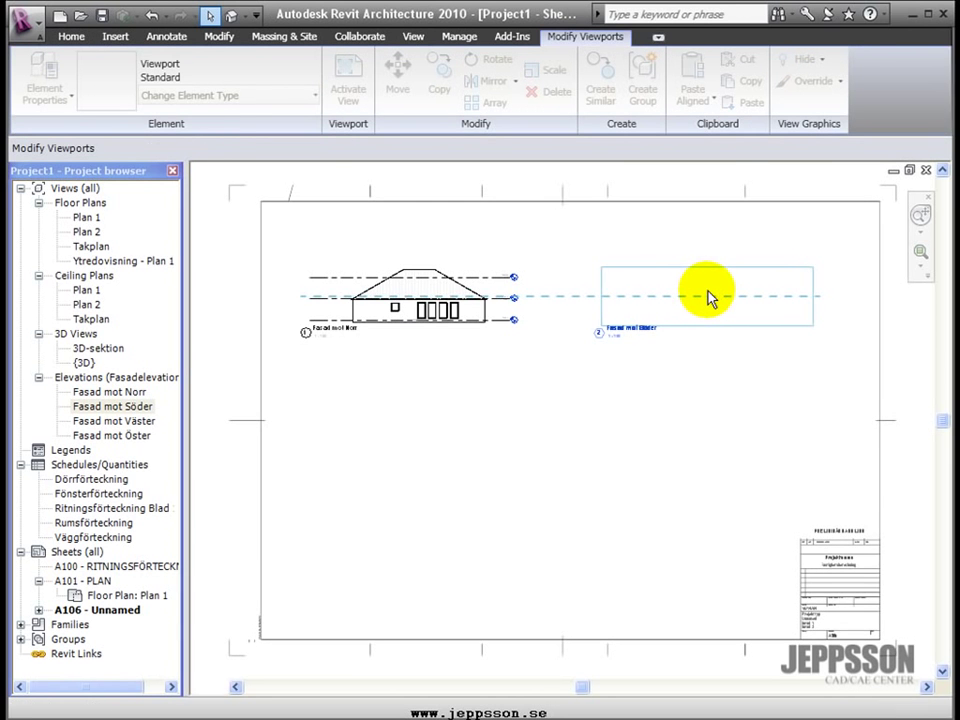
pyautogui.click(709, 298)
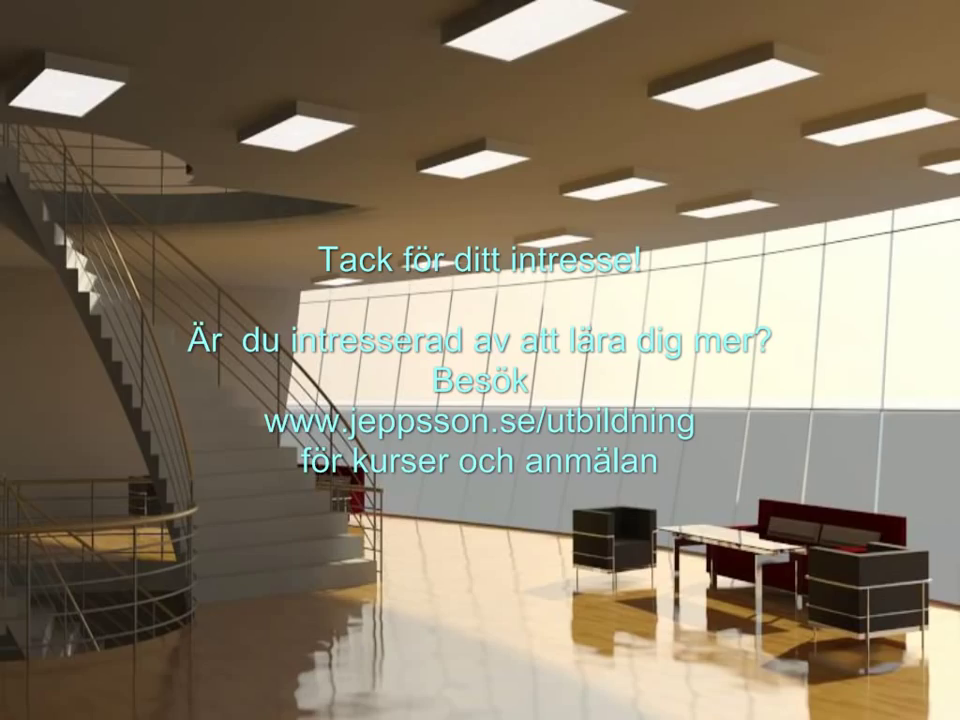